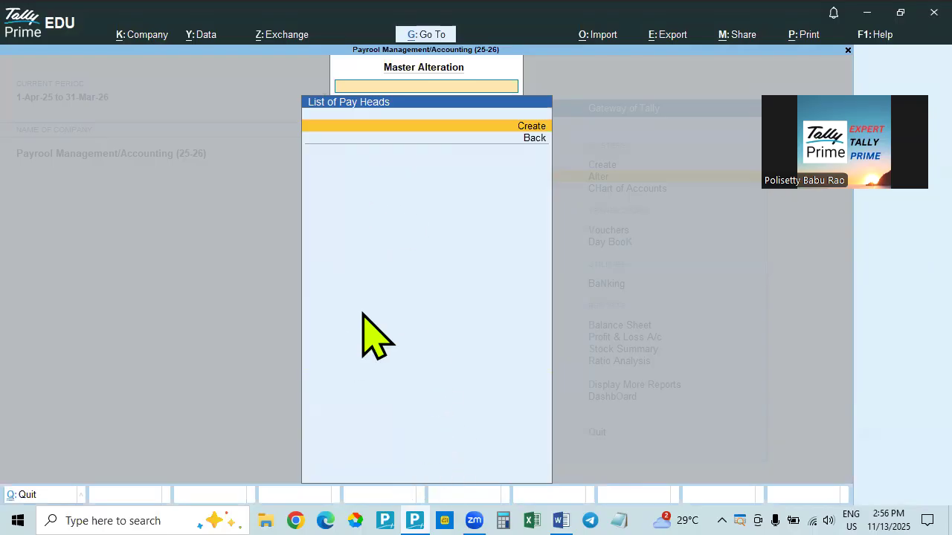
{"action": "left_click", "coordinate": [545, 126]}
{"action": "key", "text": "Escape"}
{"action": "key", "text": "Escape"}
{"action": "key", "text": "Escape"}
{"action": "key", "text": "Up"}
{"action": "key", "text": "Return"}
{"action": "key", "text": "Down"}
{"action": "key", "text": "Down"}
{"action": "key", "text": "Down"}
{"action": "key", "text": "Down"}
{"action": "key", "text": "Down"}
{"action": "key", "text": "Down"}
{"action": "key", "text": "Down"}
{"action": "key", "text": "Down"}
{"action": "key", "text": "Down"}
{"action": "key", "text": "Down"}
{"action": "key", "text": "Down"}
{"action": "key", "text": "Down"}
{"action": "key", "text": "Down"}
{"action": "key", "text": "Down"}
{"action": "key", "text": "Return"}
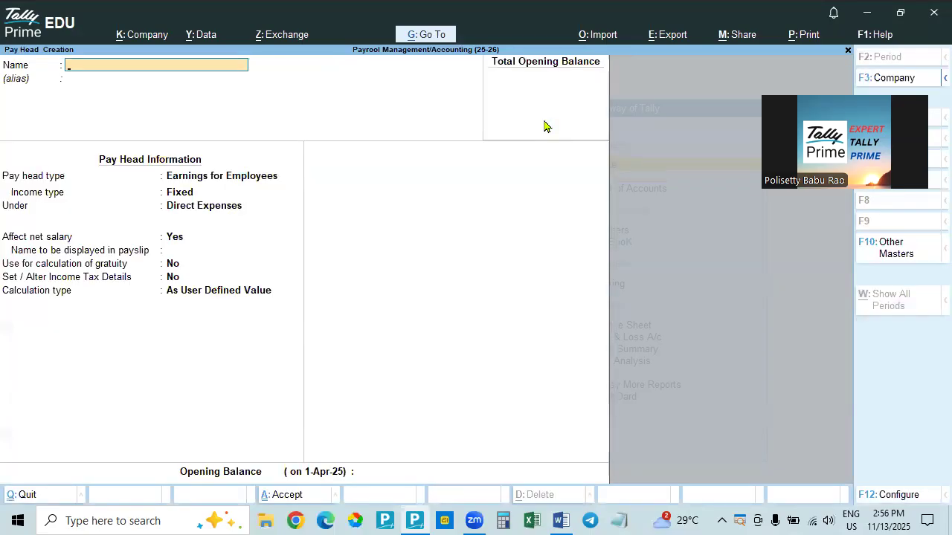
{"action": "key", "text": "Escape"}
{"action": "key", "text": "Escape"}
Open the list of pay heads for alteration from the payroll masters.
{"action": "key", "text": "Down"}
{"action": "key", "text": "Return"}
{"action": "key", "text": "Down"}
{"action": "key", "text": "Down"}
{"action": "key", "text": "Down"}
{"action": "key", "text": "Down"}
{"action": "key", "text": "Down"}
{"action": "key", "text": "Down"}
{"action": "key", "text": "Down"}
{"action": "key", "text": "Down"}
{"action": "key", "text": "Down"}
{"action": "key", "text": "Down"}
{"action": "key", "text": "Down"}
{"action": "key", "text": "Down"}
{"action": "key", "text": "Down"}
{"action": "key", "text": "Down"}
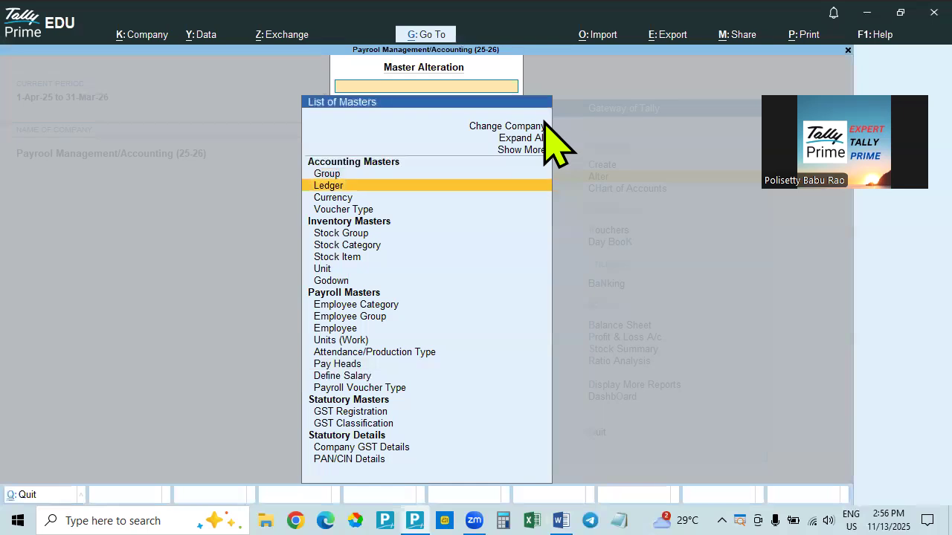
{"action": "key", "text": "Return"}
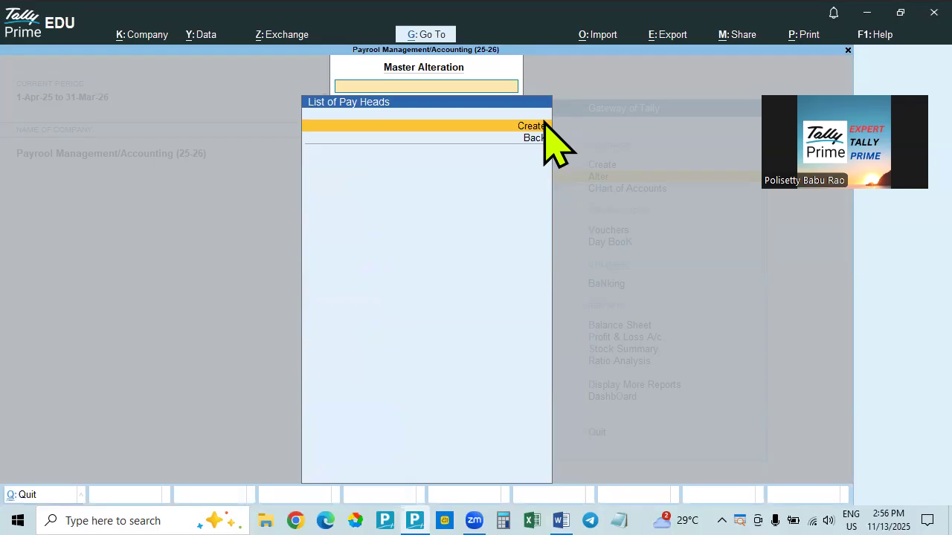
Check the earnings pay heads in the Word notes, and start a new pay head named Basic Pay in TallyPrime without an alias.
{"action": "key", "text": "alt+Tab"}
{"action": "scroll", "coordinate": [476, 291], "scroll_direction": "down", "scroll_amount": 2}
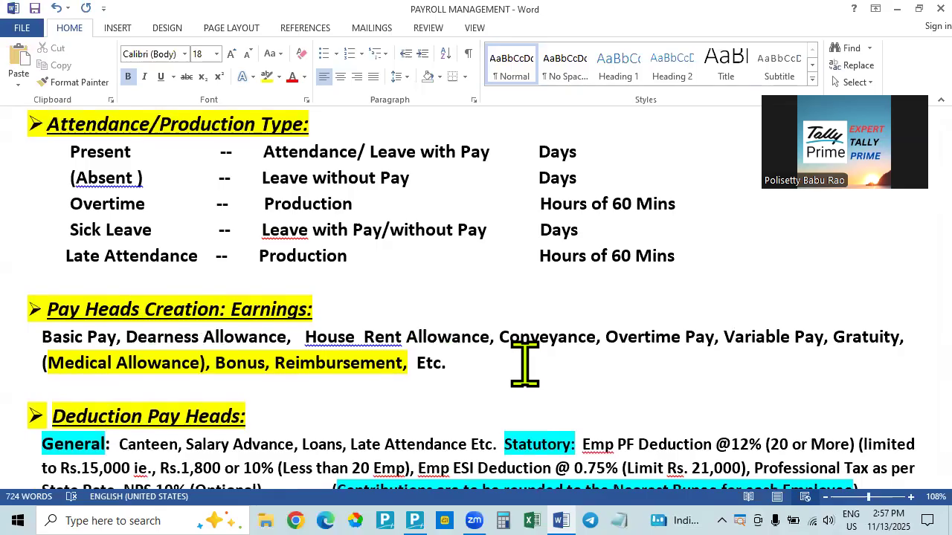
{"action": "key", "text": "alt+Tab"}
{"action": "key", "text": "Return"}
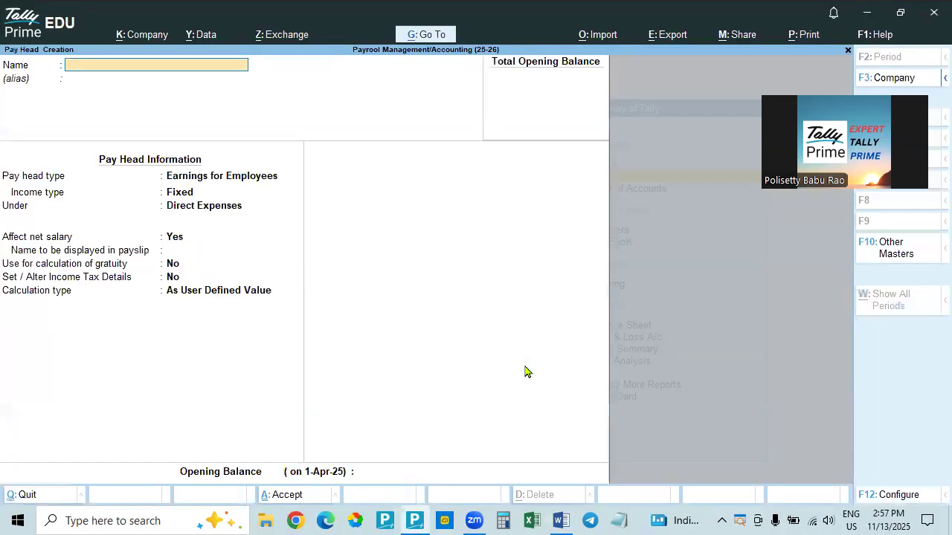
{"action": "type", "text": "Basic Pay"}
{"action": "key", "text": "Return"}
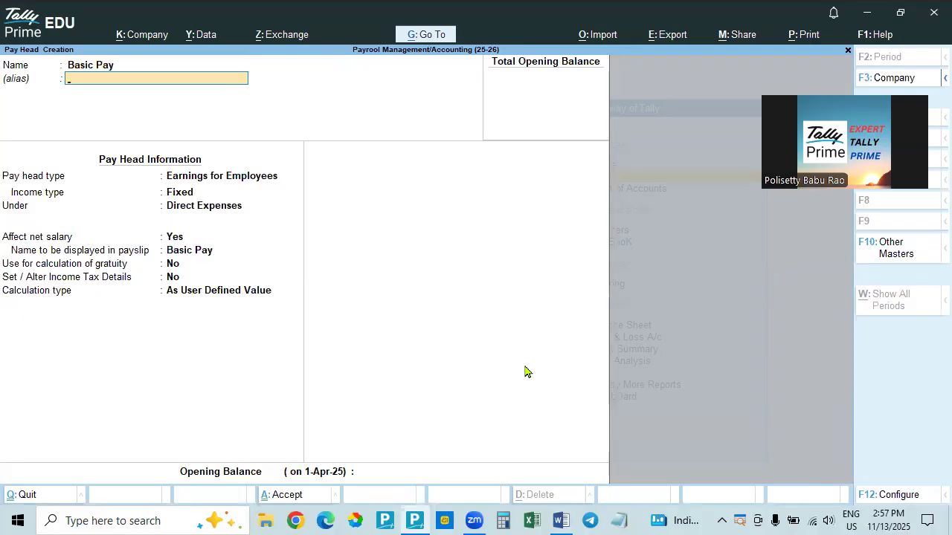
{"action": "key", "text": "Return"}
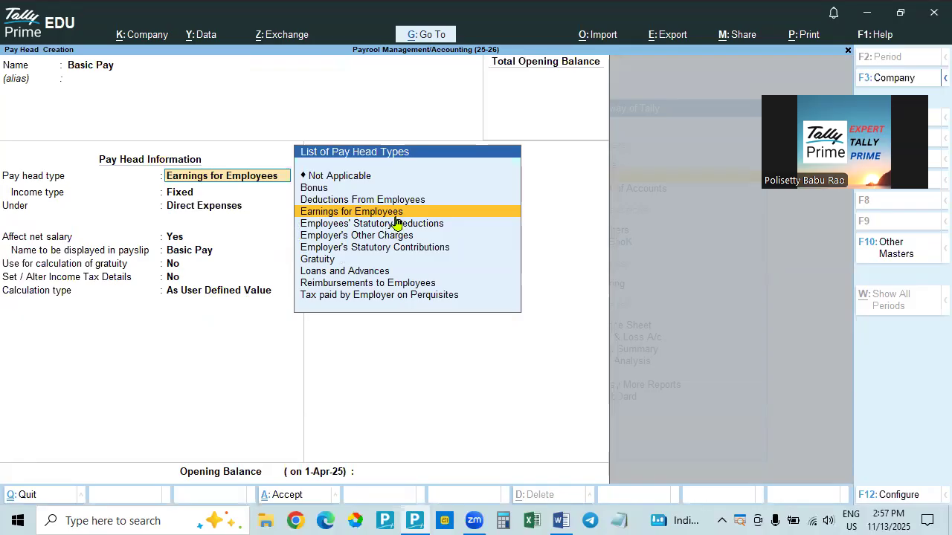
Set Basic Pay as fixed Earnings for Employees under Indirect Expenses, affecting net salary and used for calculation of gratuity.
{"action": "key", "text": "Return"}
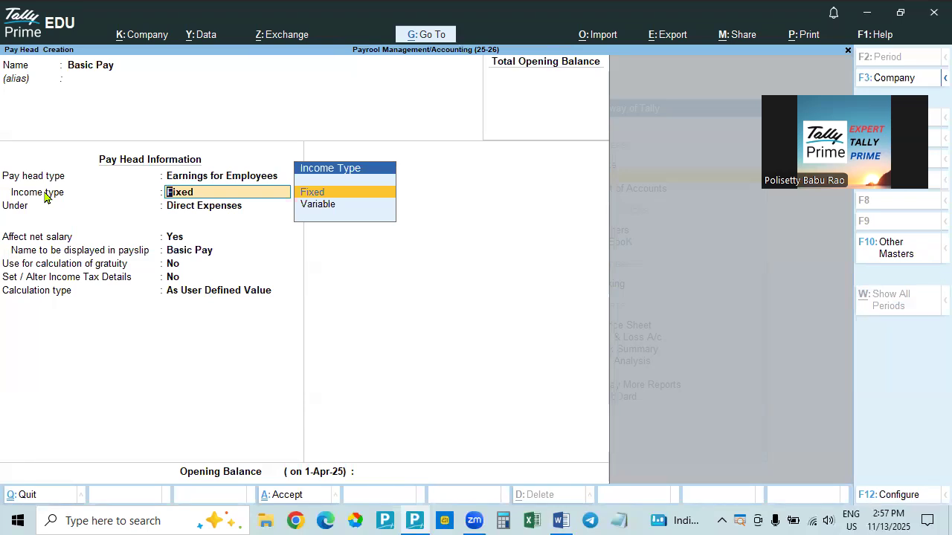
{"action": "key", "text": "Return"}
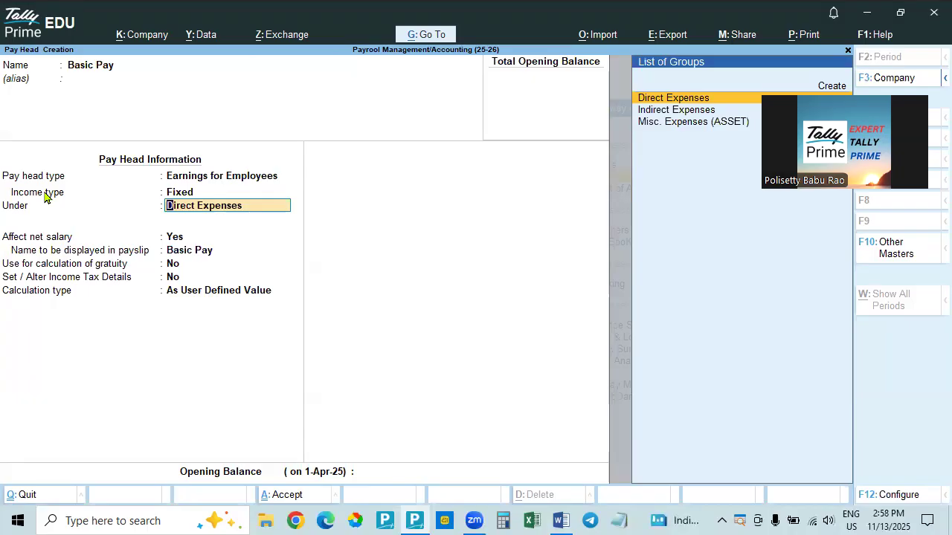
{"action": "key", "text": "Down"}
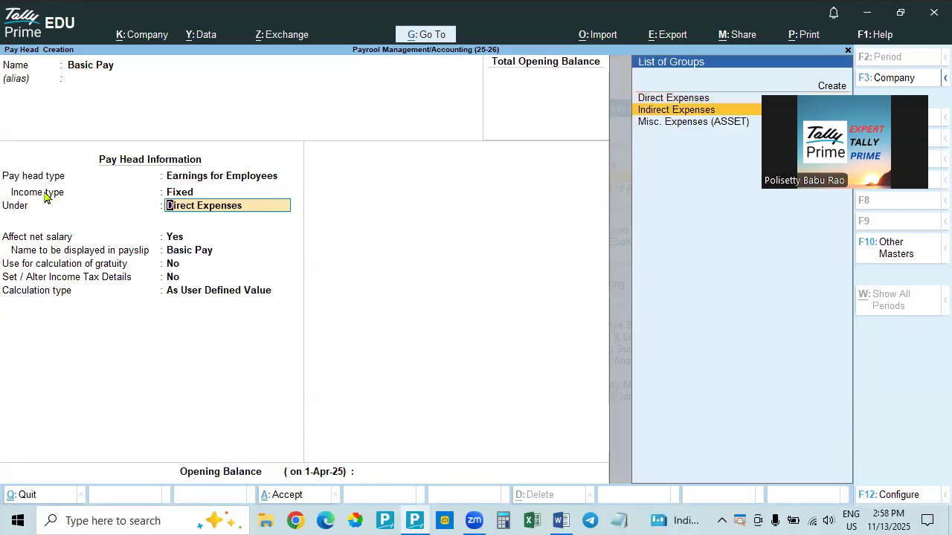
{"action": "key", "text": "Return"}
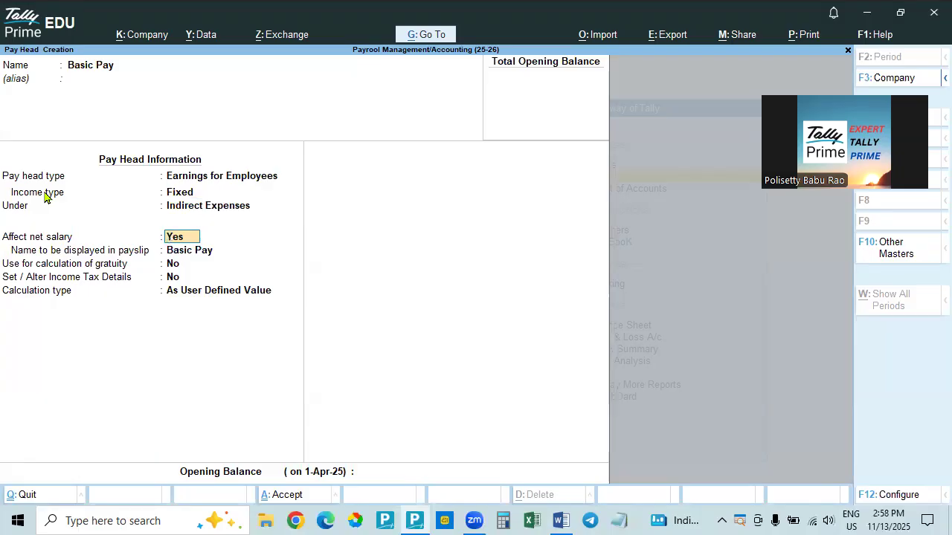
{"action": "key", "text": "Return"}
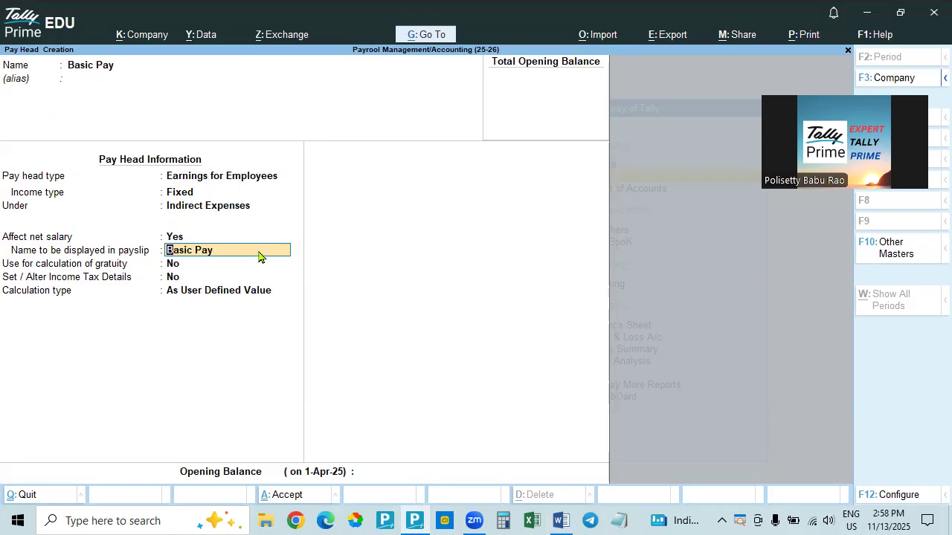
{"action": "key", "text": "Return"}
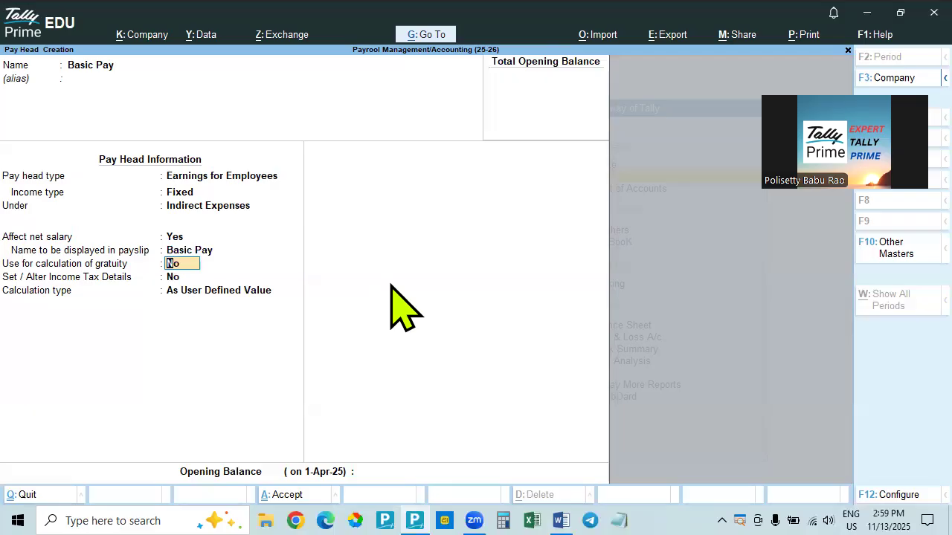
{"action": "type", "text": "y"}
{"action": "key", "text": "Return"}
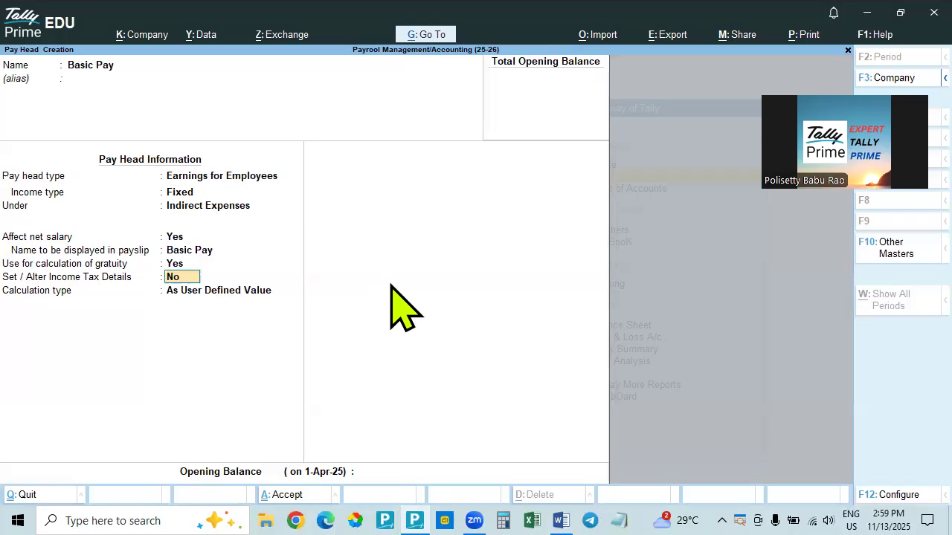
Enable income tax details with component Basic Salary, tax calculated On Projected Value and TDS deducted across periods.
{"action": "type", "text": "y"}
{"action": "key", "text": "Return"}
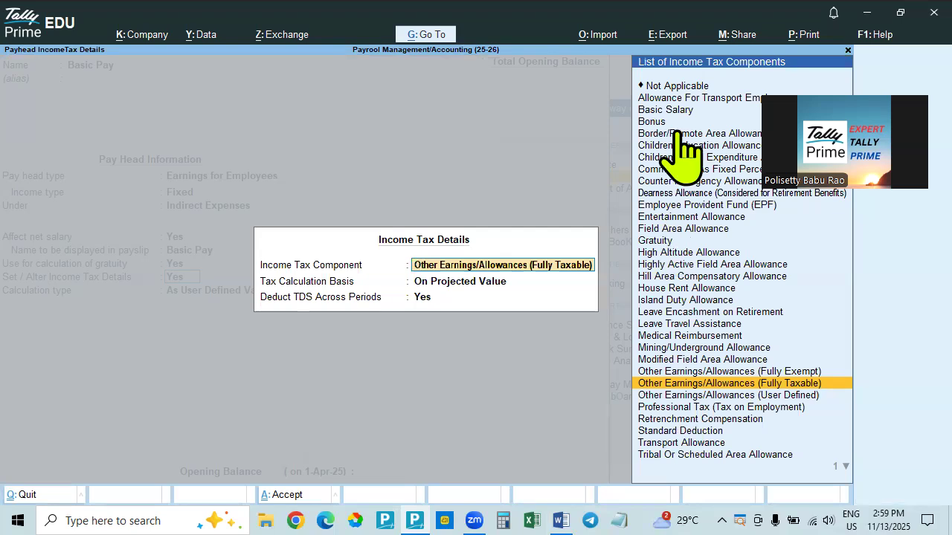
{"action": "type", "text": "Bas"}
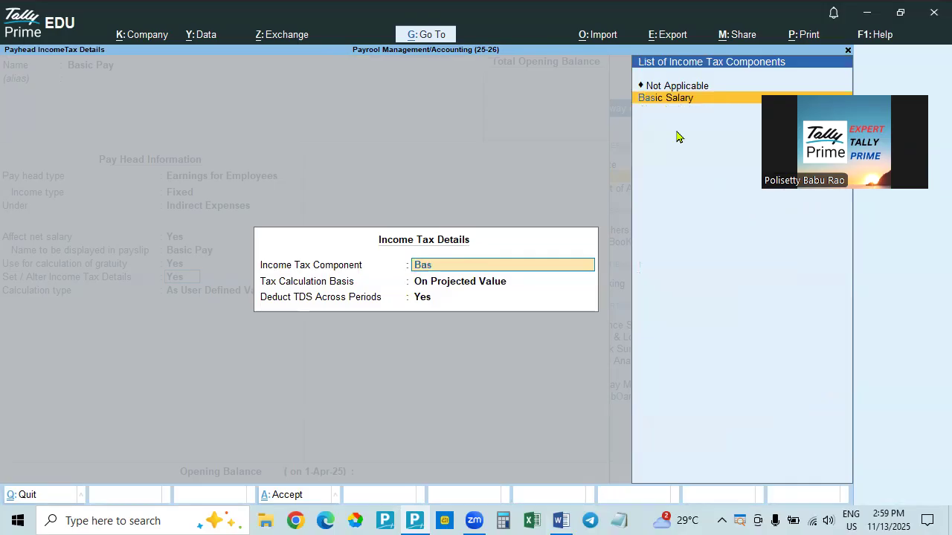
{"action": "key", "text": "Return"}
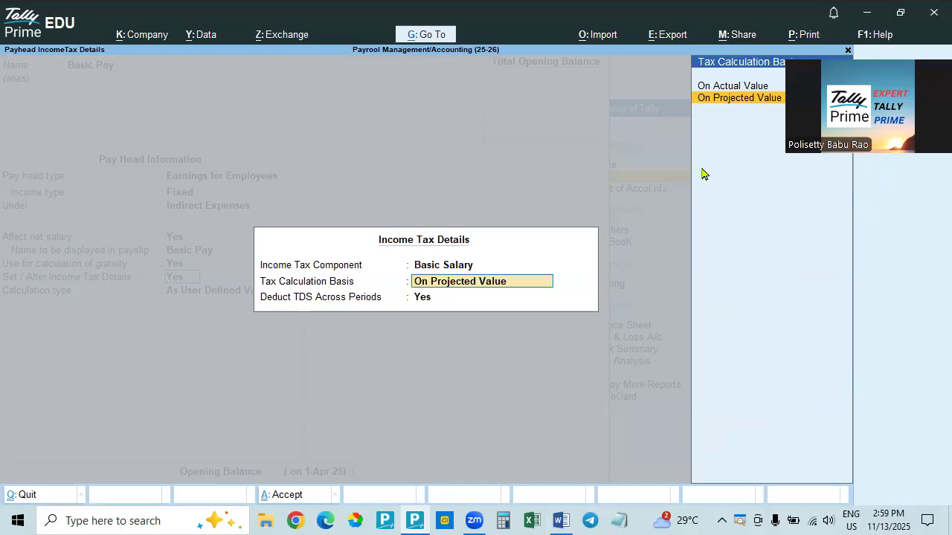
{"action": "left_click", "coordinate": [480, 270]}
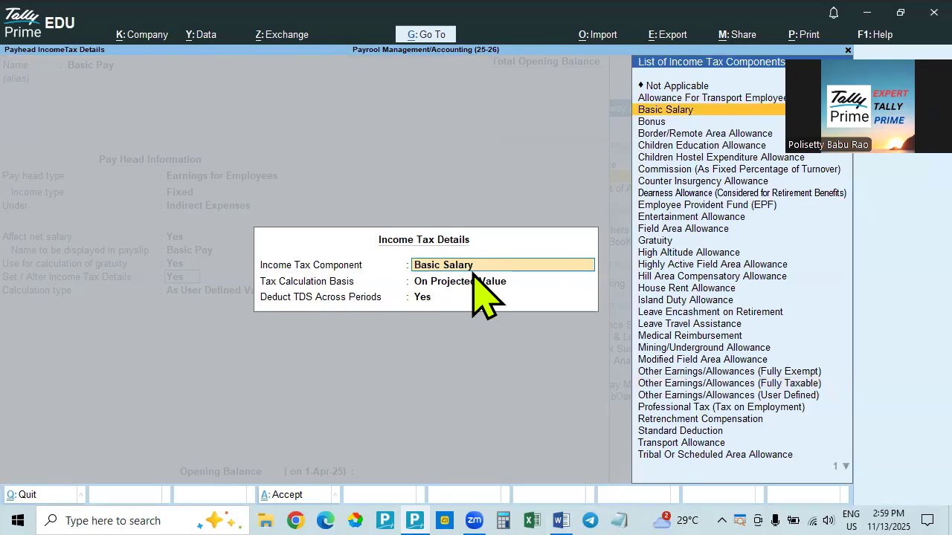
{"action": "key", "text": "Return"}
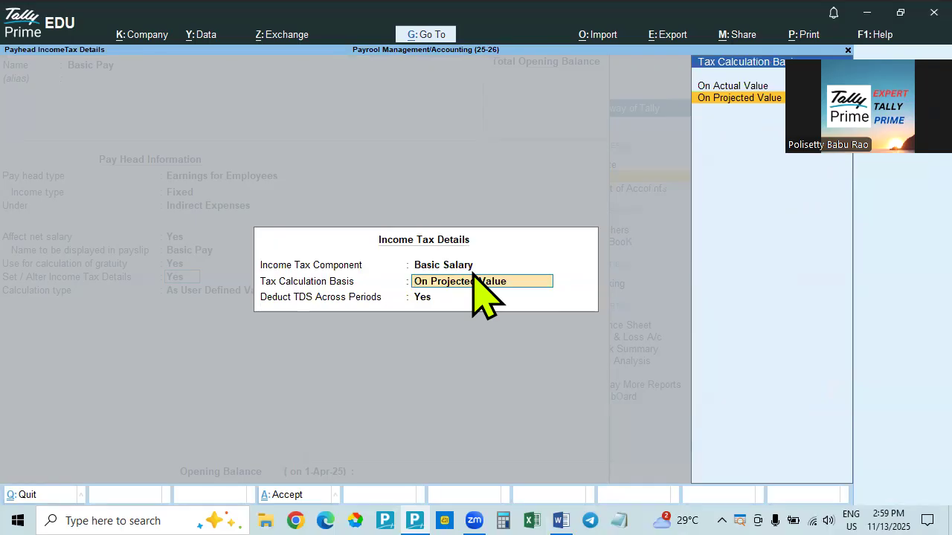
{"action": "key", "text": "Return"}
{"action": "key", "text": "Return"}
{"action": "key", "text": "BackSpace"}
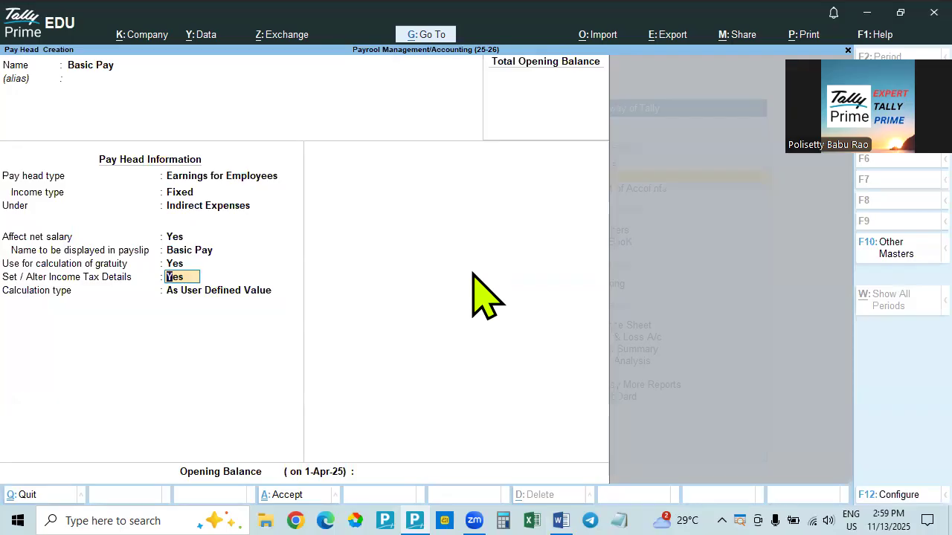
{"action": "key", "text": "Return"}
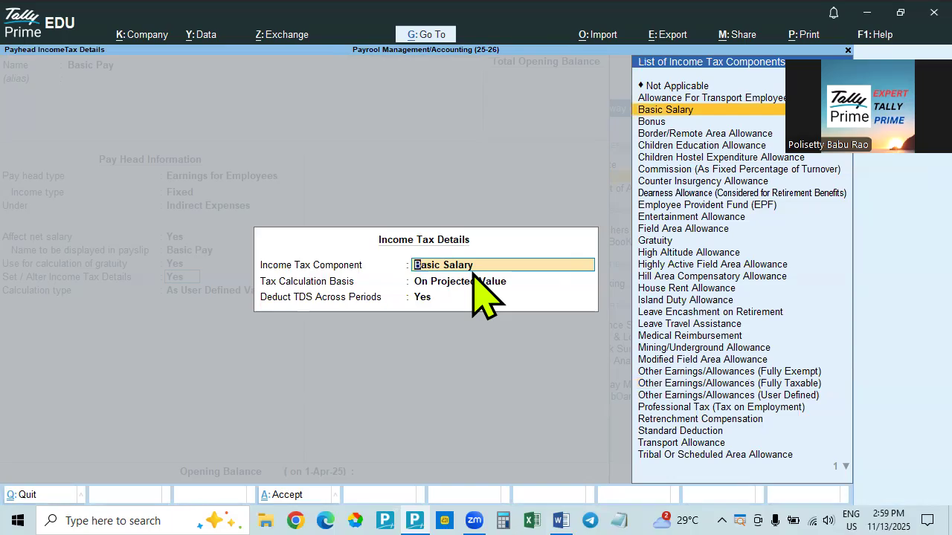
{"action": "key", "text": "Return"}
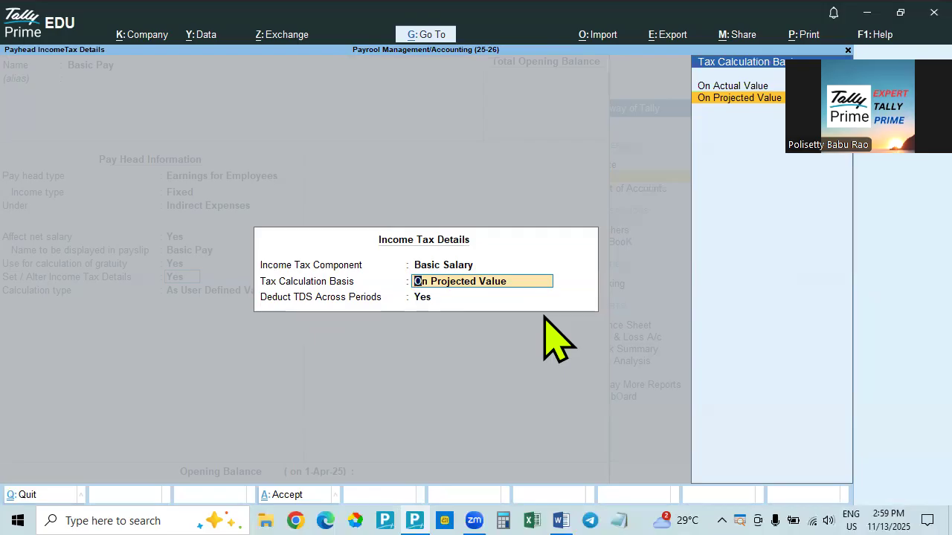
{"action": "key", "text": "Return"}
{"action": "key", "text": "Return"}
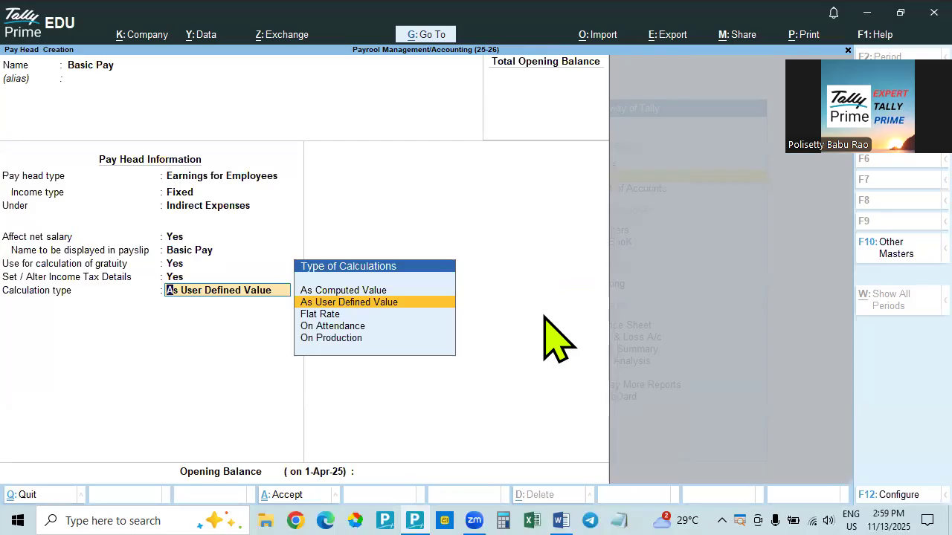
Set the calculation type to On Attendance, with Present as the attendance/leave with pay.
{"action": "key", "text": "Down"}
{"action": "key", "text": "Down"}
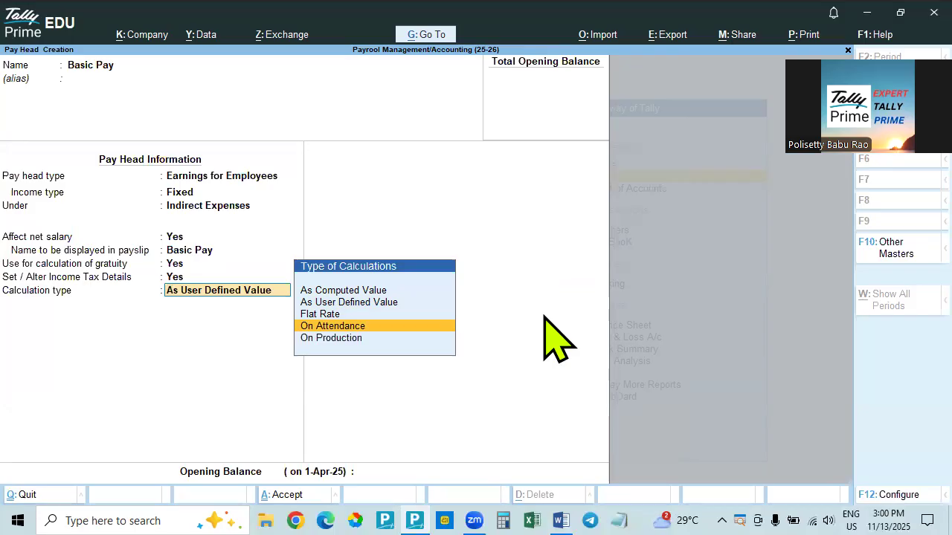
{"action": "key", "text": "Return"}
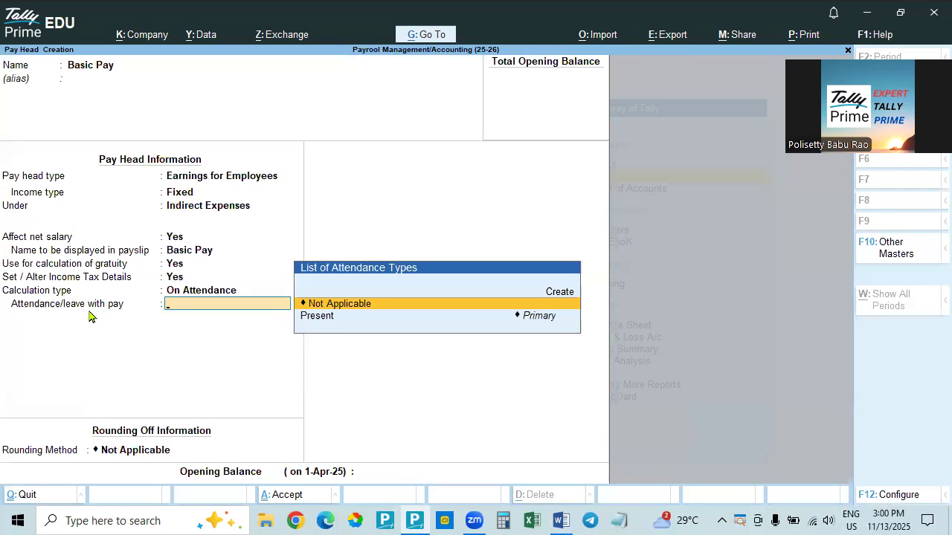
{"action": "key", "text": "Down"}
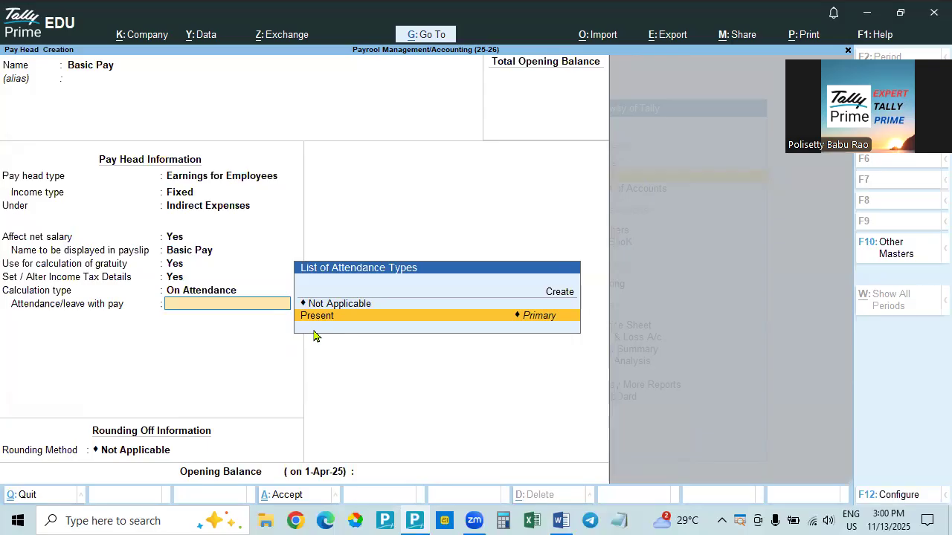
{"action": "key", "text": "Return"}
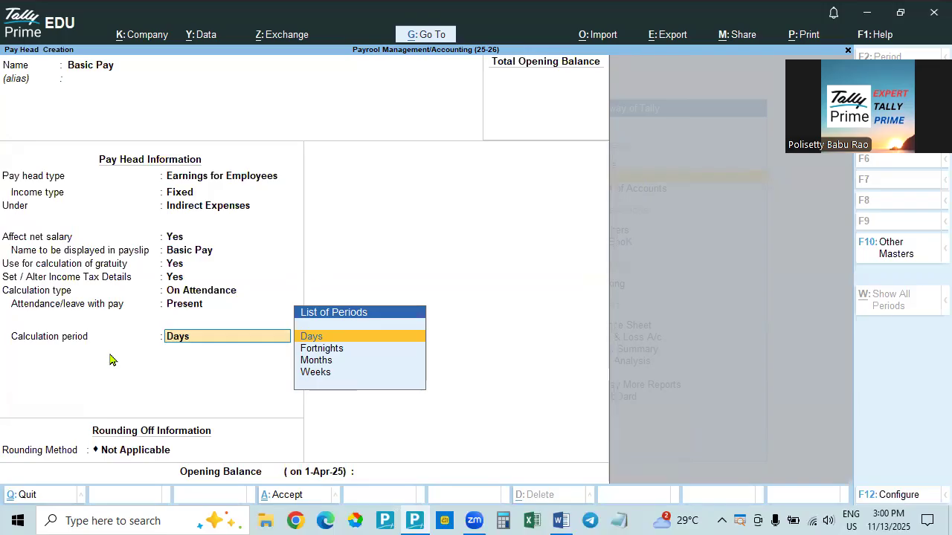
Set the calculation period to Months and the per-day basis of calculation to As per Calendar Period.
{"action": "key", "text": "Down"}
{"action": "key", "text": "Down"}
{"action": "key", "text": "Down"}
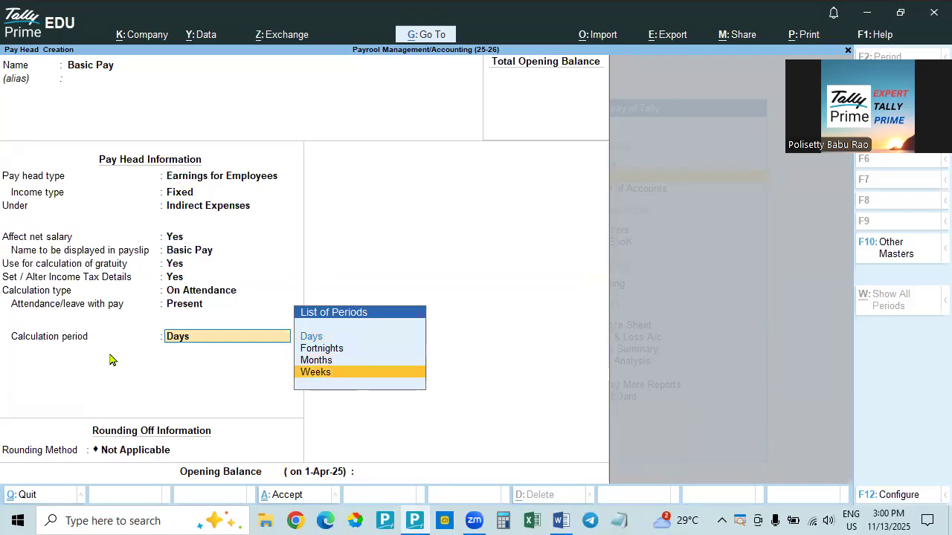
{"action": "key", "text": "Up"}
{"action": "key", "text": "Return"}
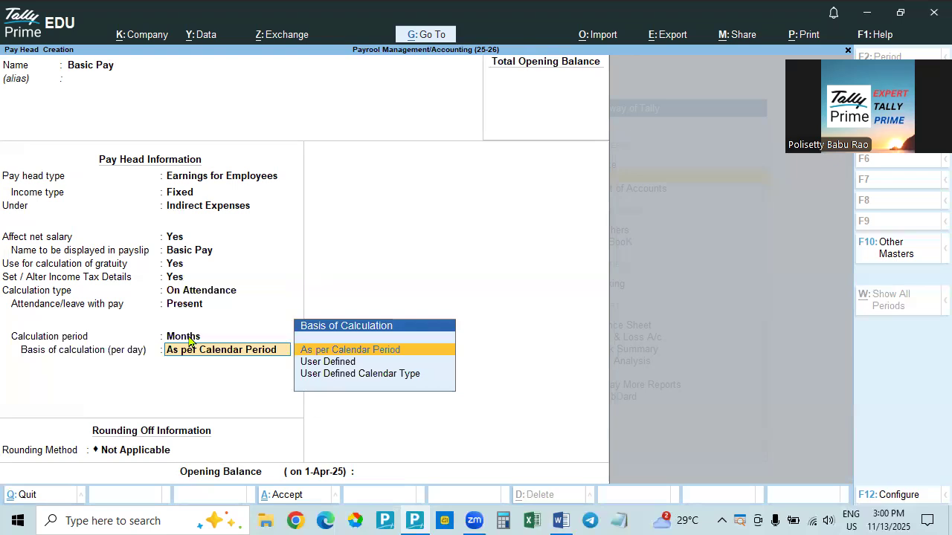
{"action": "left_click", "coordinate": [359, 362]}
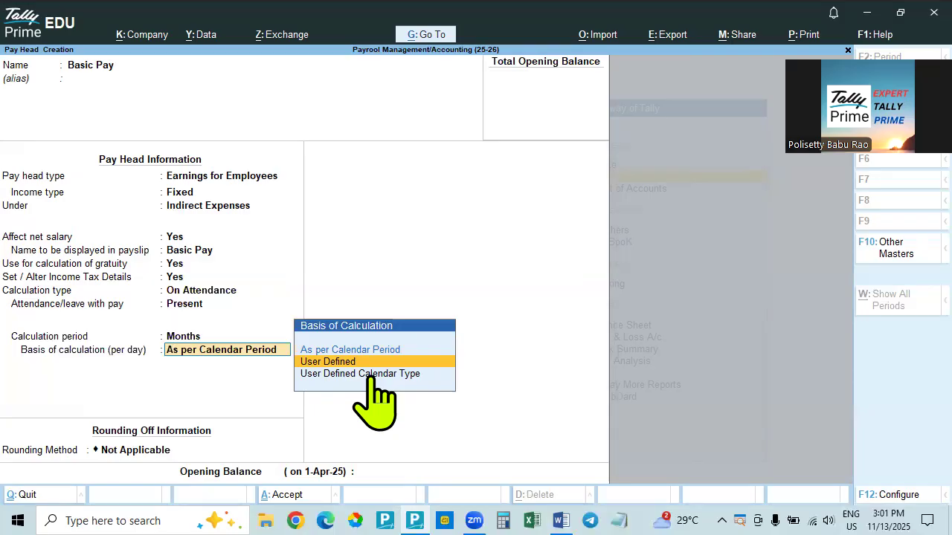
{"action": "key", "text": "Up"}
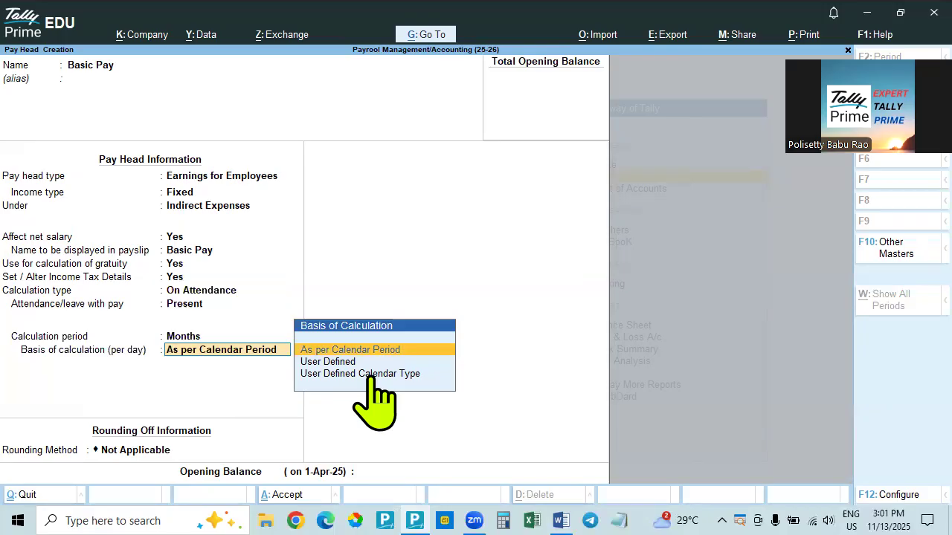
{"action": "key", "text": "Return"}
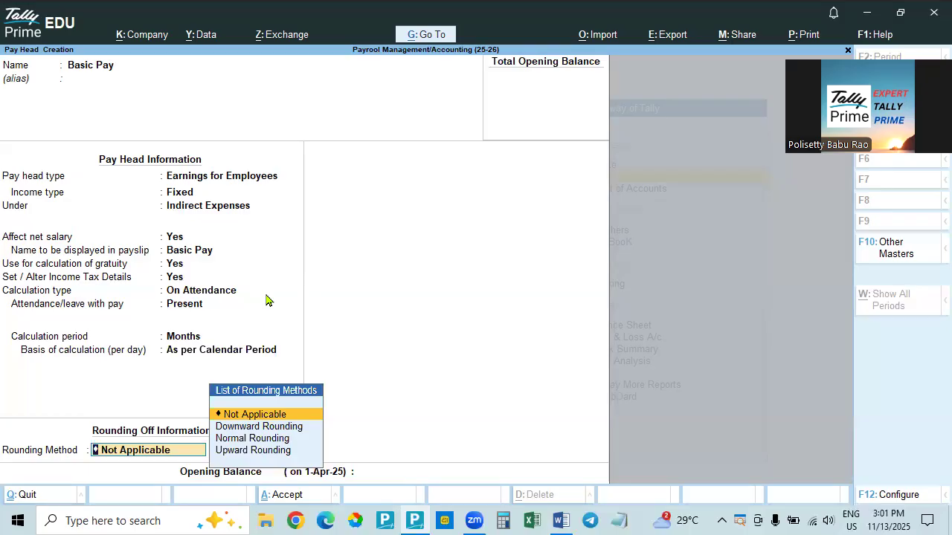
Set the pay head's rounding method to Normal Rounding with a limit of 1.
{"action": "key", "text": "Down"}
{"action": "key", "text": "Down"}
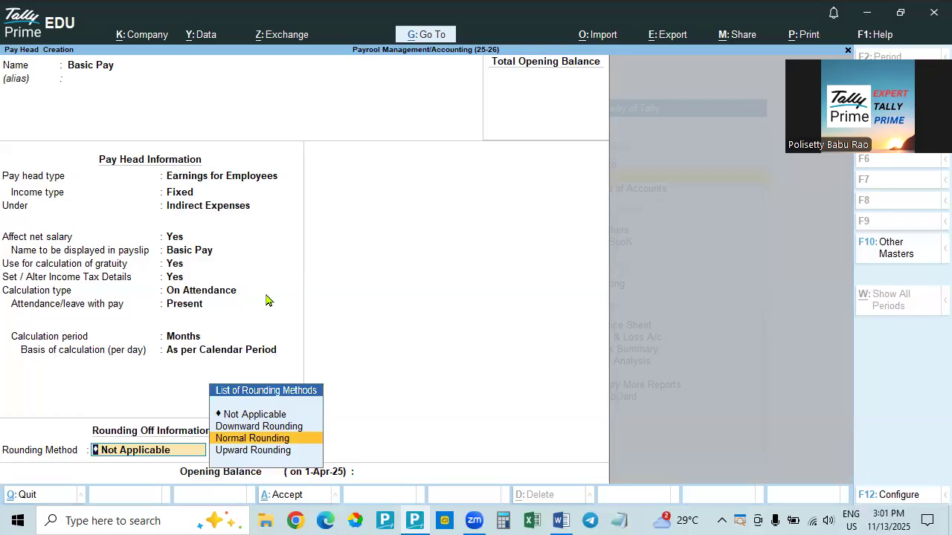
{"action": "key", "text": "Return"}
{"action": "type", "text": "1"}
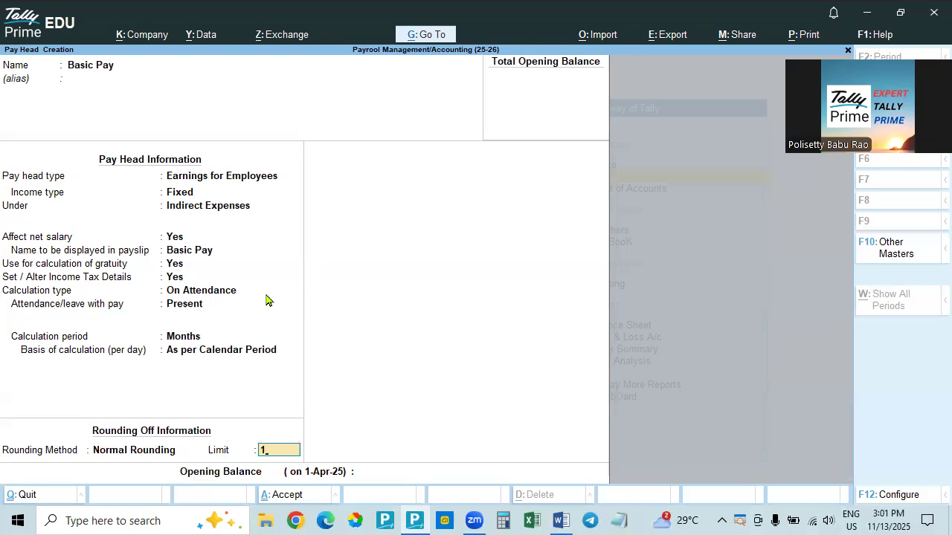
{"action": "key", "text": "Return"}
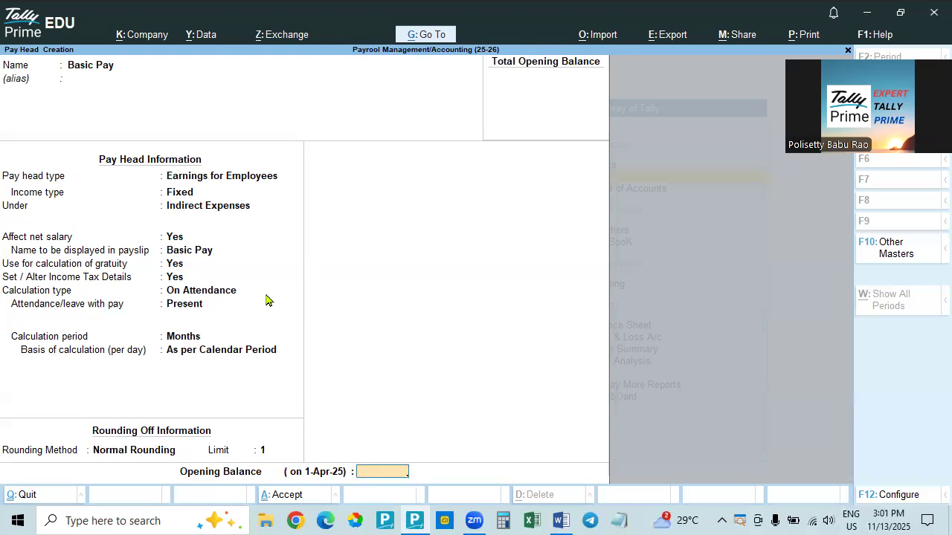
Save the Basic Pay pay head with a blank opening balance.
{"action": "key", "text": "Return"}
{"action": "key", "text": "Return"}
{"action": "key", "text": "alt+Tab"}
{"action": "key", "text": "alt+Tab"}
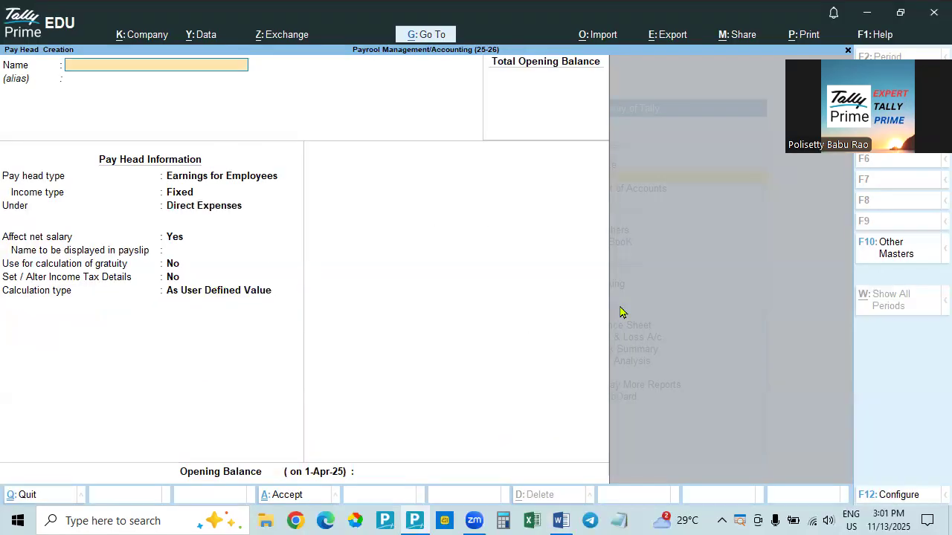
Name the new pay head Dearness Allowance, with type Earnings for Employees, Fixed income and group Indirect Expenses.
{"action": "type", "text": "Dearness Allowance"}
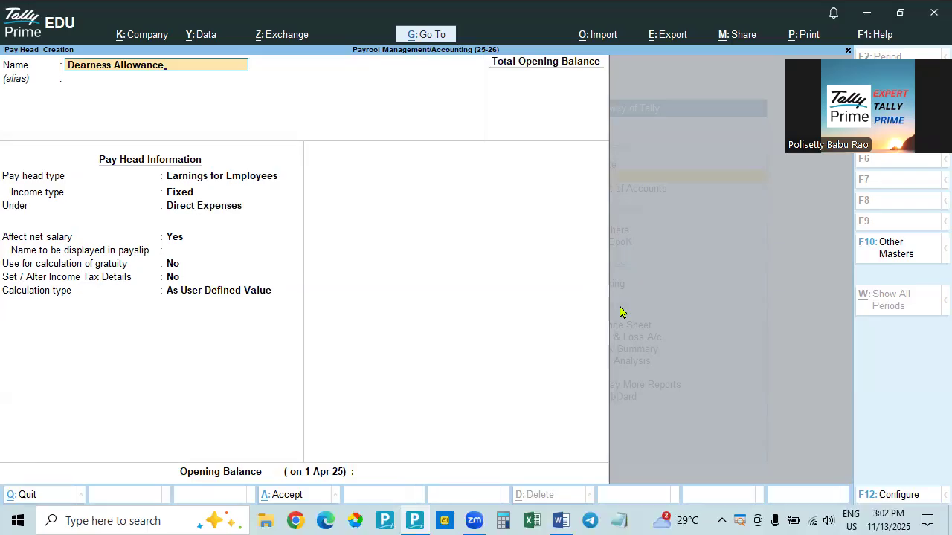
{"action": "key", "text": "Return"}
{"action": "key", "text": "Return"}
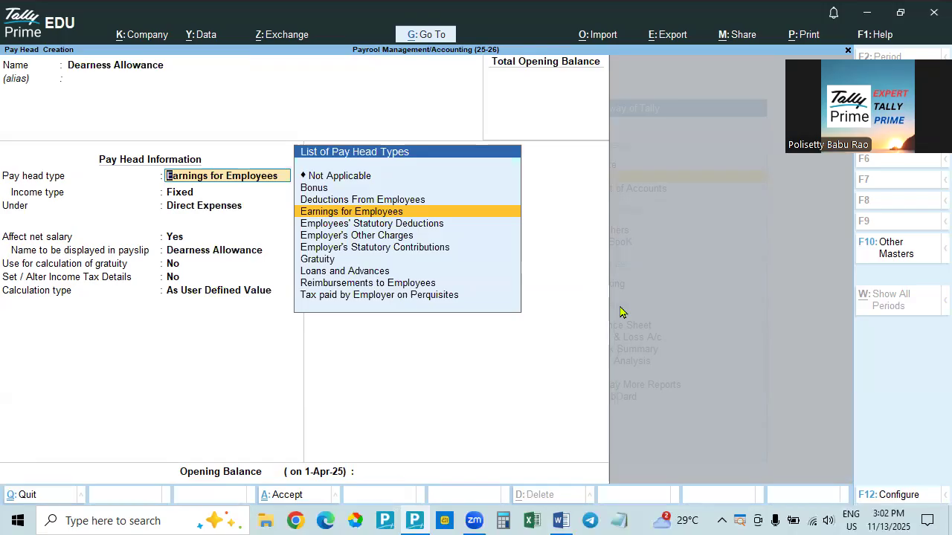
{"action": "key", "text": "Return"}
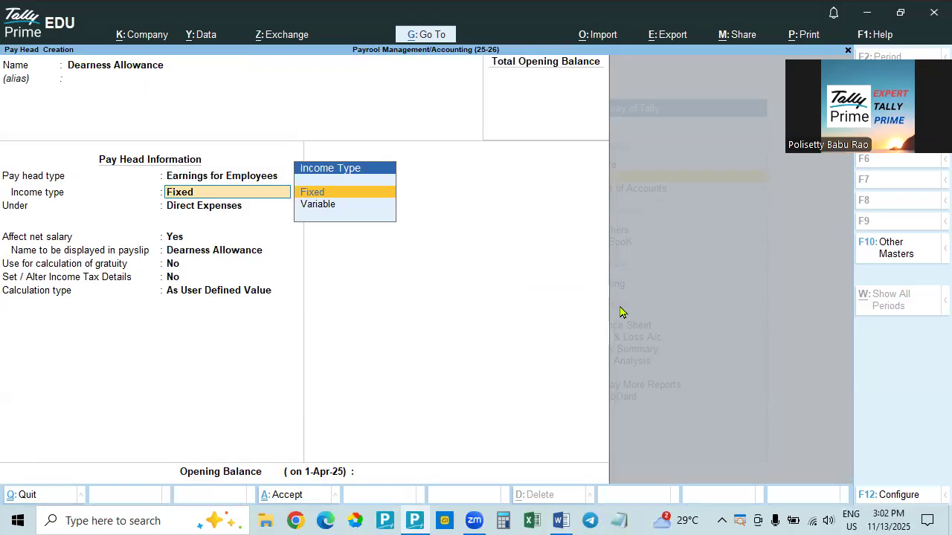
{"action": "key", "text": "Return"}
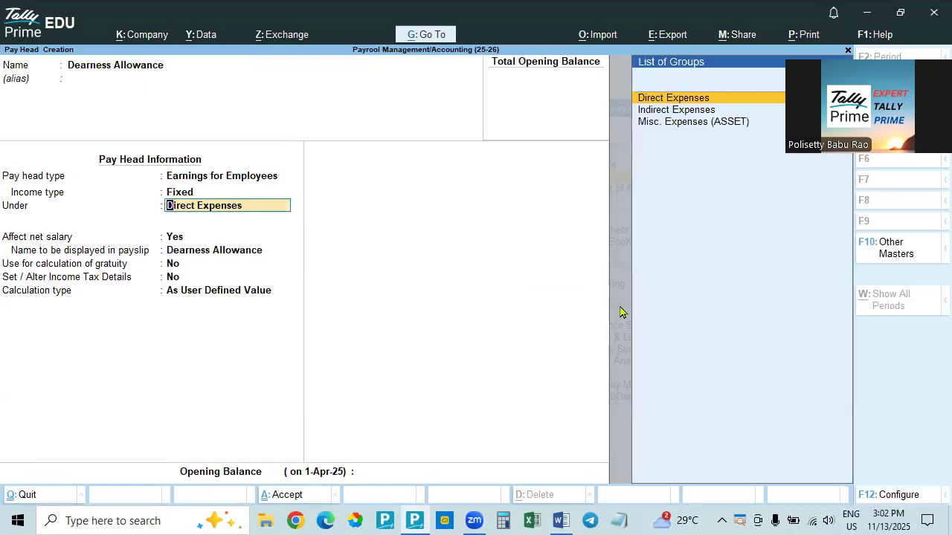
{"action": "key", "text": "Down"}
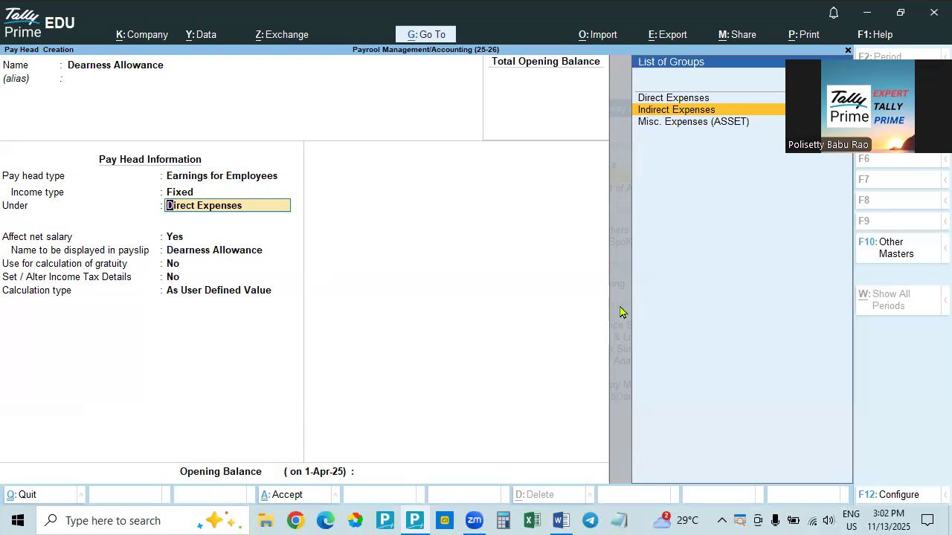
{"action": "key", "text": "Return"}
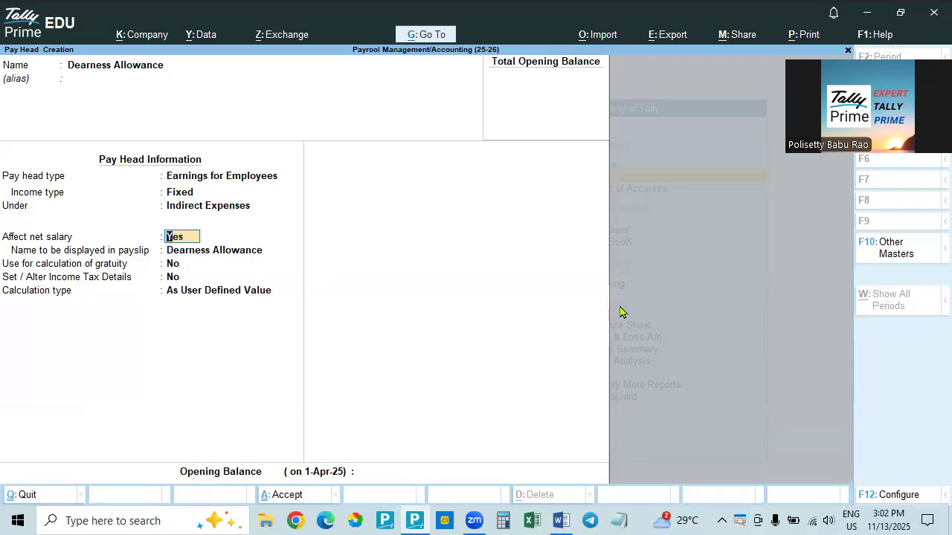
Keep Affect net salary at Yes and the payslip name Dearness Allowance, and enable use for gratuity calculation.
{"action": "key", "text": "Return"}
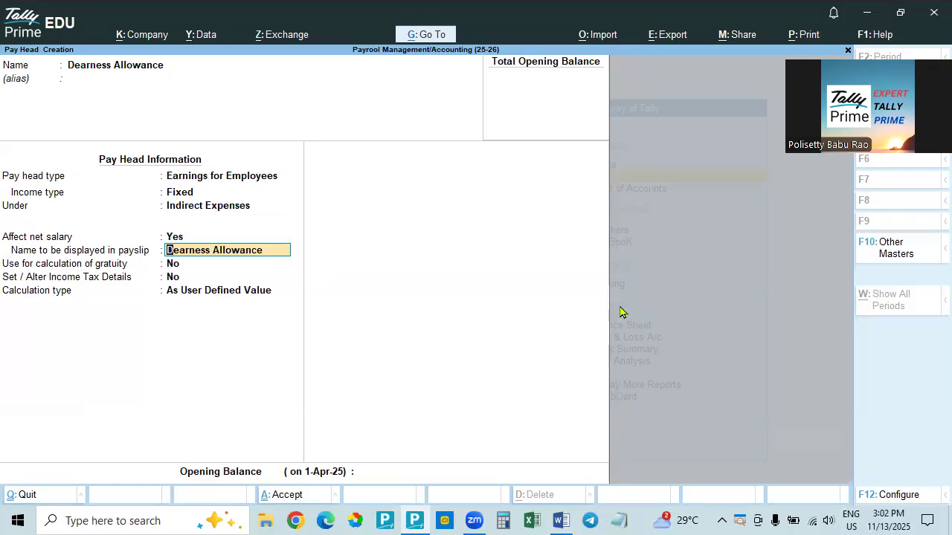
{"action": "key", "text": "Return"}
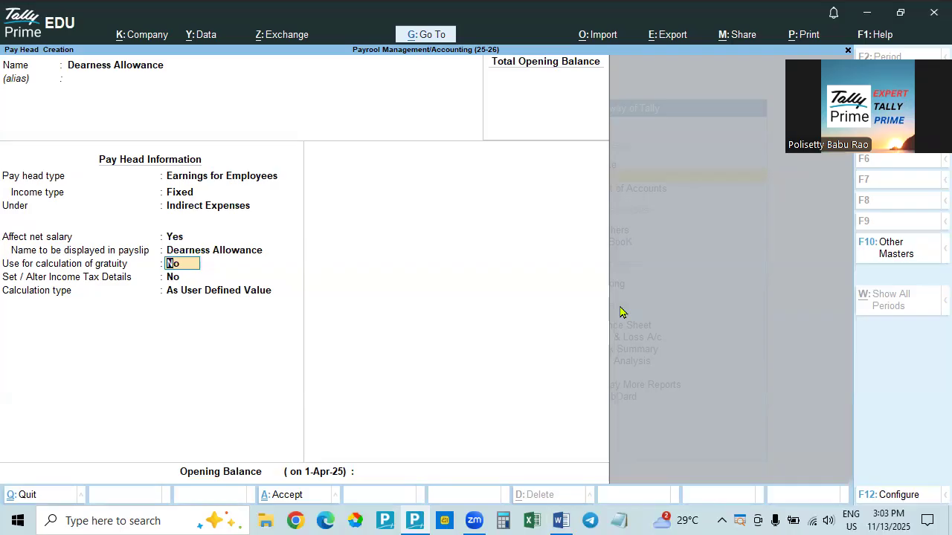
{"action": "key", "text": "y"}
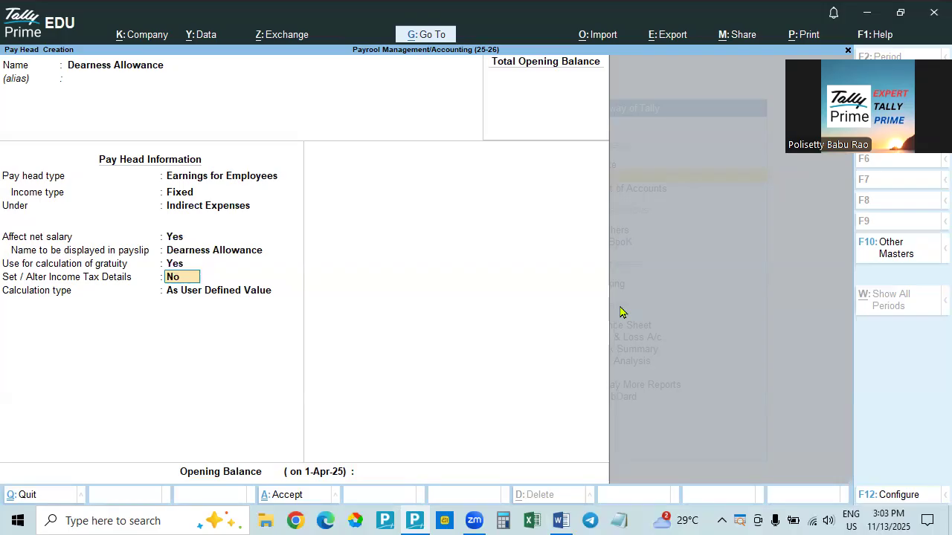
Enable income tax details with component Dearness Allowance (Considered for Retirement Benefits), tax calculated On Projected Value and TDS deducted across periods.
{"action": "type", "text": "y"}
{"action": "key", "text": "Return"}
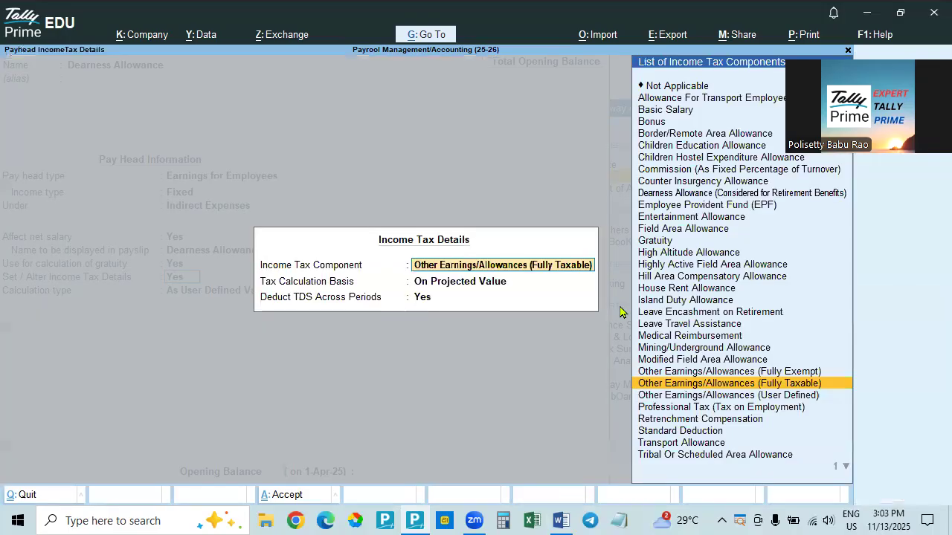
{"action": "type", "text": "De"}
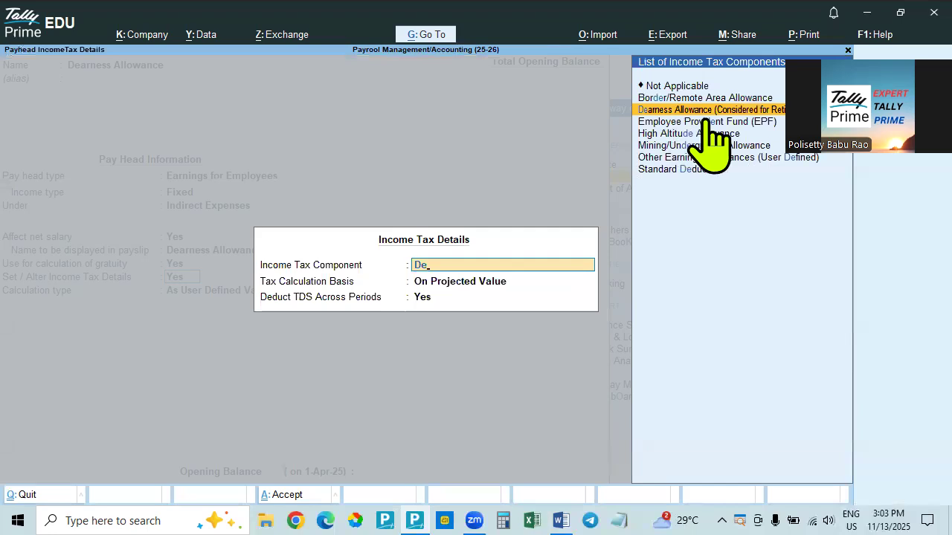
{"action": "left_click_drag", "start_coordinate": [824, 88], "coordinate": [827, 243]}
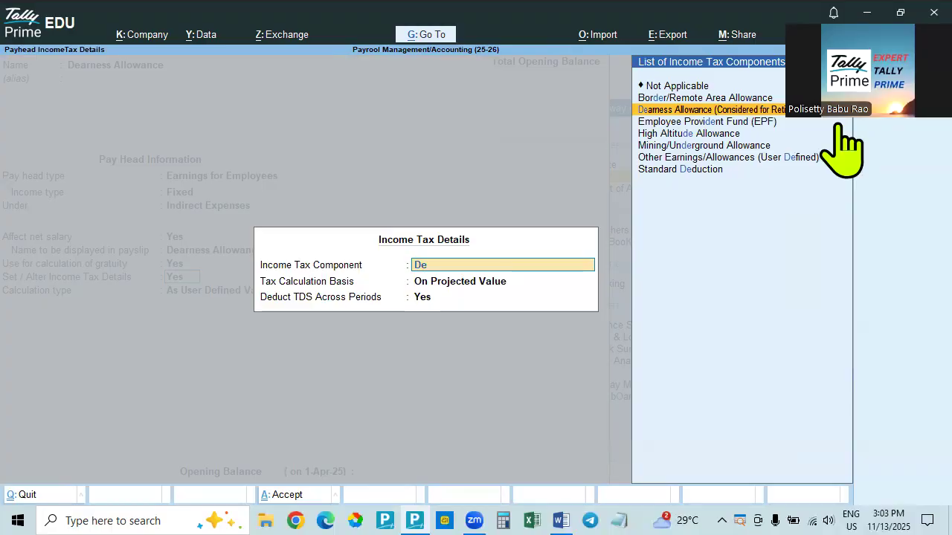
{"action": "left_click", "coordinate": [719, 218]}
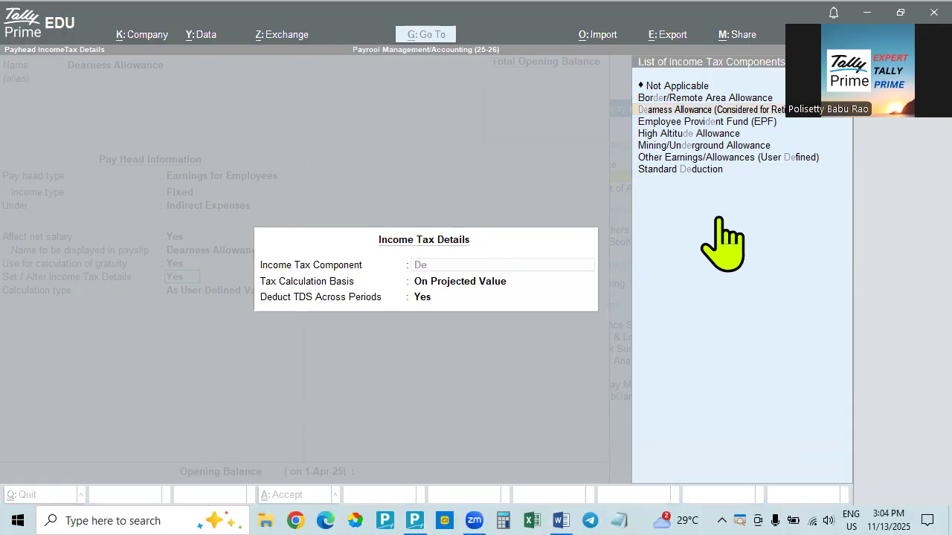
{"action": "left_click", "coordinate": [668, 112]}
{"action": "key", "text": "Return"}
{"action": "key", "text": "Return"}
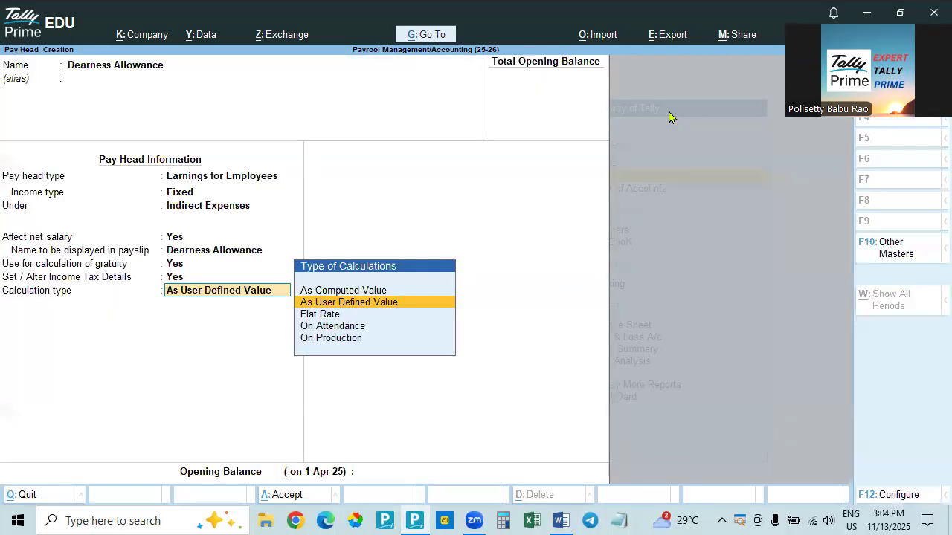
Reopen the Dearness Allowance income tax details to check the component, tax calculation basis and TDS deduction setting.
{"action": "key", "text": "BackSpace"}
{"action": "key", "text": "Return"}
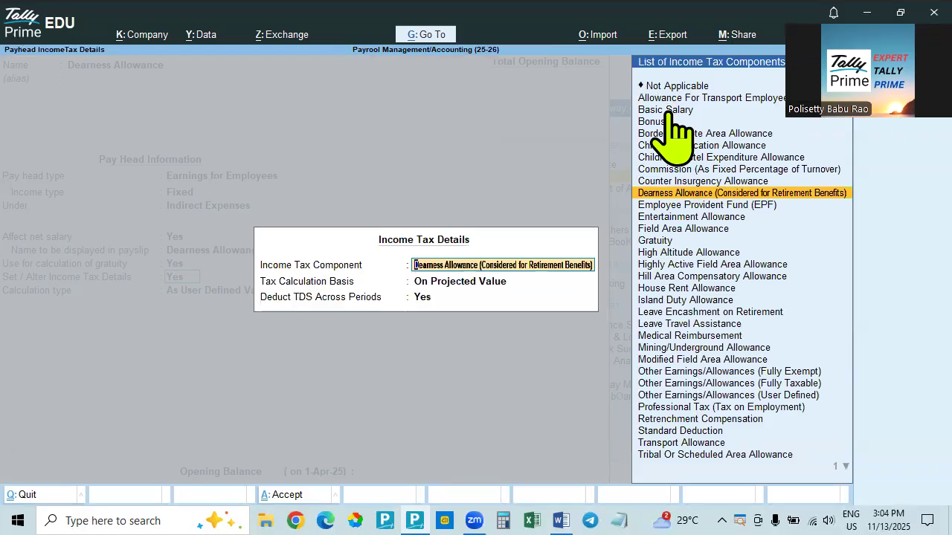
{"action": "key", "text": "Return"}
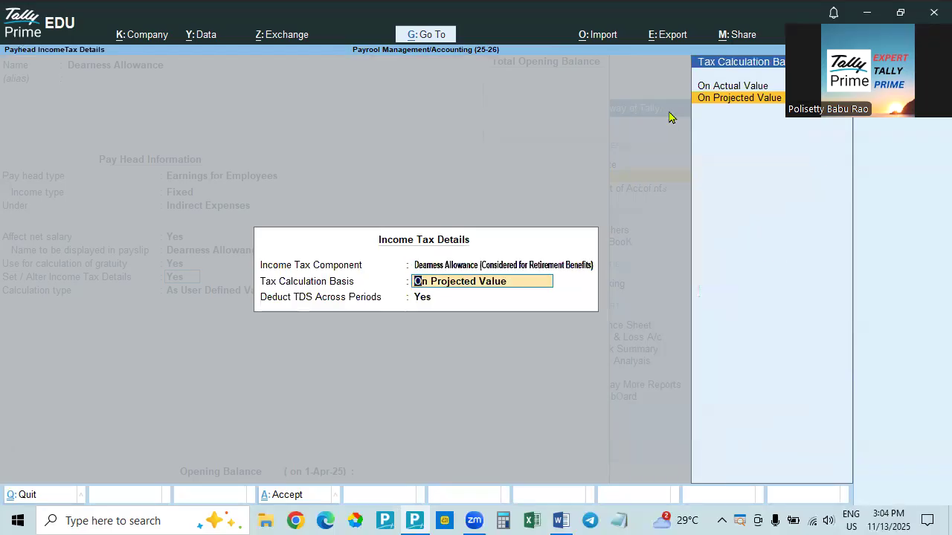
{"action": "key", "text": "Return"}
{"action": "key", "text": "Return"}
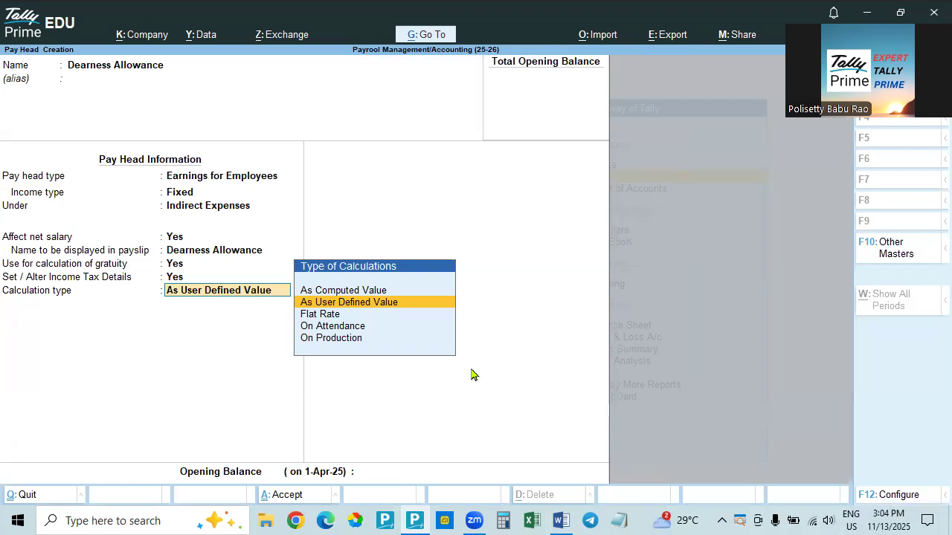
Set the calculation type to As Computed Value and the rounding method to Normal Rounding with a limit of 1.
{"action": "key", "text": "Up"}
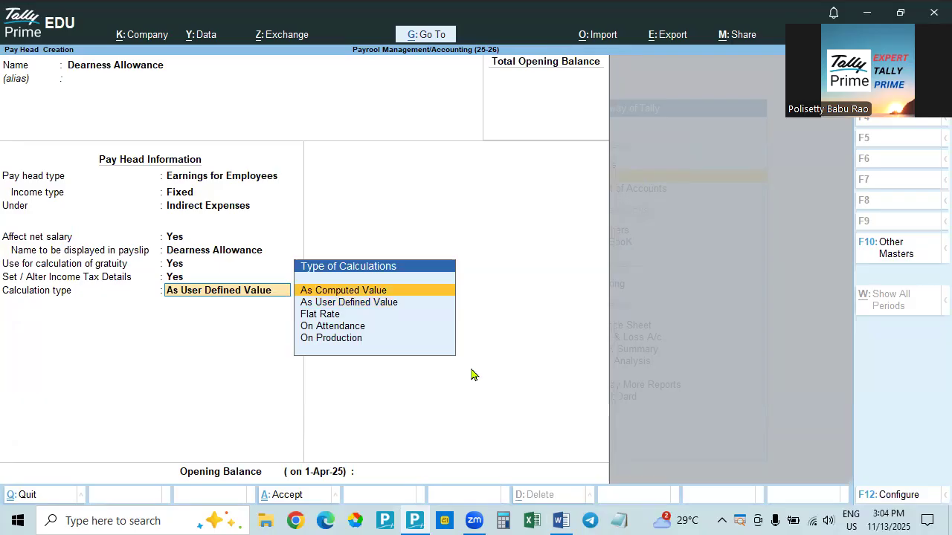
{"action": "key", "text": "Return"}
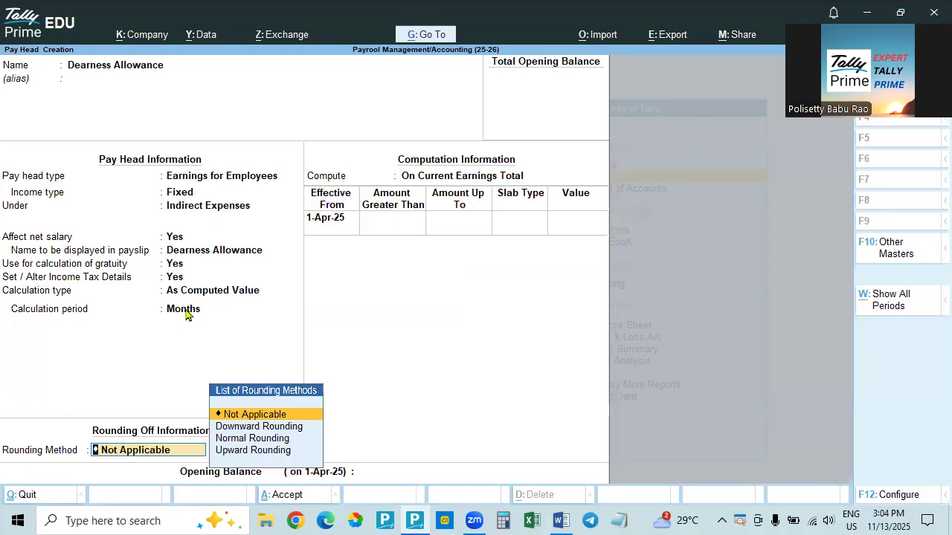
{"action": "key", "text": "Down"}
{"action": "key", "text": "Down"}
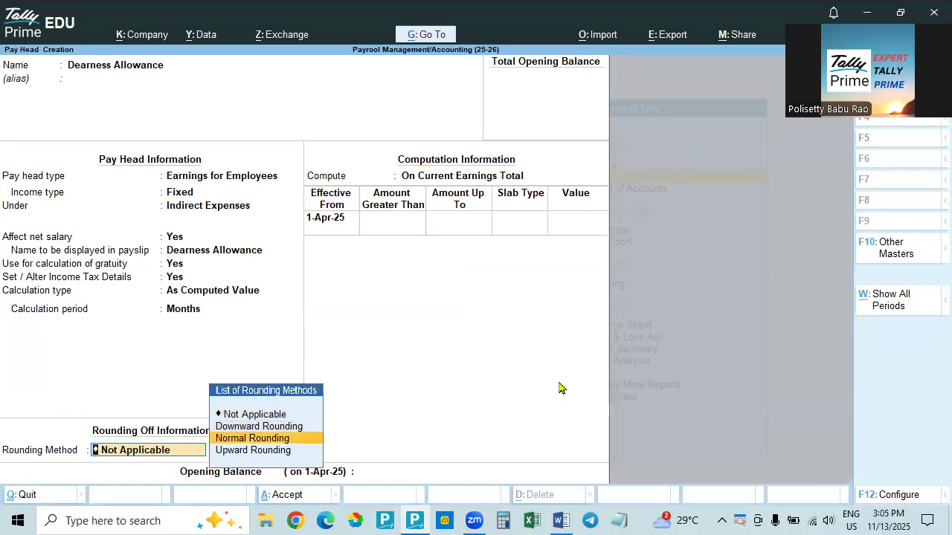
{"action": "key", "text": "Return"}
{"action": "type", "text": "1"}
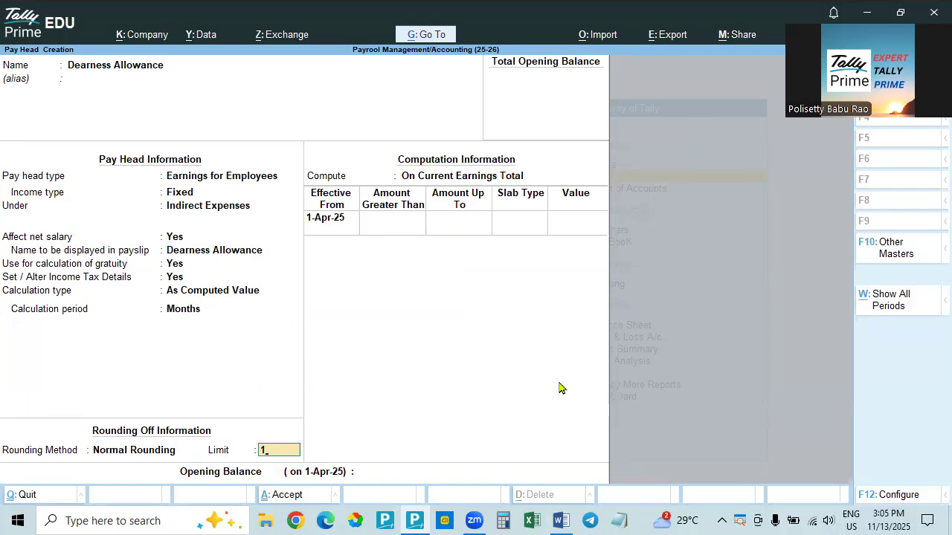
{"action": "key", "text": "Return"}
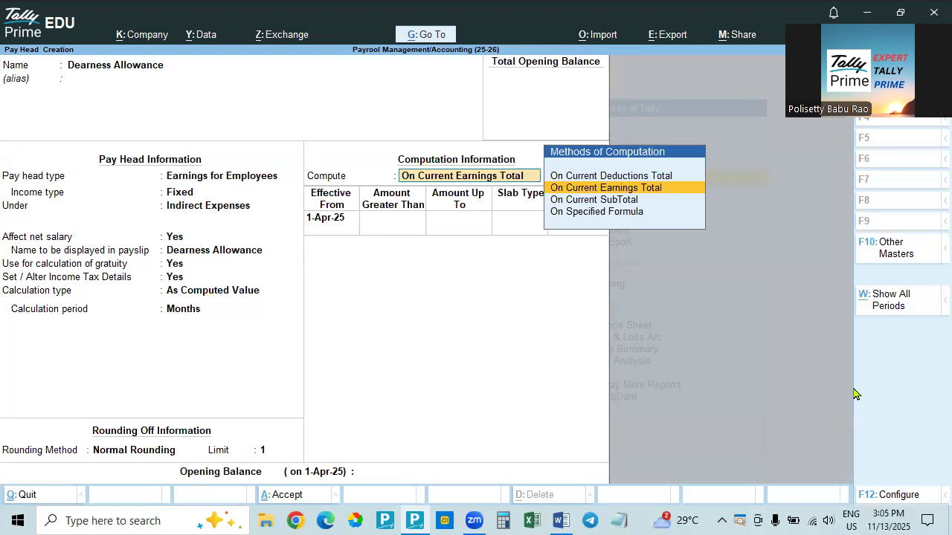
Compute Dearness Allowance On Specified Formula, with Basic Pay as the only pay head in the formula.
{"action": "key", "text": "Down"}
{"action": "key", "text": "Down"}
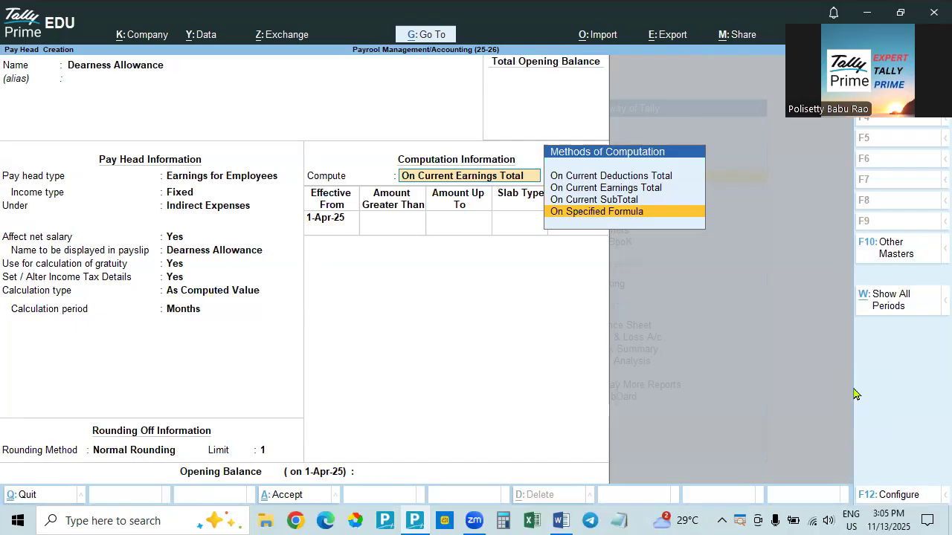
{"action": "key", "text": "Return"}
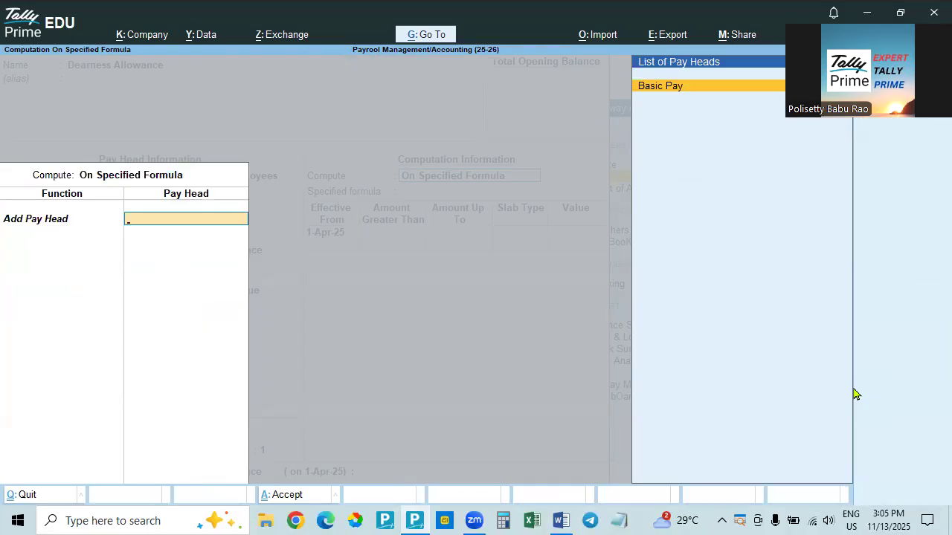
{"action": "key", "text": "Return"}
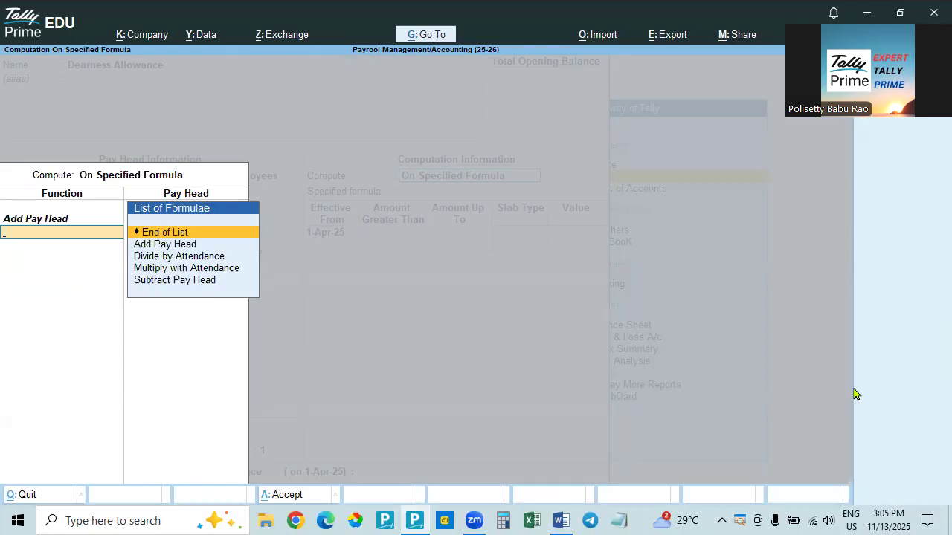
{"action": "key", "text": "Down"}
{"action": "key", "text": "Return"}
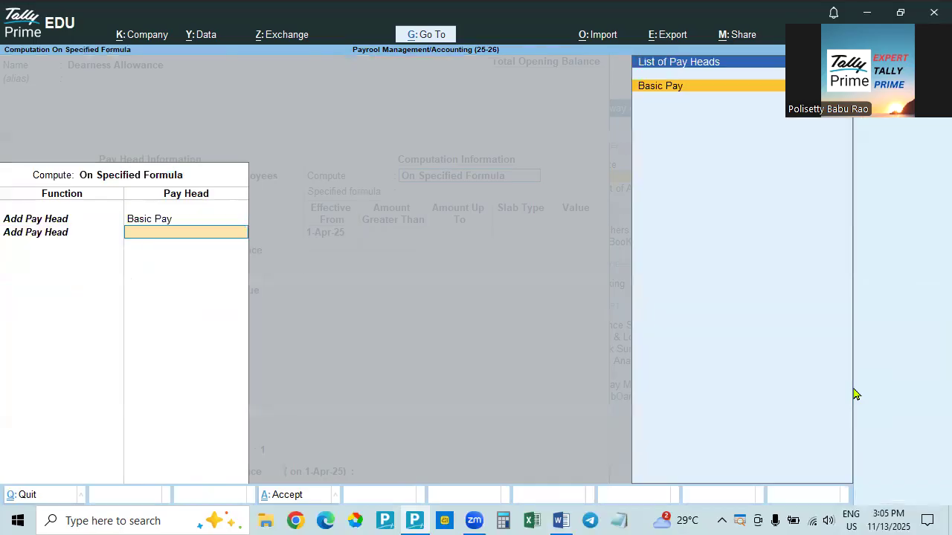
{"action": "key", "text": "Escape"}
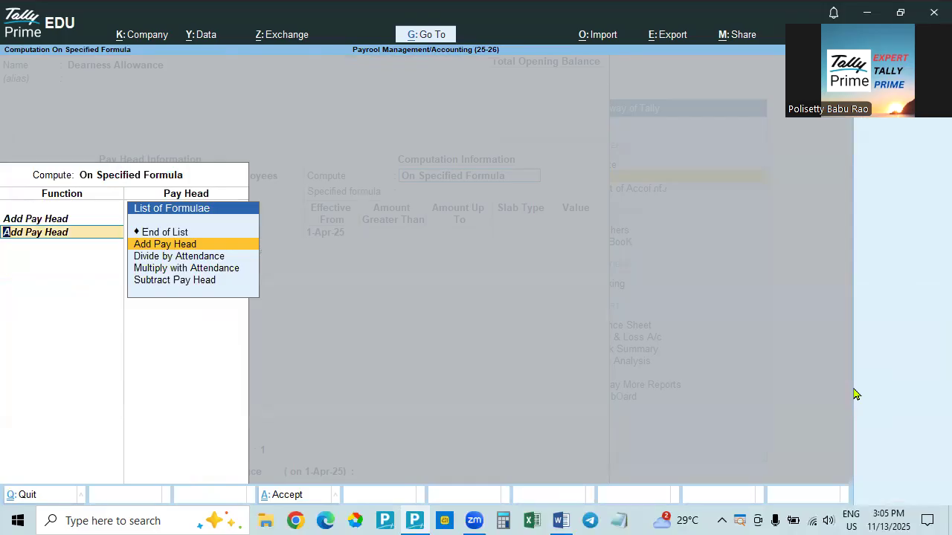
{"action": "key", "text": "Up"}
{"action": "key", "text": "Return"}
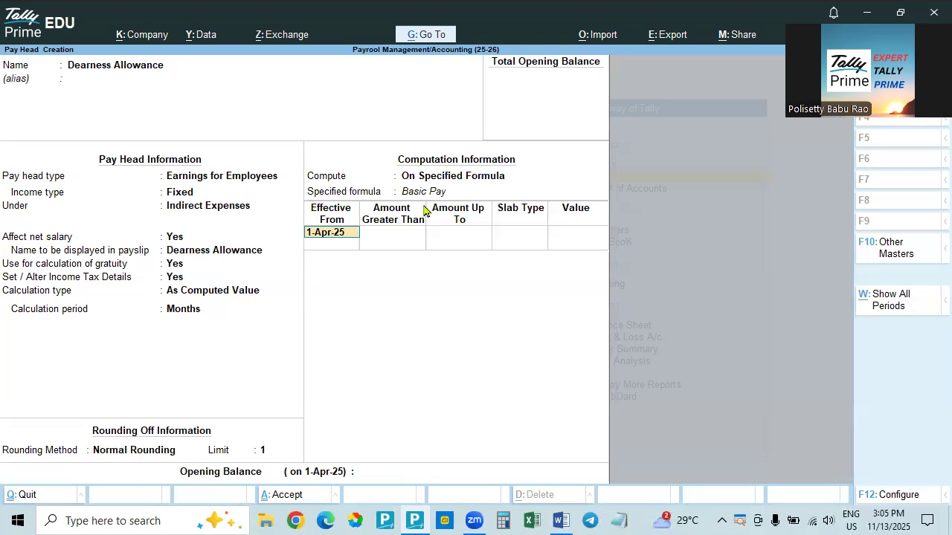
Define a Percentage slab of 0% effective from 1-Apr-25, with no upper amount limit.
{"action": "key", "text": "Return"}
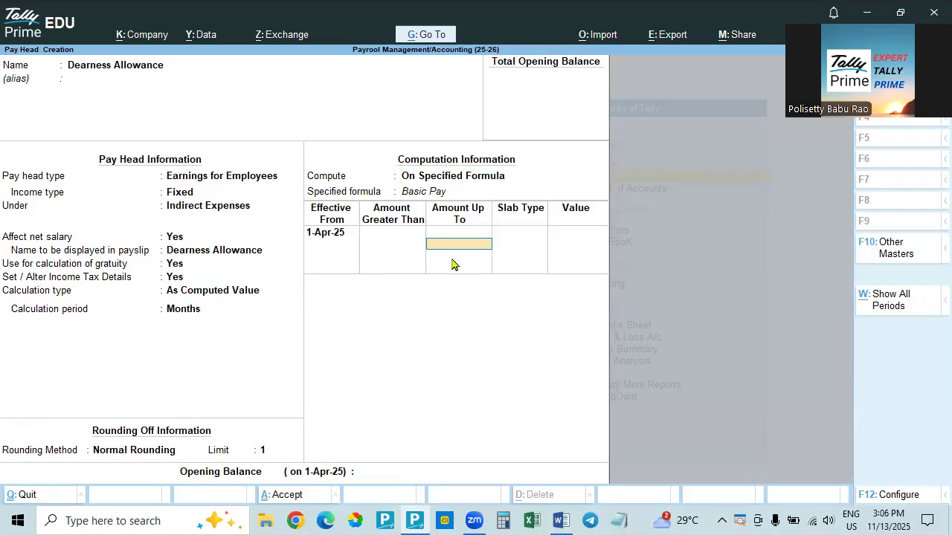
{"action": "key", "text": "Return"}
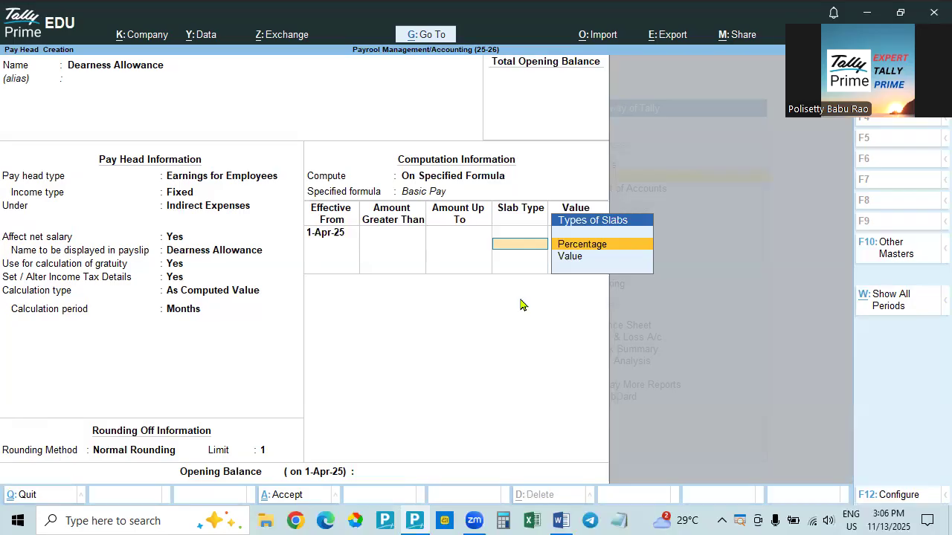
{"action": "key", "text": "Return"}
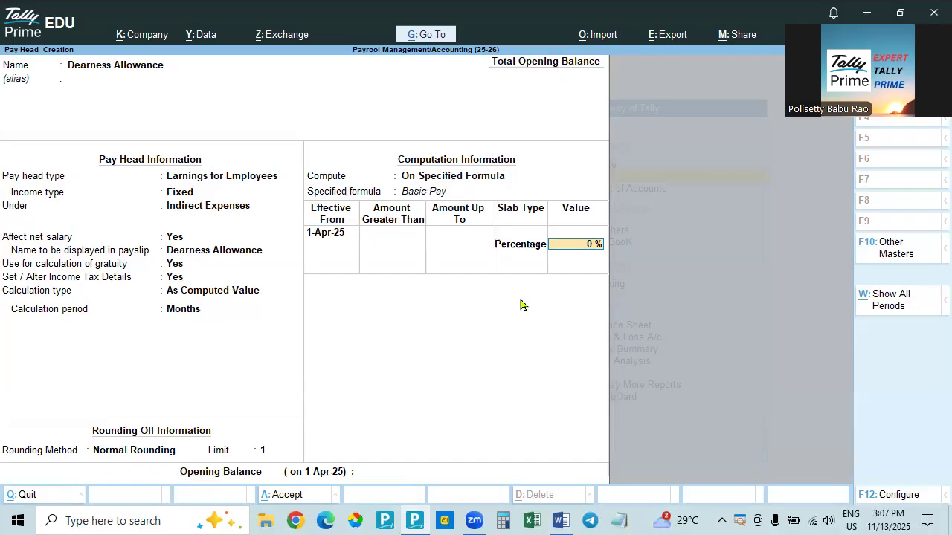
{"action": "type", "text": "20"}
{"action": "key", "text": "BackSpace"}
{"action": "key", "text": "BackSpace"}
{"action": "type", "text": "0"}
{"action": "key", "text": "Return"}
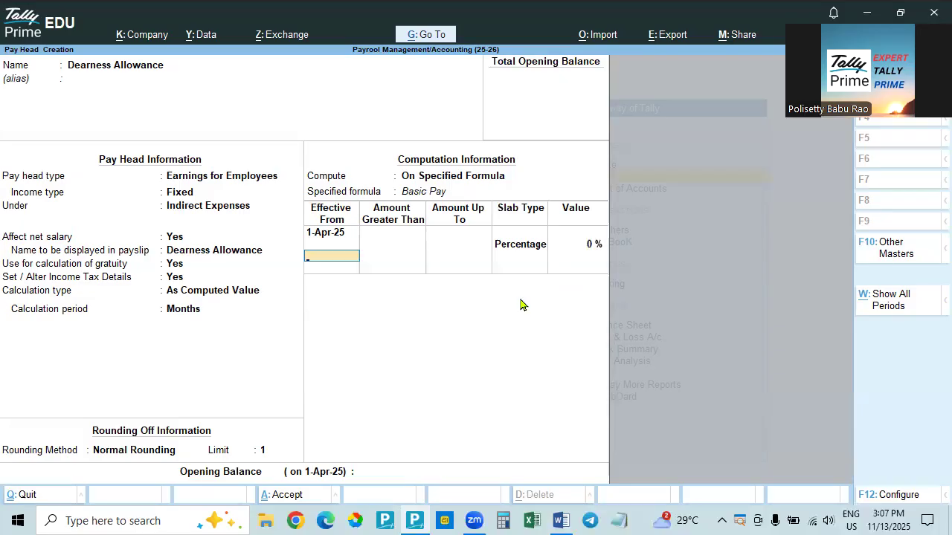
{"action": "key", "text": "Return"}
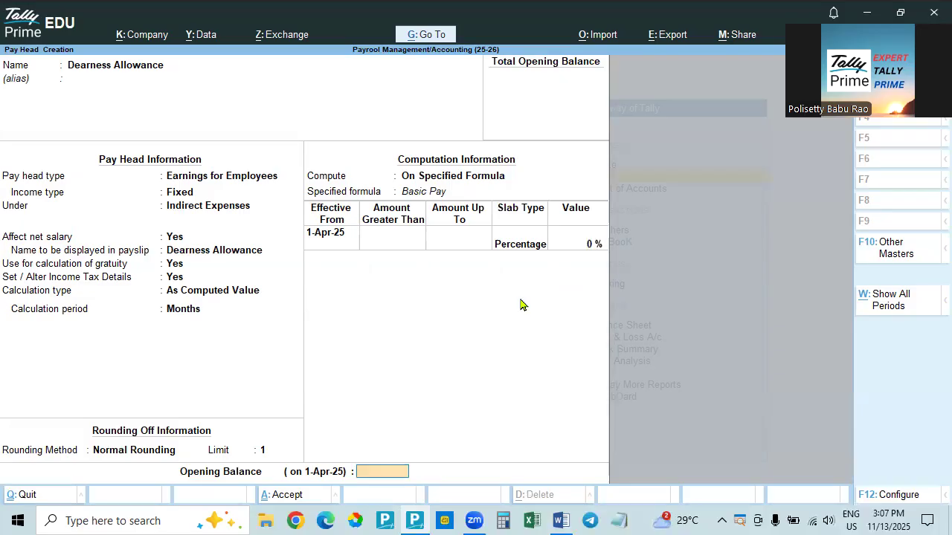
Save the Dearness Allowance pay head with a blank opening balance and switch to the PAYROLL MANAGEMENT document in Word.
{"action": "key", "text": "Return"}
{"action": "key", "text": "Return"}
{"action": "key", "text": "alt+Tab"}
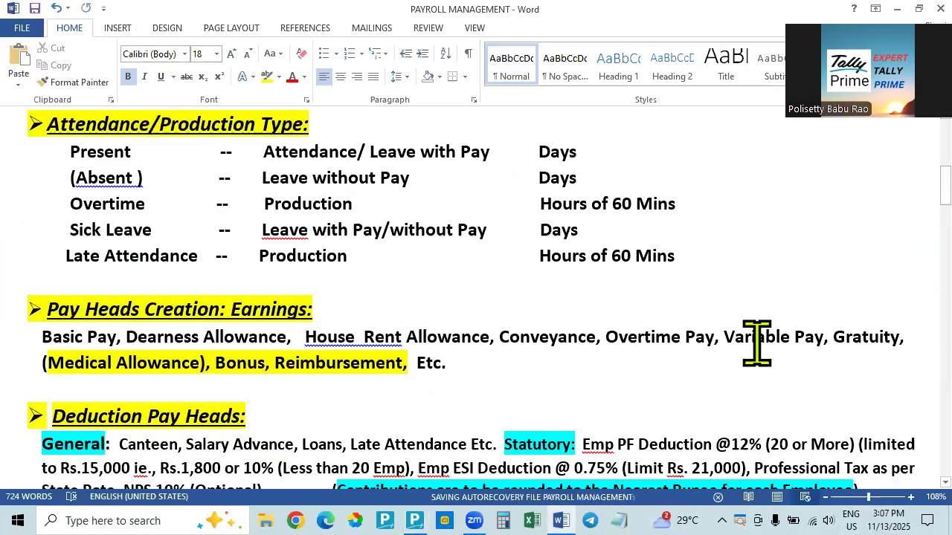
Switch to TallyPrime and start a House Rent Allowance pay head as fixed Earnings for Employees under Indirect Expenses.
{"action": "key", "text": "alt+Tab"}
{"action": "type", "text": "House Rent Allowance"}
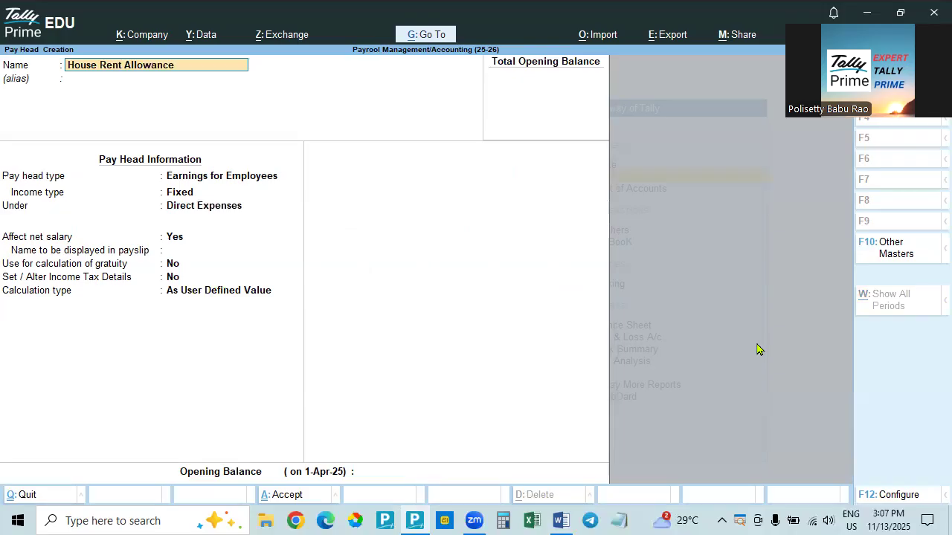
{"action": "key", "text": "Return"}
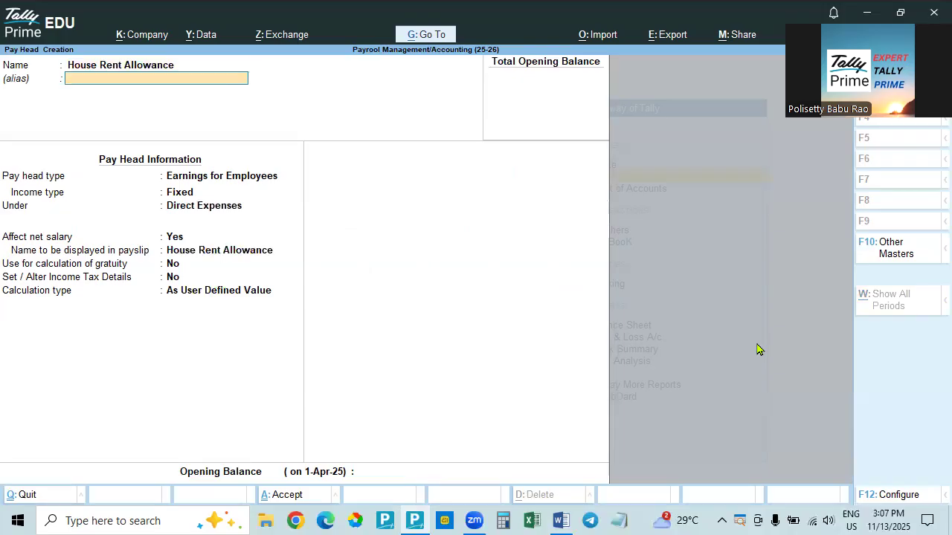
{"action": "key", "text": "Return"}
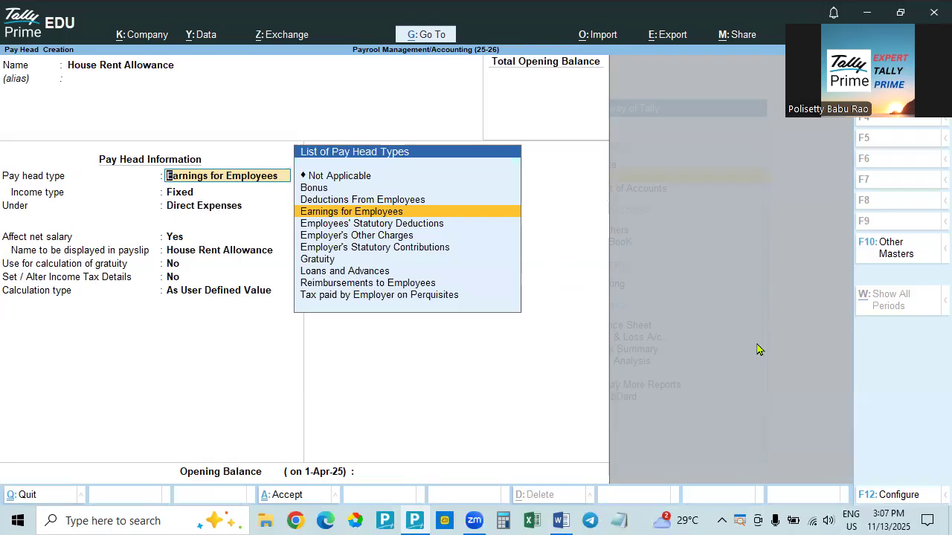
{"action": "key", "text": "Return"}
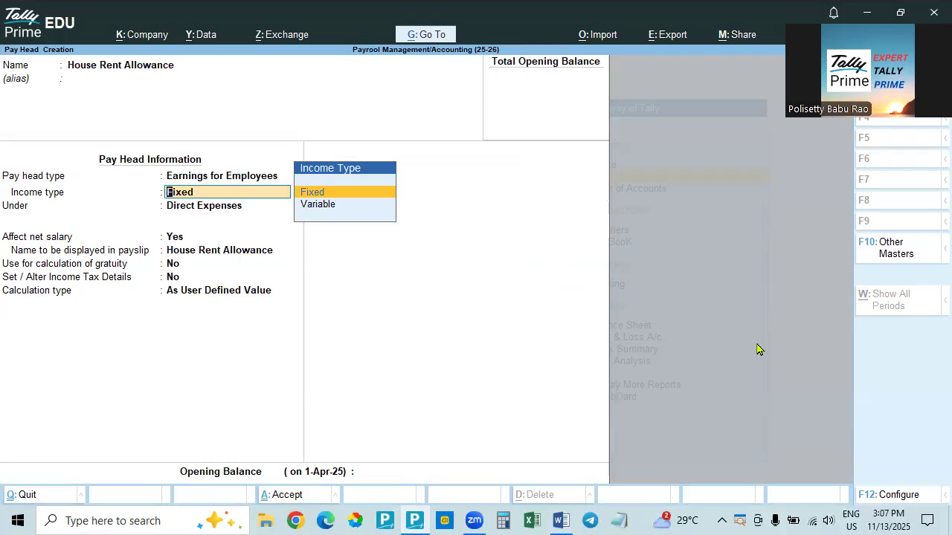
{"action": "key", "text": "Return"}
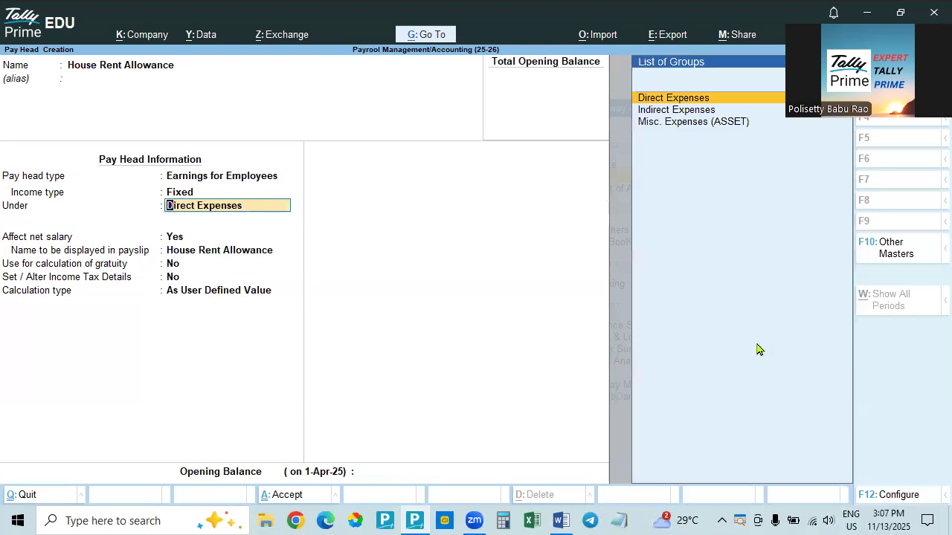
{"action": "key", "text": "Down"}
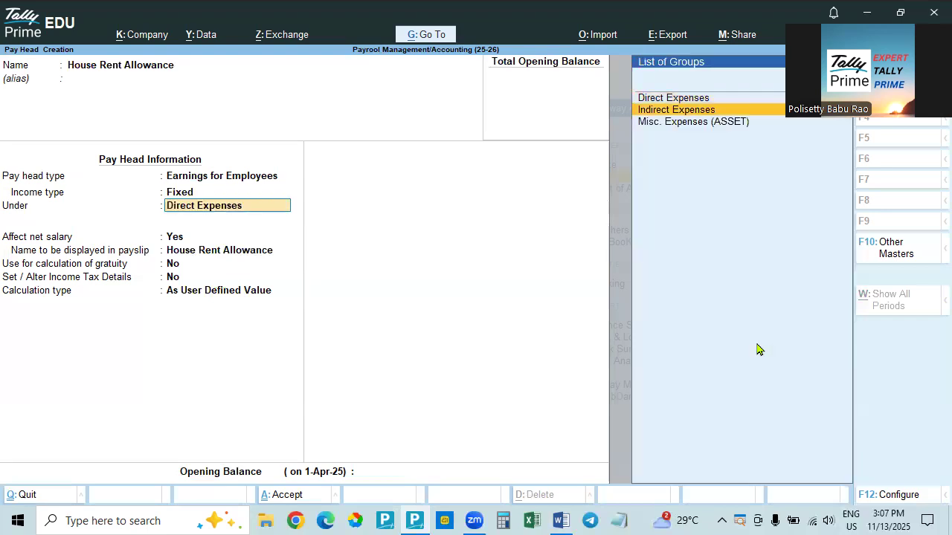
{"action": "key", "text": "Return"}
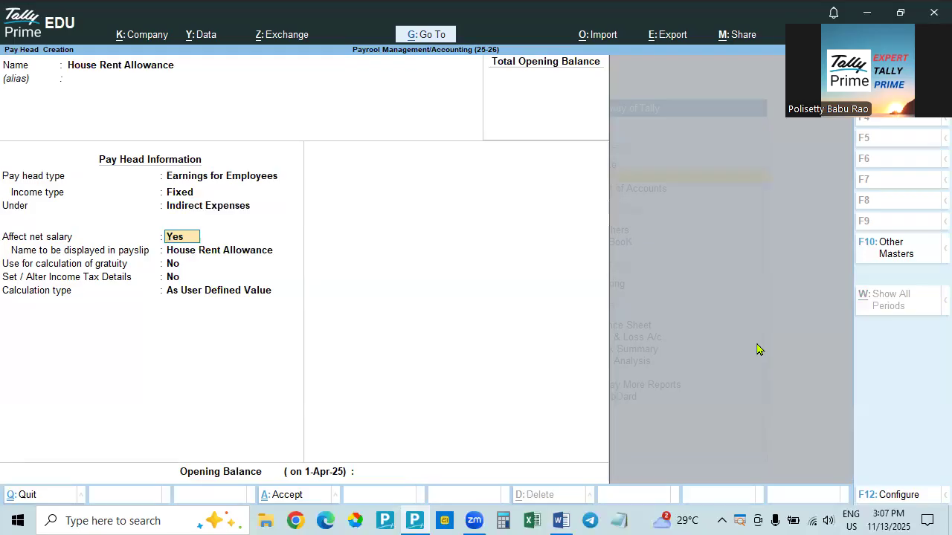
Keep it affecting net salary and out of gratuity, and set its income tax component to House Rent Allowance, On Projected Value.
{"action": "key", "text": "Return"}
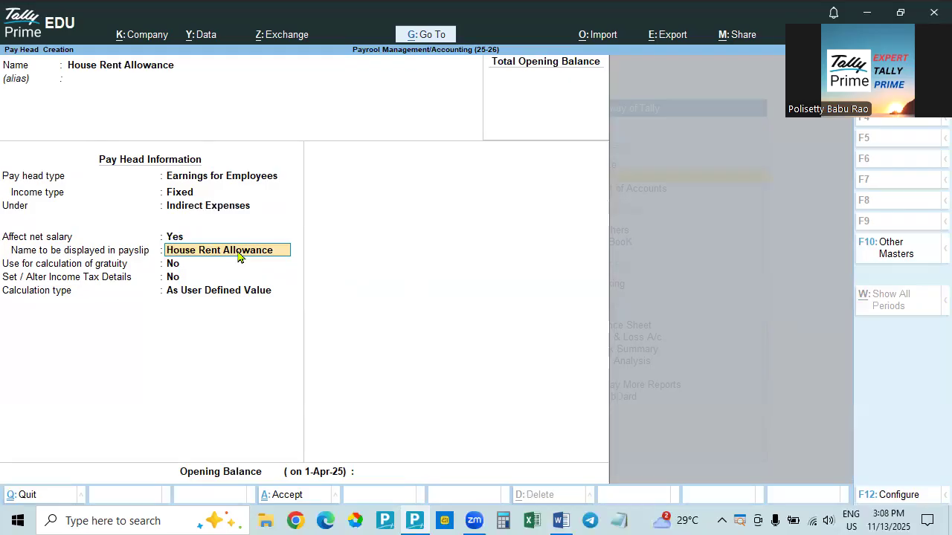
{"action": "key", "text": "Return"}
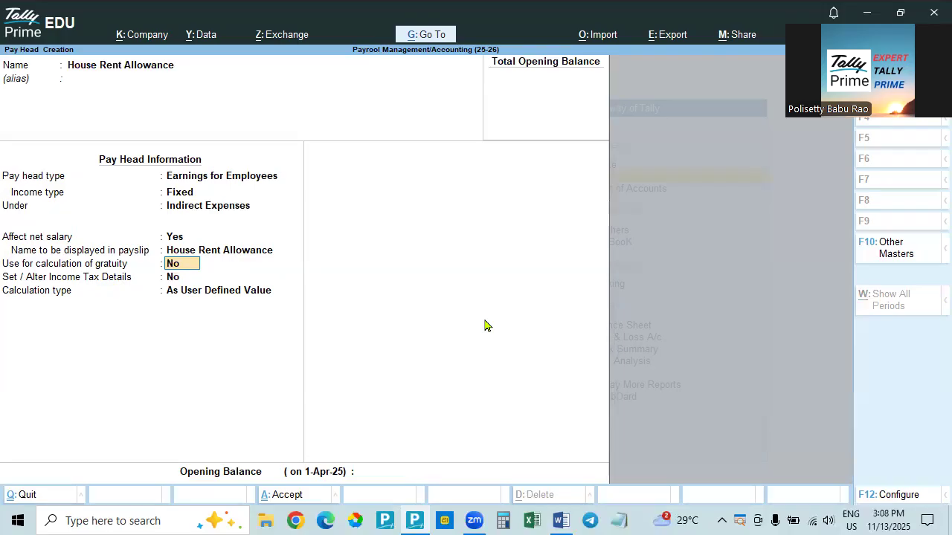
{"action": "key", "text": "Return"}
{"action": "type", "text": "y"}
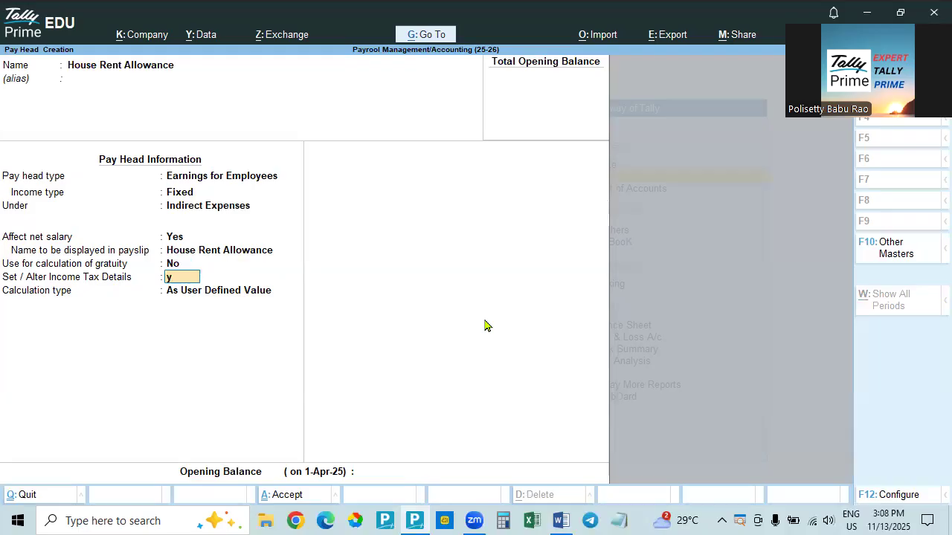
{"action": "key", "text": "Return"}
{"action": "type", "text": "Hou"}
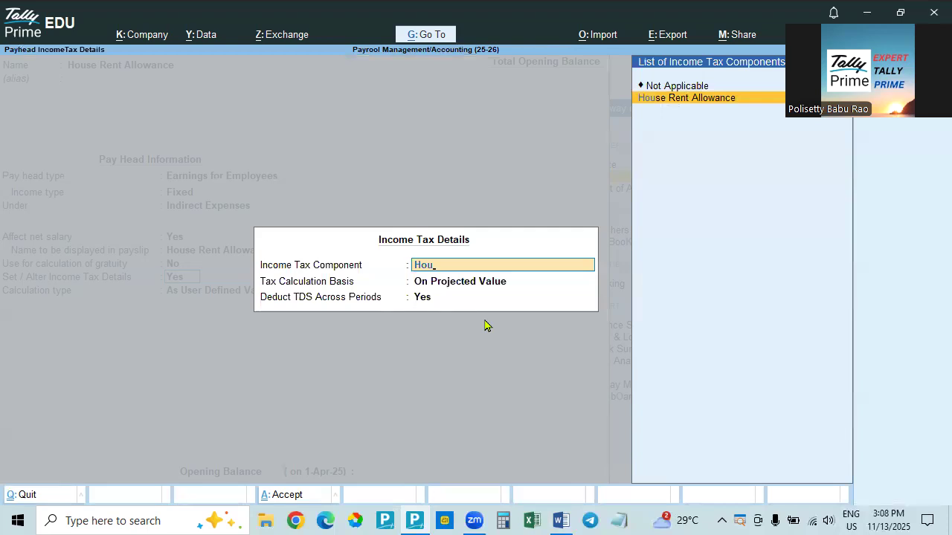
{"action": "key", "text": "Return"}
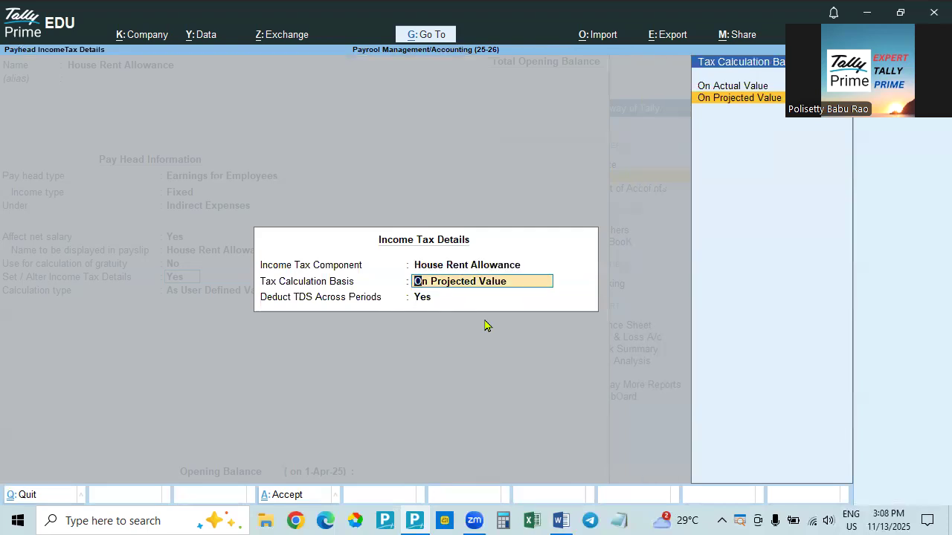
{"action": "key", "text": "Return"}
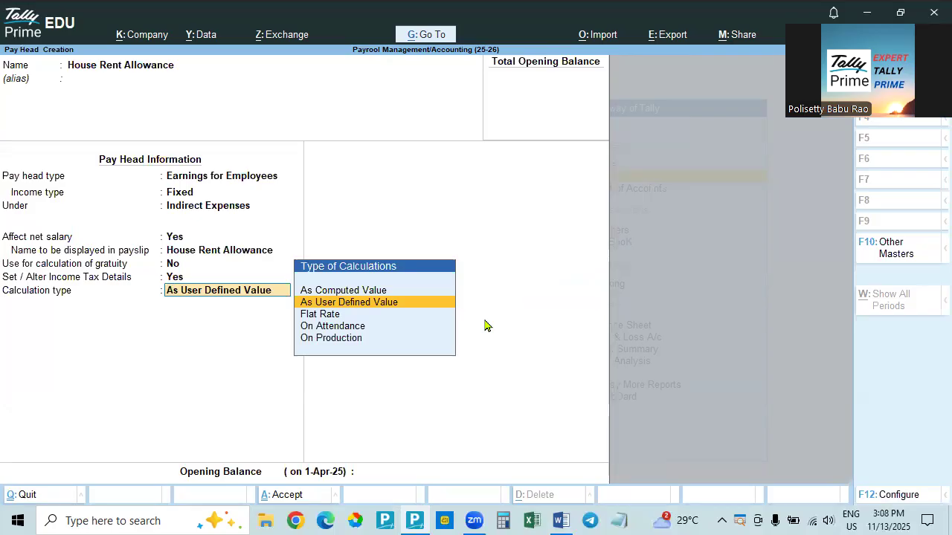
Set the House Rent Allowance calculation type to As Computed Value with a calculation period of Months.
{"action": "key", "text": "Up"}
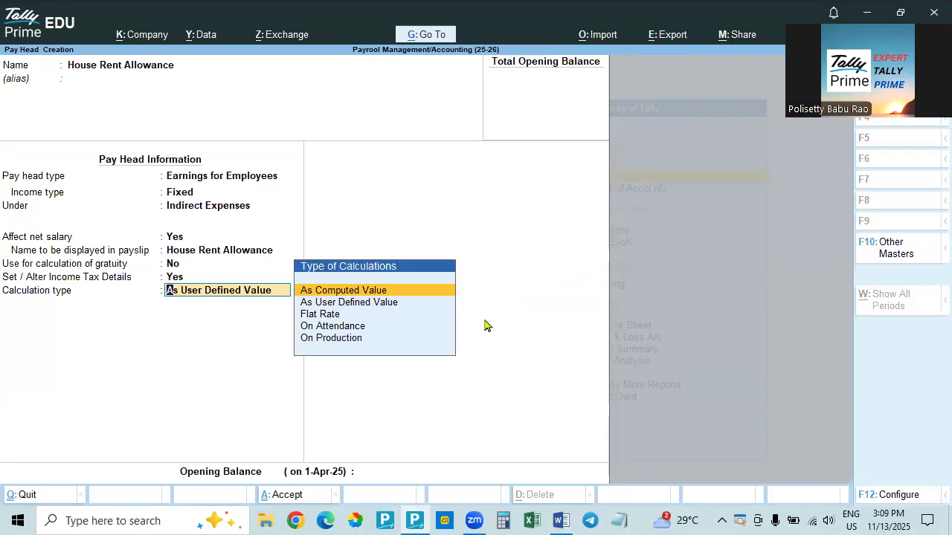
{"action": "key", "text": "Down"}
{"action": "key", "text": "Down"}
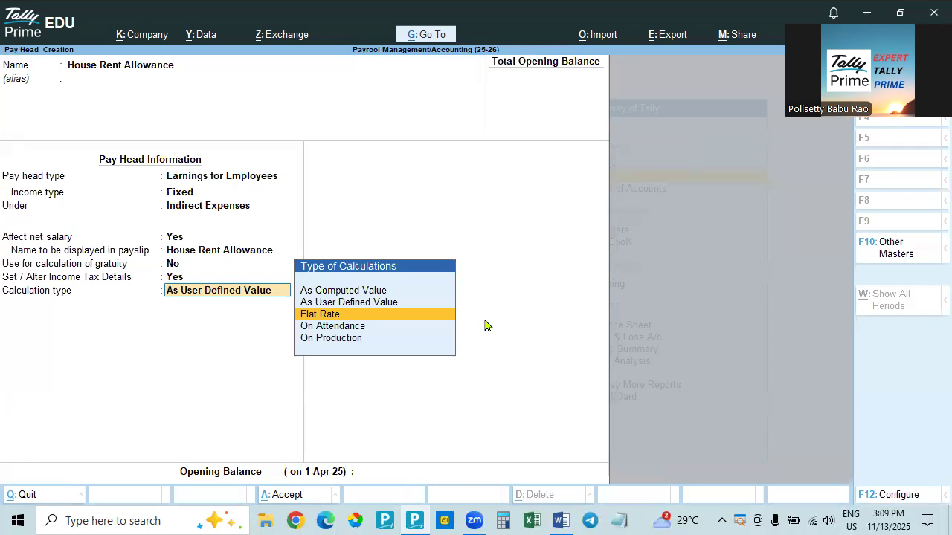
{"action": "key", "text": "Up"}
{"action": "key", "text": "Up"}
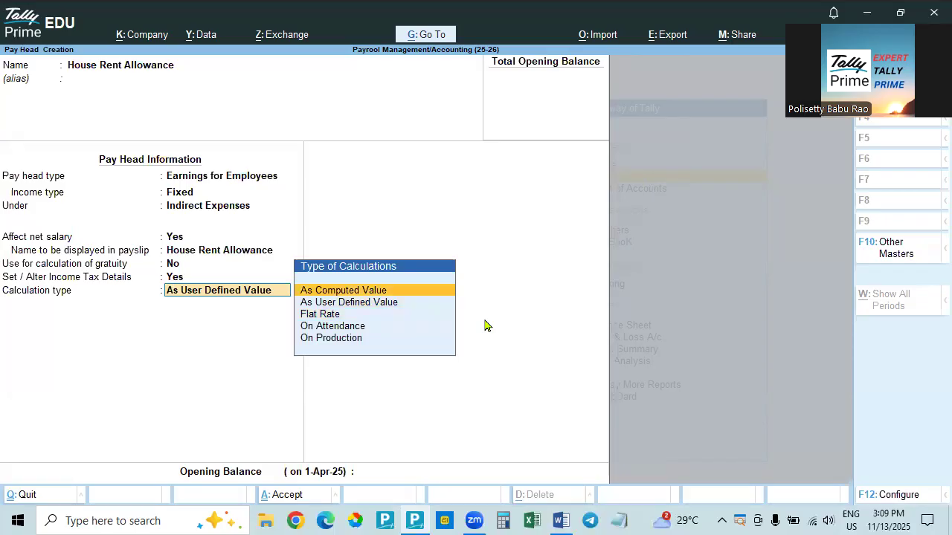
{"action": "key", "text": "Return"}
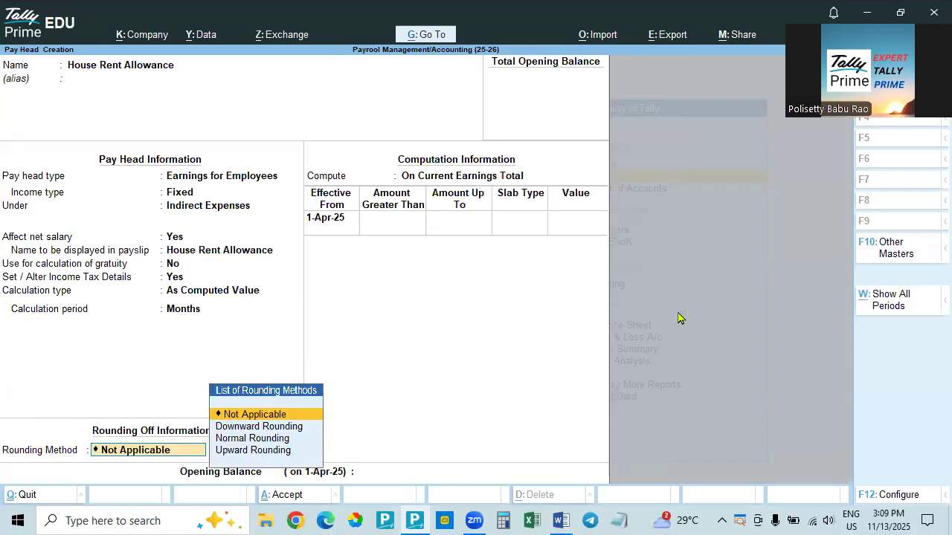
Set the House Rent Allowance rounding method to Normal Rounding with a limit of 1.
{"action": "key", "text": "Down"}
{"action": "key", "text": "Down"}
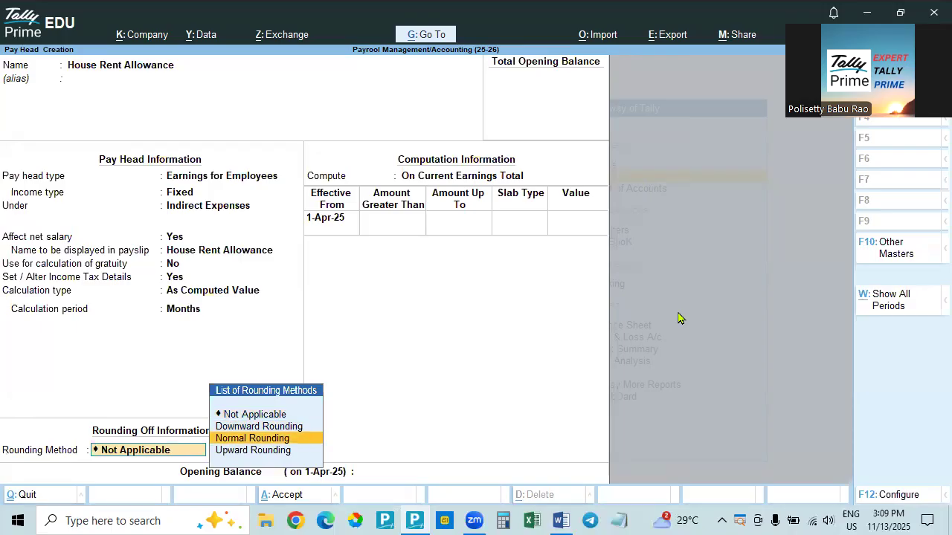
{"action": "key", "text": "Return"}
{"action": "type", "text": "1"}
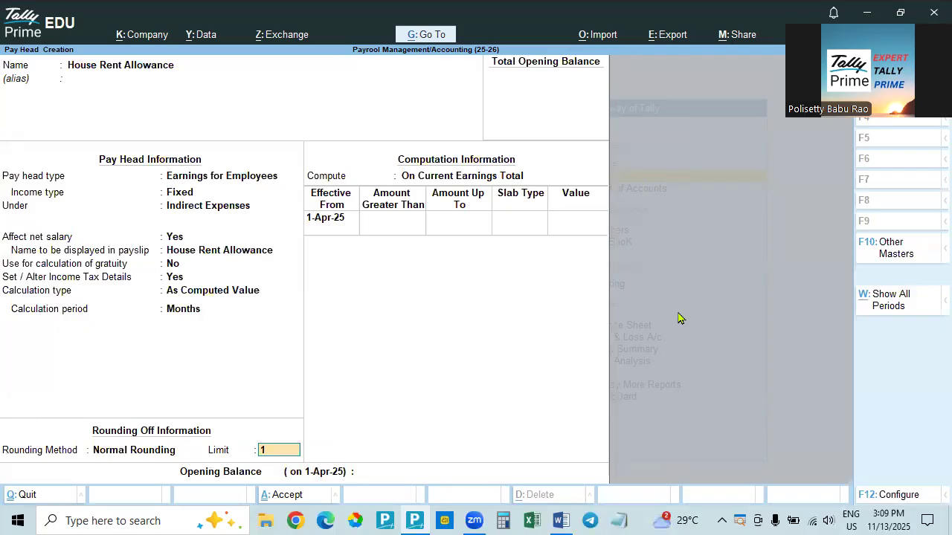
{"action": "key", "text": "Return"}
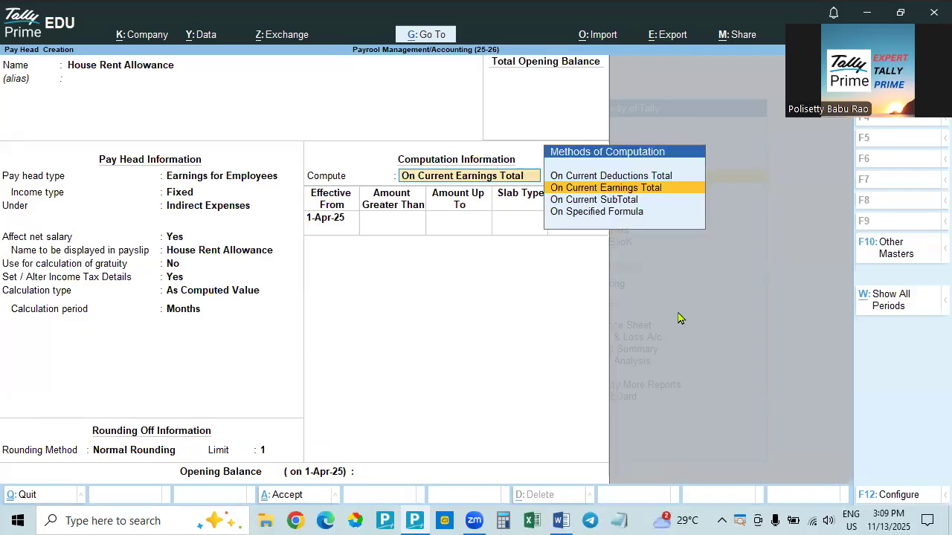
Compute House Rent Allowance On Specified Formula, adding the pay heads Basic Pay and Dearness Allowance.
{"action": "key", "text": "Down"}
{"action": "key", "text": "Down"}
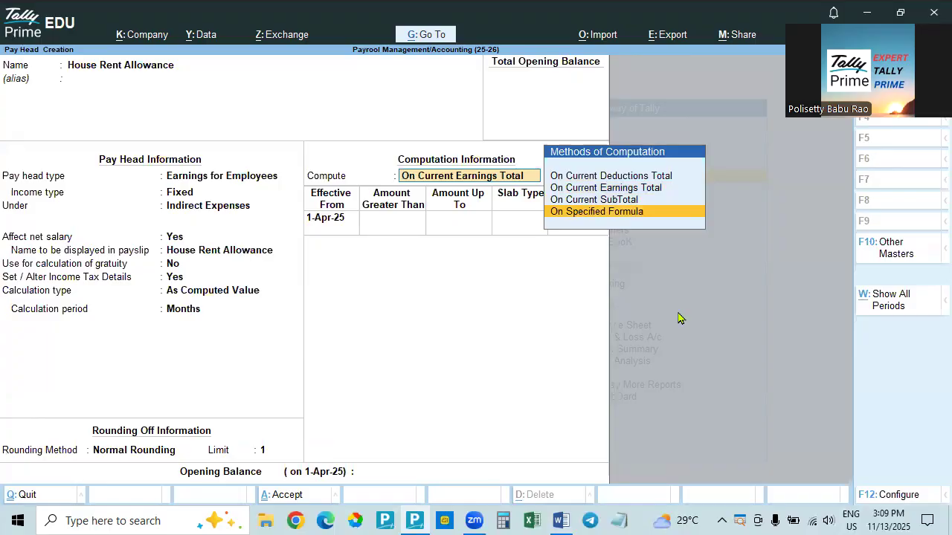
{"action": "key", "text": "Return"}
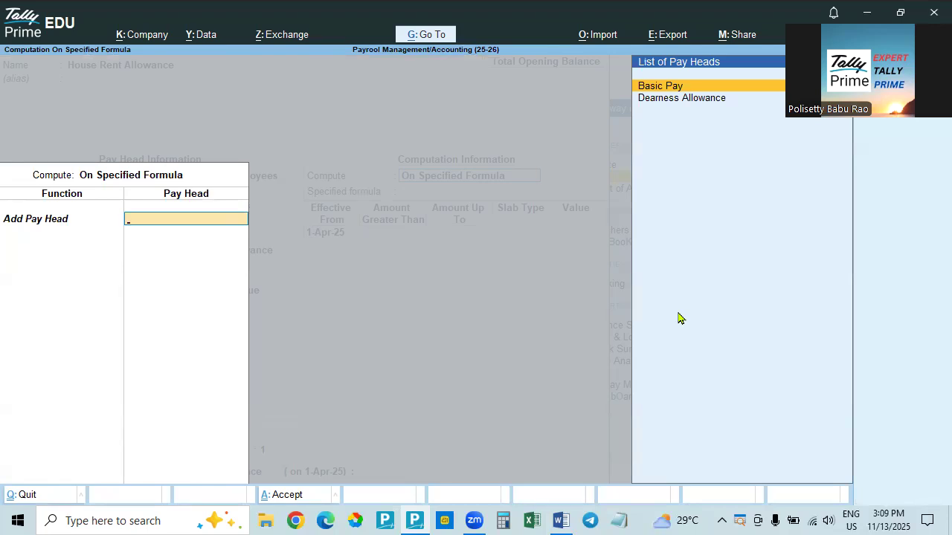
{"action": "key", "text": "Return"}
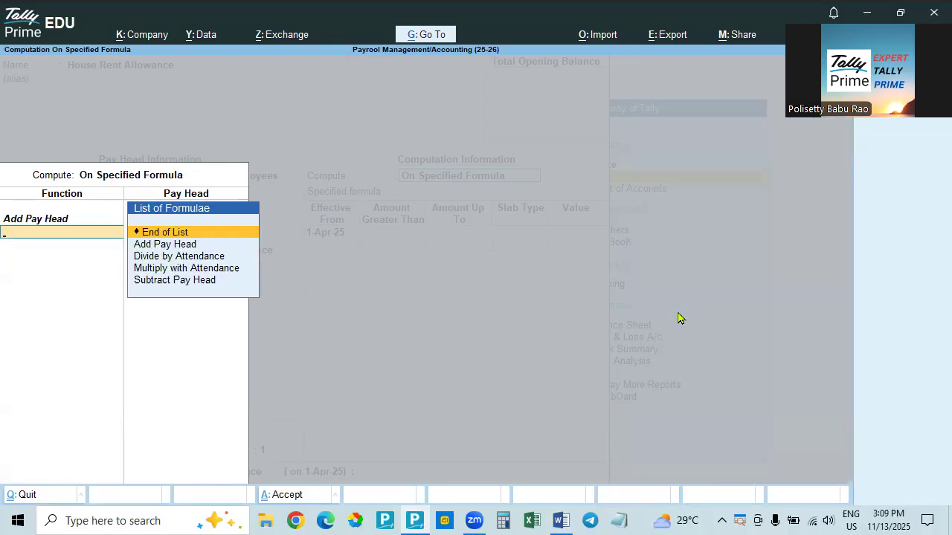
{"action": "key", "text": "Down"}
{"action": "key", "text": "Return"}
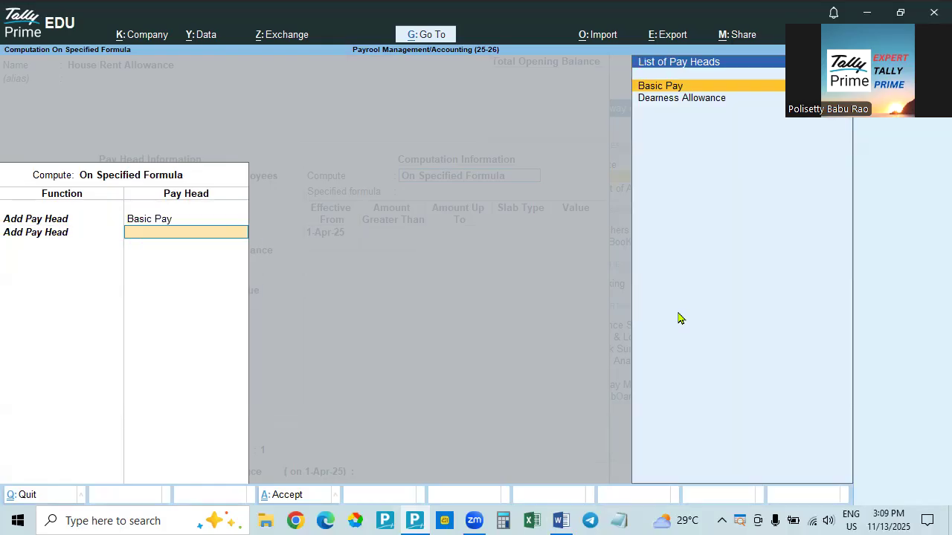
{"action": "key", "text": "Down"}
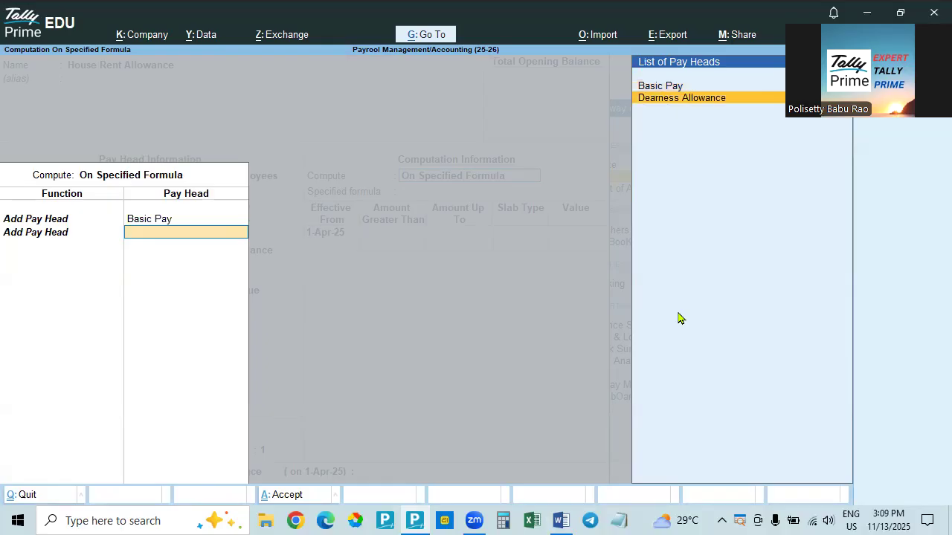
{"action": "key", "text": "Return"}
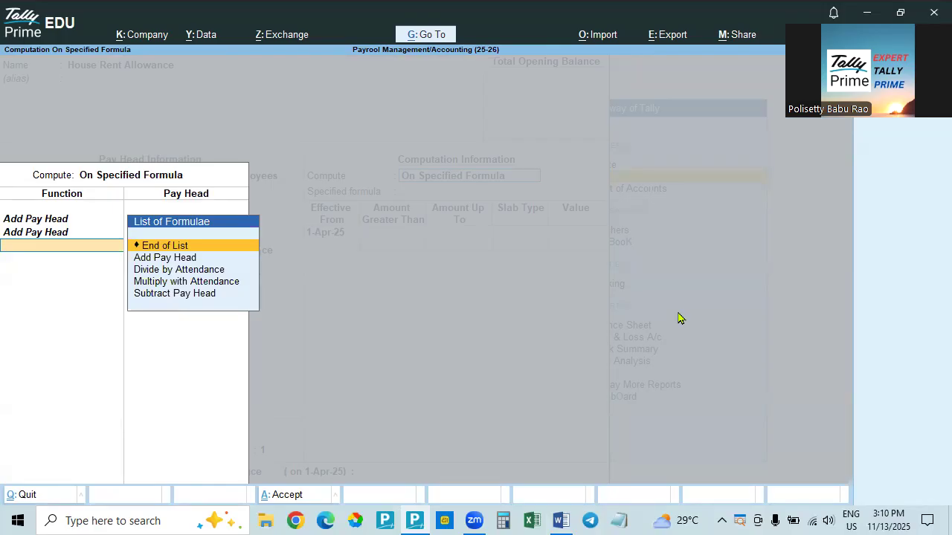
{"action": "key", "text": "Return"}
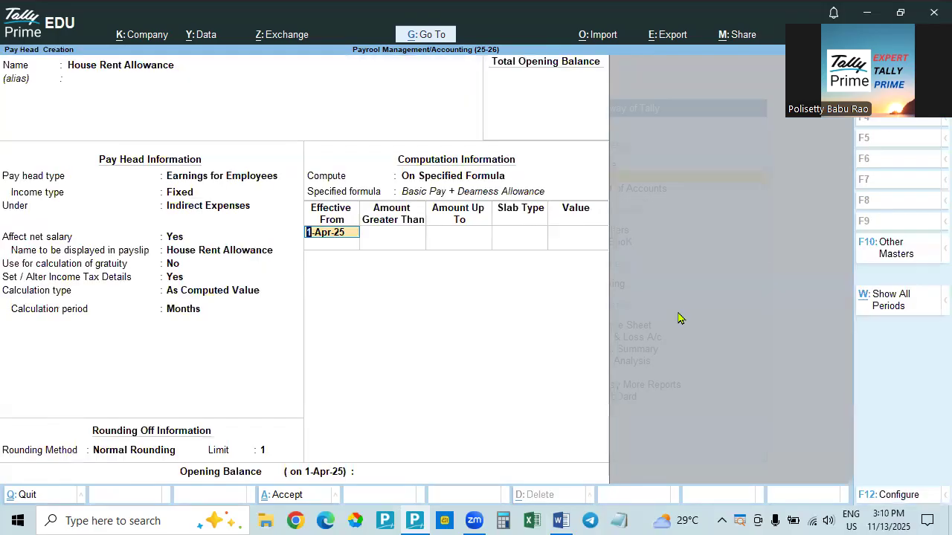
Start a Percentage slab for House Rent Allowance effective from 1-Apr-25, with no upper amount limit.
{"action": "key", "text": "Return"}
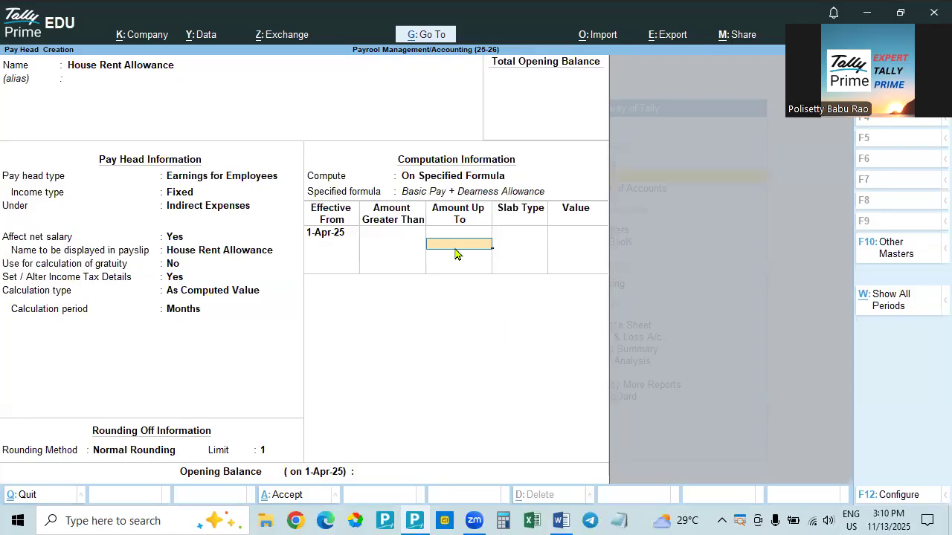
{"action": "key", "text": "Return"}
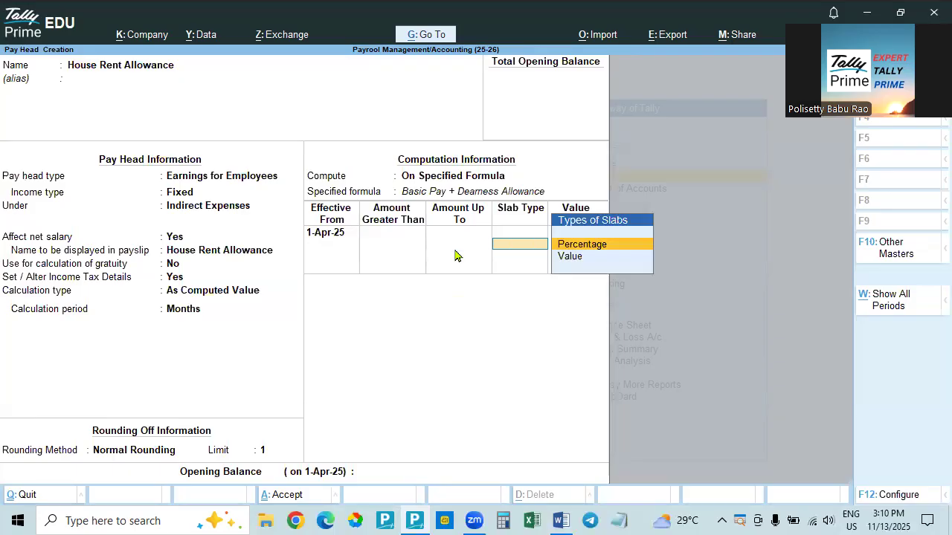
{"action": "key", "text": "Down"}
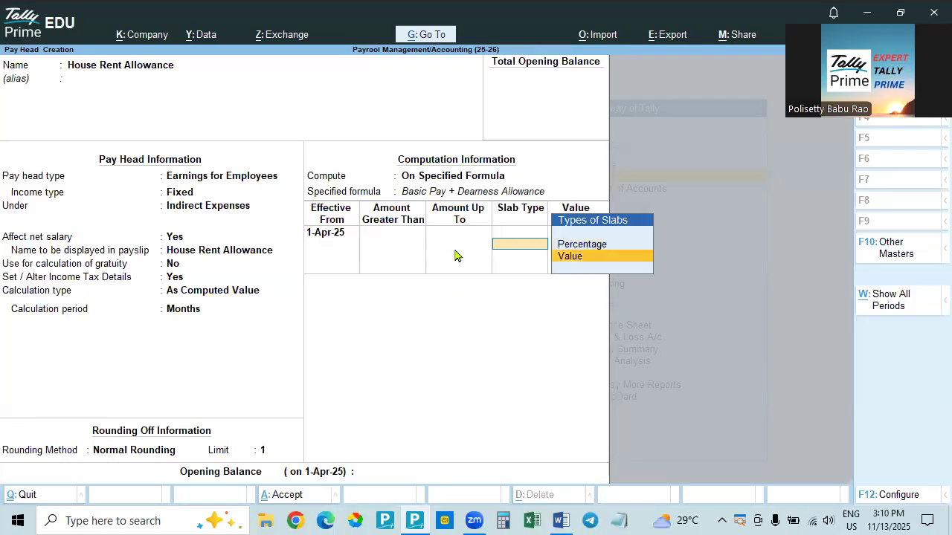
{"action": "key", "text": "Up"}
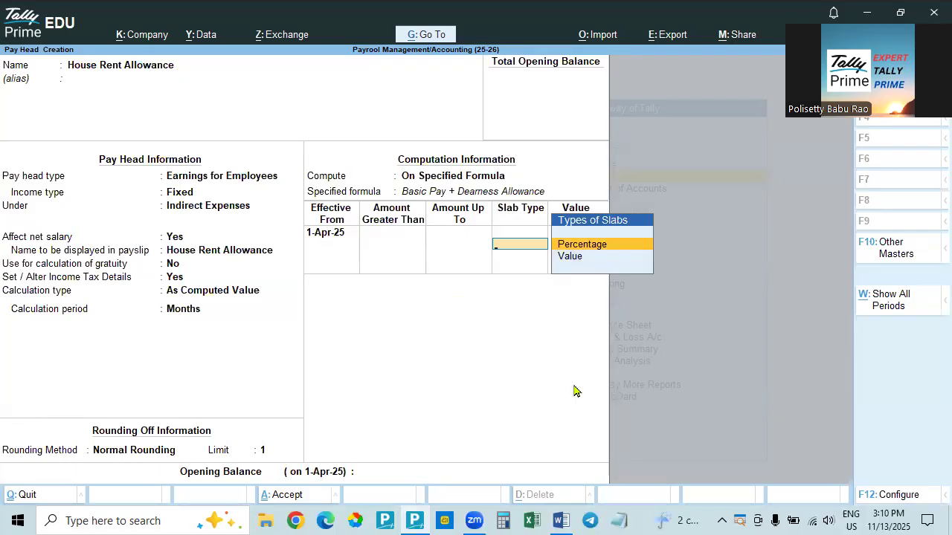
{"action": "key", "text": "Return"}
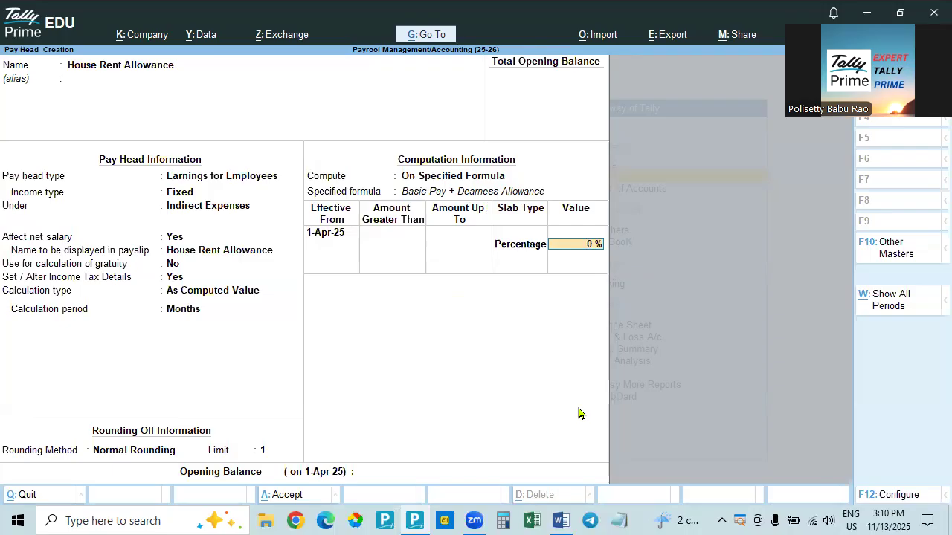
Switch to the PAYROLL MANAGEMENT document in Word and check the House Rent Allowance rate in the employees' pay structure table.
{"action": "key", "text": "alt+Tab"}
{"action": "scroll", "coordinate": [558, 454], "scroll_direction": "down", "scroll_amount": 10}
{"action": "scroll", "coordinate": [559, 465], "scroll_direction": "down", "scroll_amount": 3}
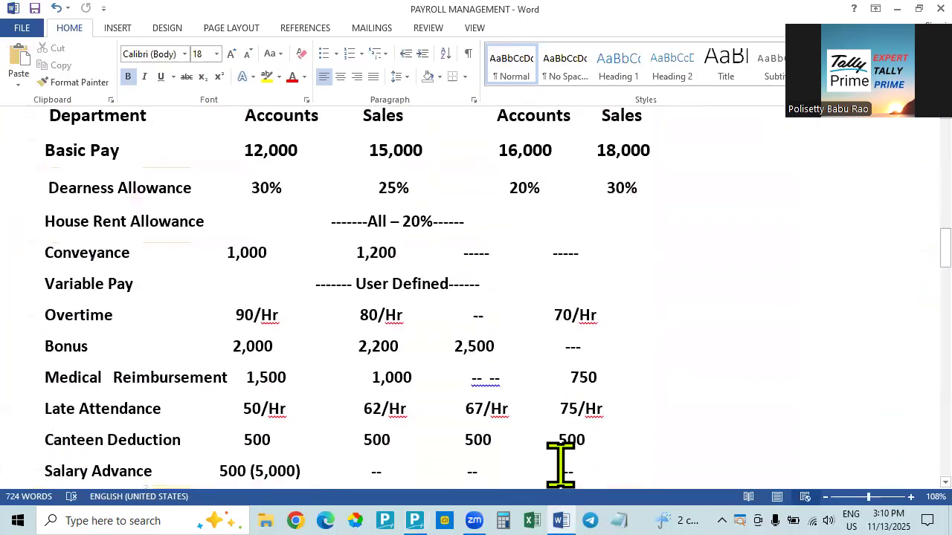
{"action": "scroll", "coordinate": [38, 282], "scroll_direction": "up", "scroll_amount": 3}
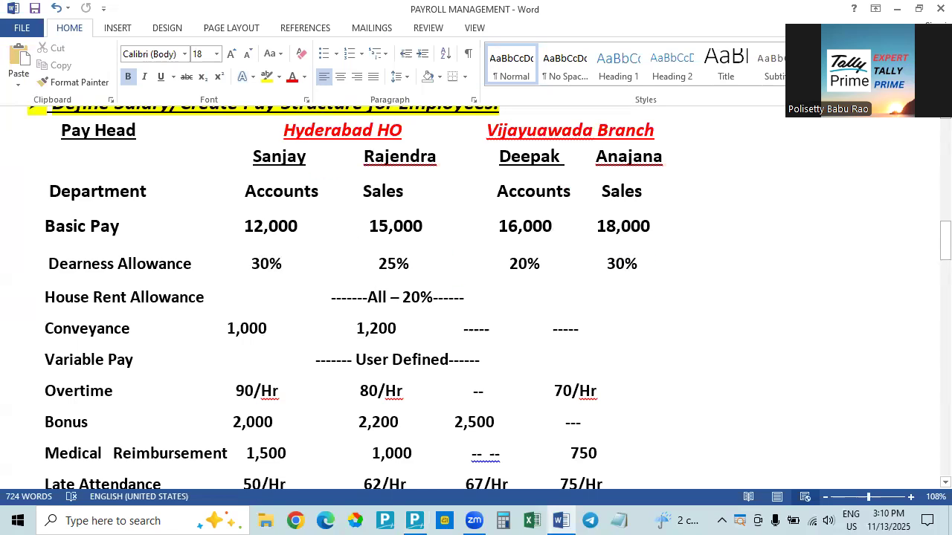
{"action": "scroll", "coordinate": [476, 298], "scroll_direction": "up", "scroll_amount": 1}
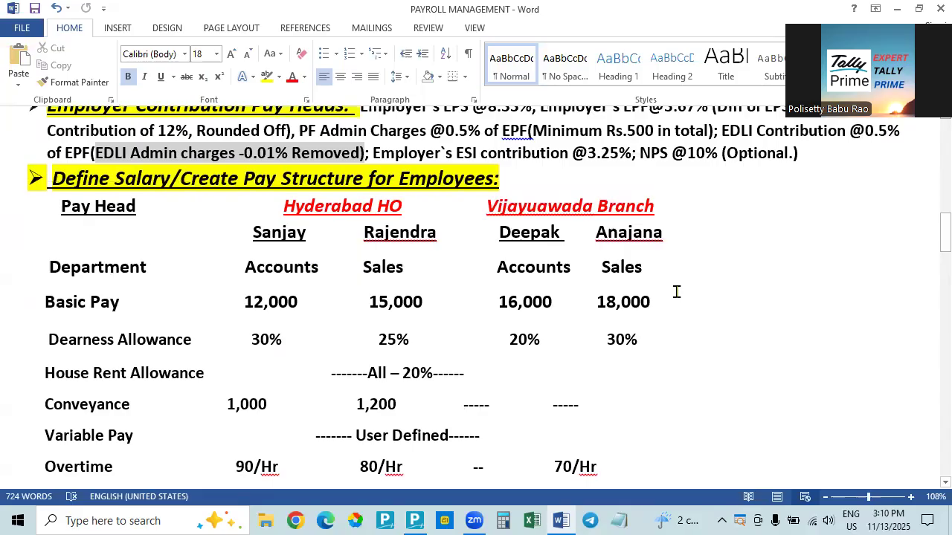
Review the House Rent Allowance percentage for all employees in the Word pay structure table and return to the TallyPrime slab entry.
{"action": "scroll", "coordinate": [673, 293], "scroll_direction": "down", "scroll_amount": 2}
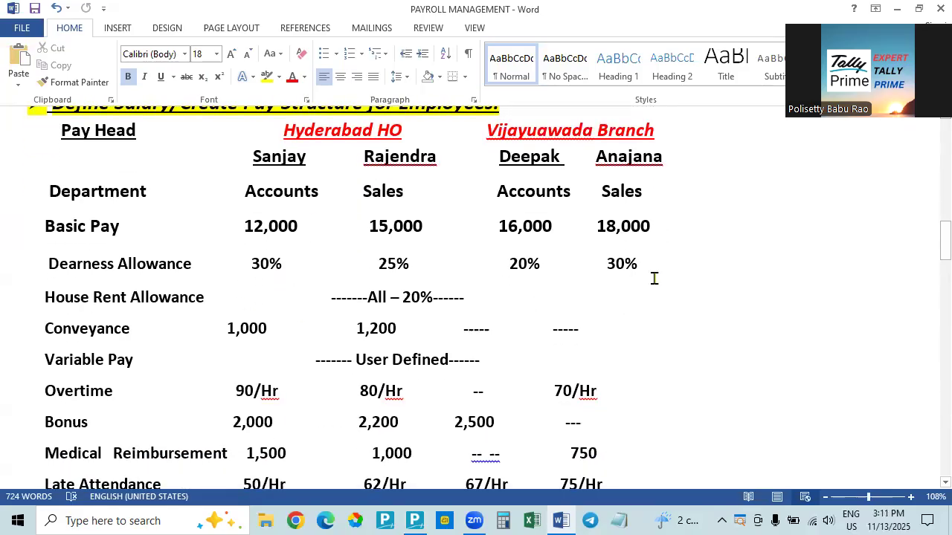
{"action": "key", "text": "alt+Tab"}
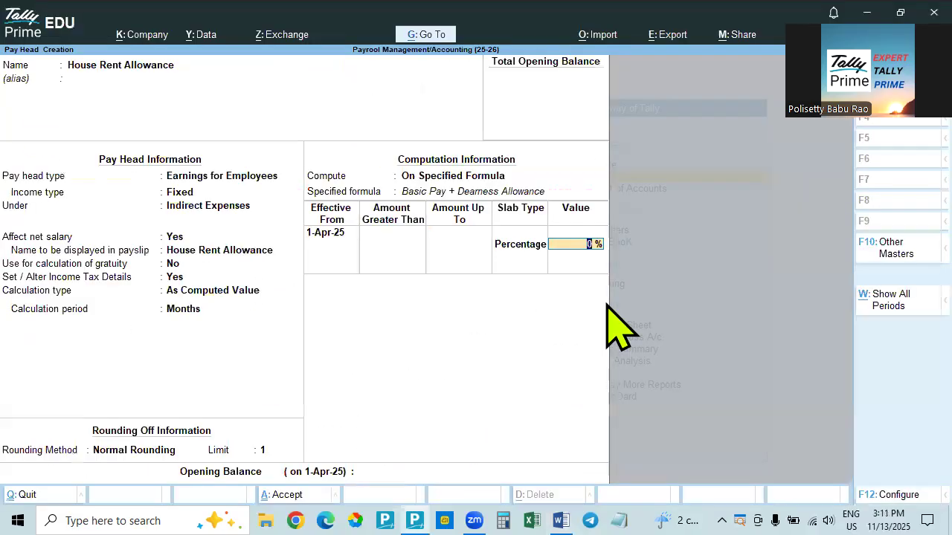
{"action": "key", "text": "alt+Tab"}
{"action": "key", "text": "alt+Tab"}
{"action": "key", "text": "alt+Tab"}
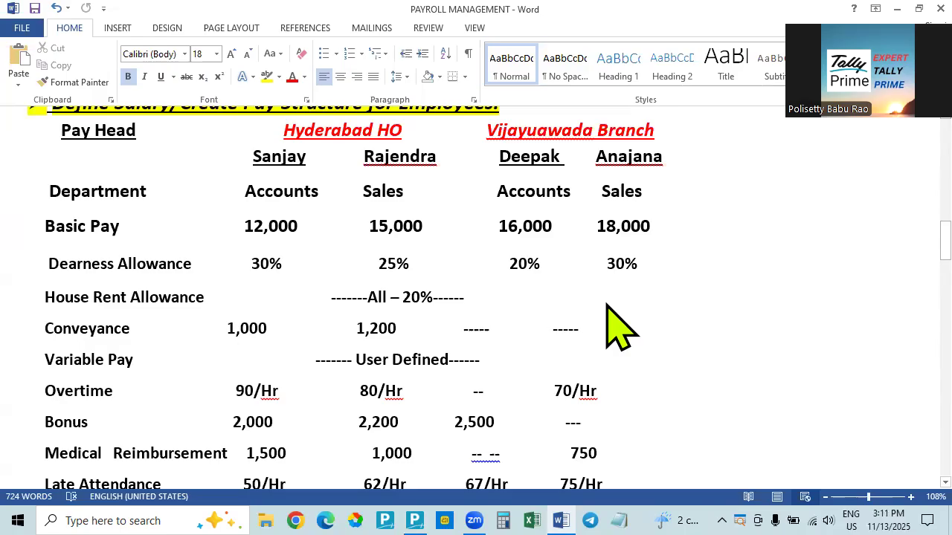
{"action": "key", "text": "alt+Tab"}
{"action": "key", "text": "alt+Tab"}
{"action": "key", "text": "alt+Tab"}
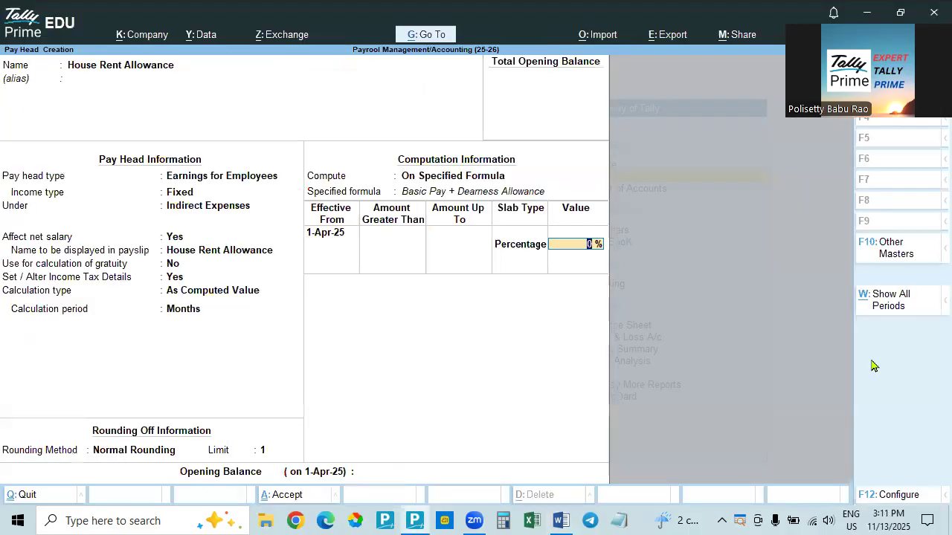
Set the House Rent Allowance slab value to 20% and save the pay head.
{"action": "type", "text": "20"}
{"action": "key", "text": "Return"}
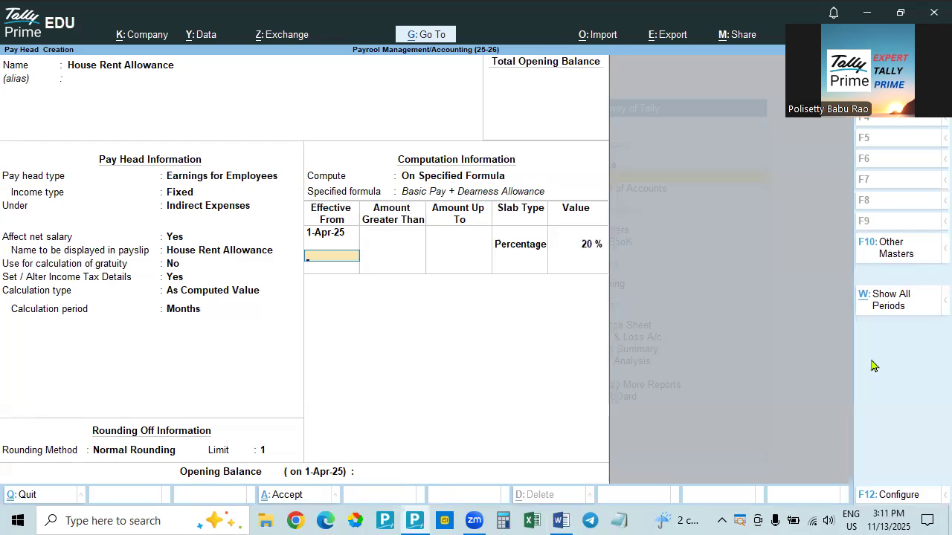
{"action": "key", "text": "Return"}
{"action": "key", "text": "Return"}
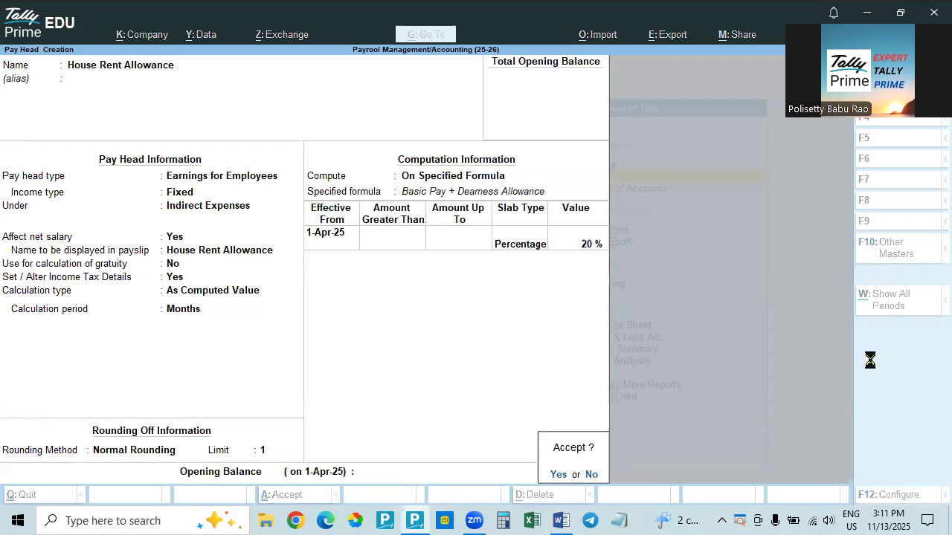
Check the earnings pay heads list in the Word document and name the next TallyPrime pay head Conveyance.
{"action": "key", "text": "alt+Tab"}
{"action": "scroll", "coordinate": [867, 357], "scroll_direction": "up", "scroll_amount": 10}
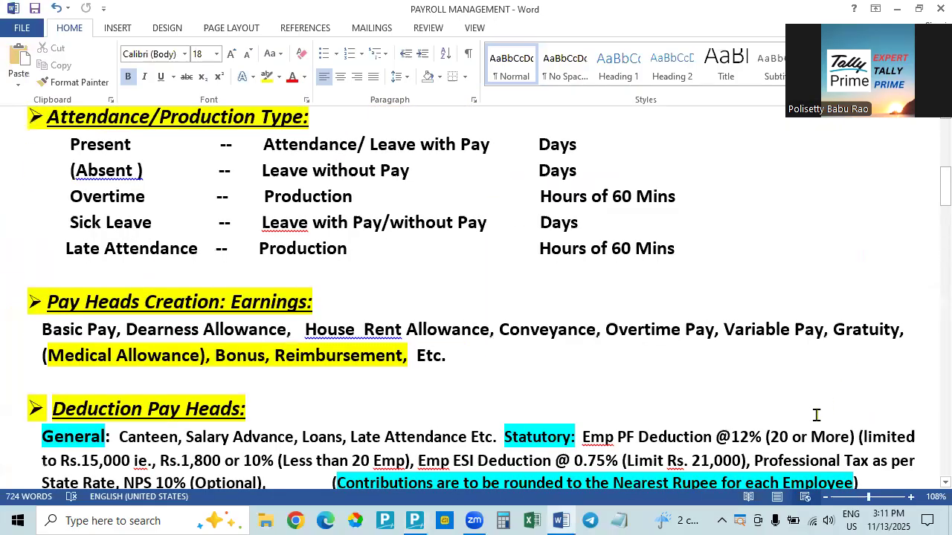
{"action": "scroll", "coordinate": [406, 360], "scroll_direction": "up", "scroll_amount": 1}
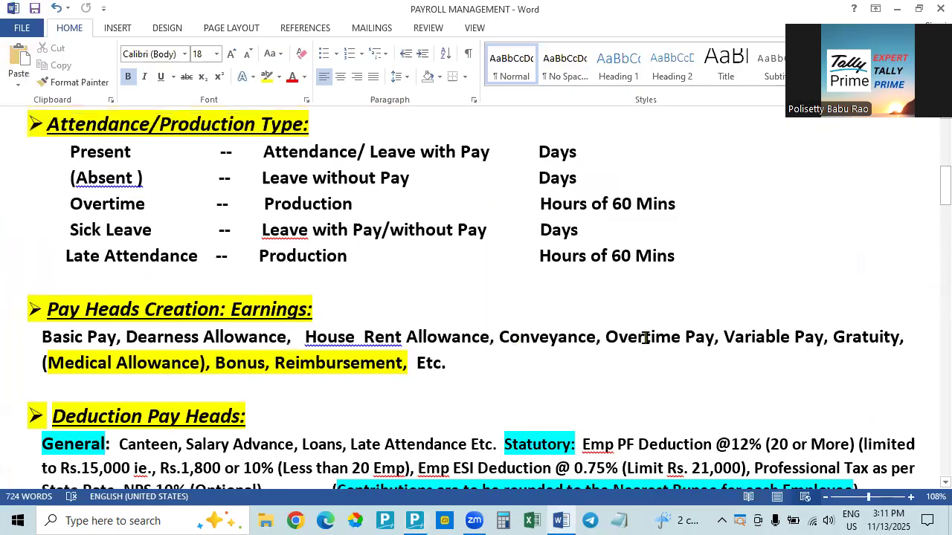
{"action": "key", "text": "alt+Tab"}
{"action": "type", "text": "Conveyance"}
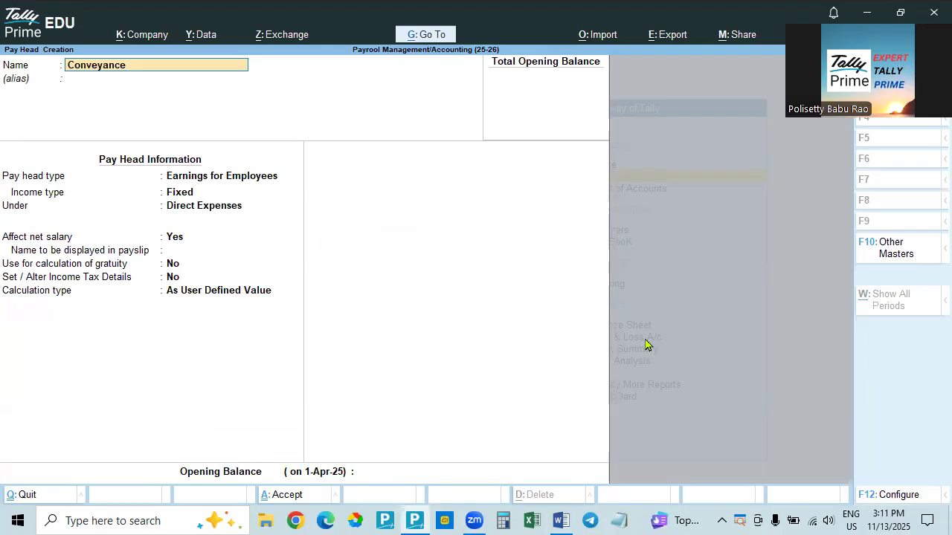
Define Conveyance as Earnings for Employees with a Fixed income type, grouped under Indirect Expenses.
{"action": "key", "text": "Return"}
{"action": "key", "text": "Return"}
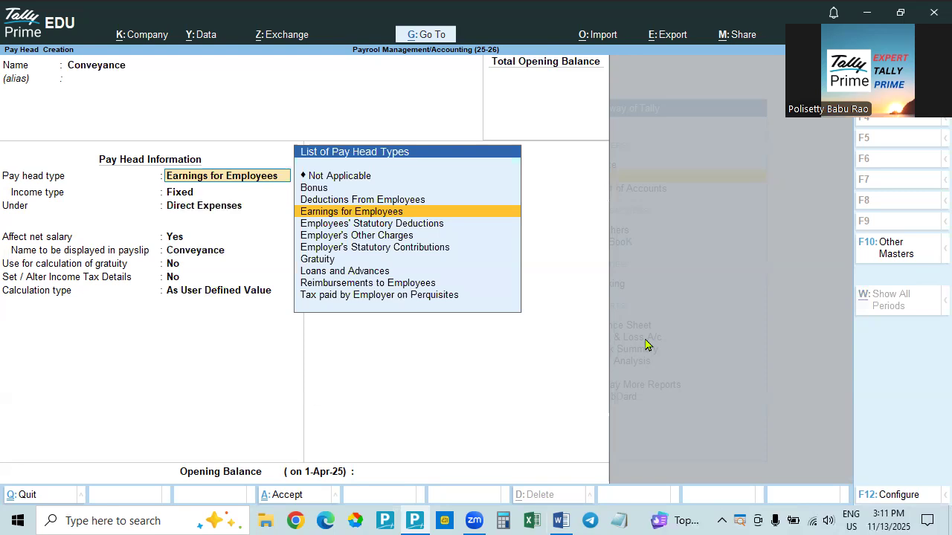
{"action": "key", "text": "Return"}
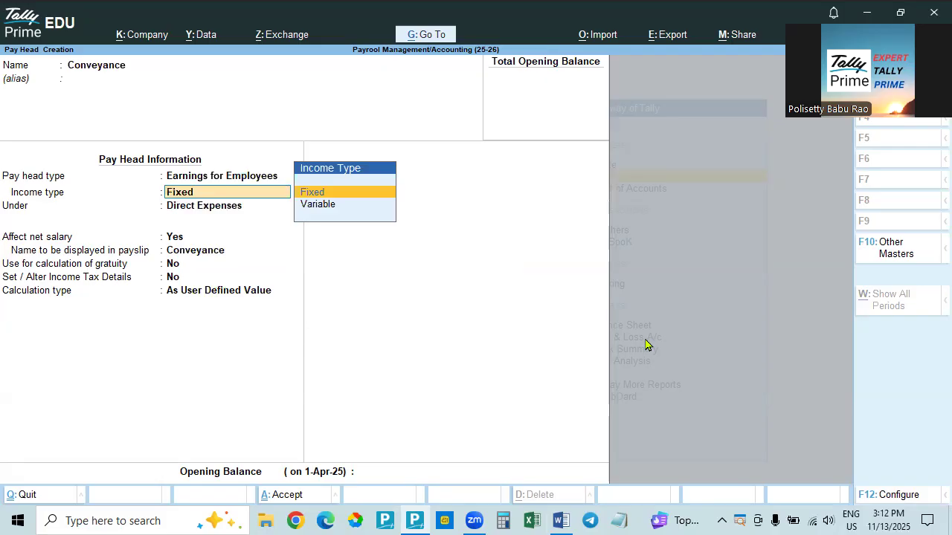
{"action": "key", "text": "Return"}
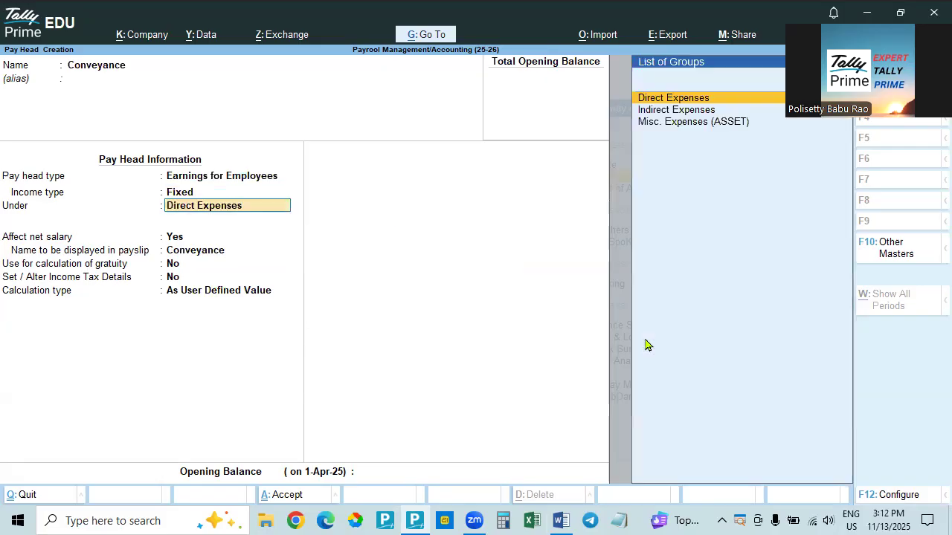
{"action": "key", "text": "Down"}
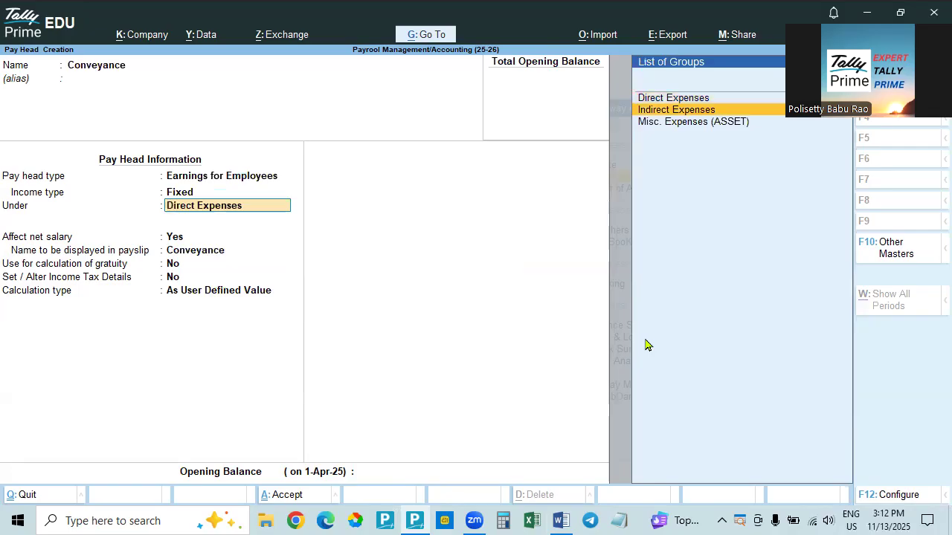
{"action": "key", "text": "Return"}
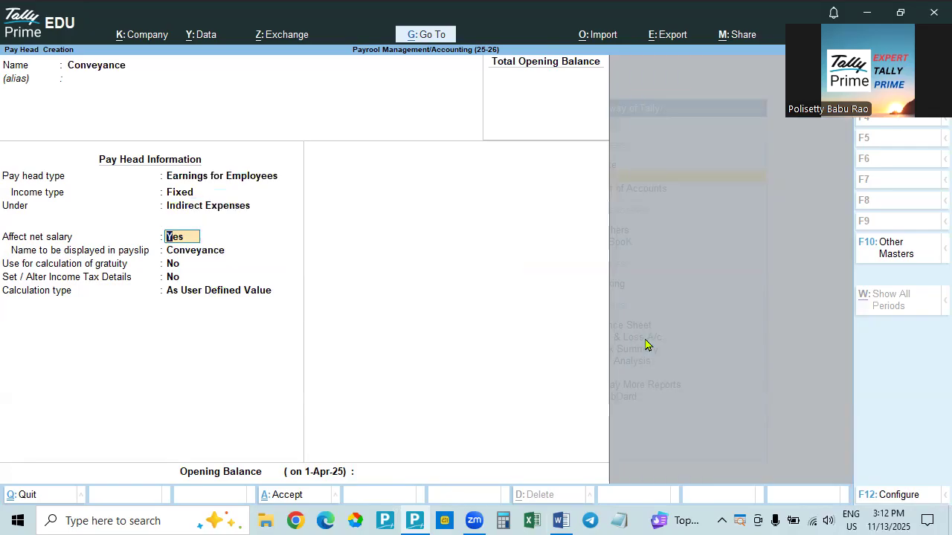
Keep Conveyance affecting net salary under its own payslip name, exclude it from gratuity, and open its income tax details.
{"action": "key", "text": "Return"}
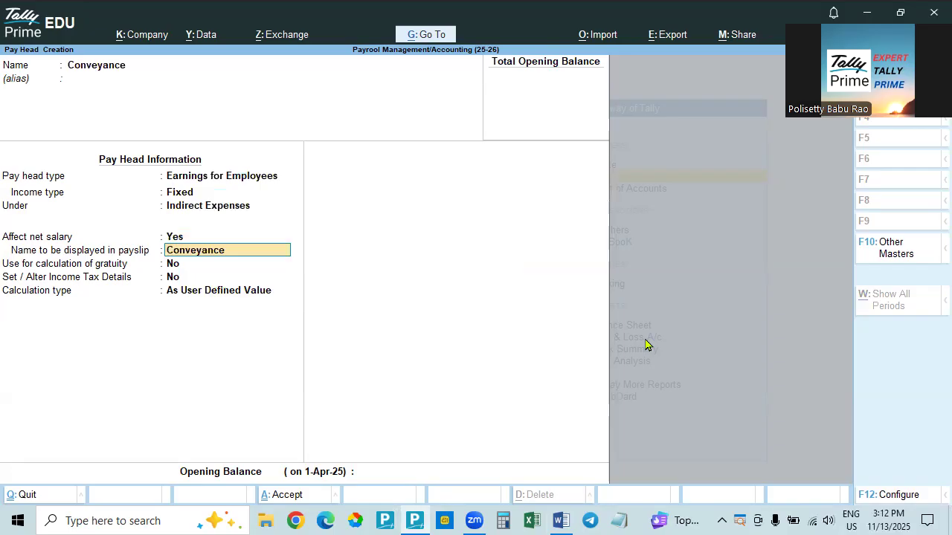
{"action": "key", "text": "Return"}
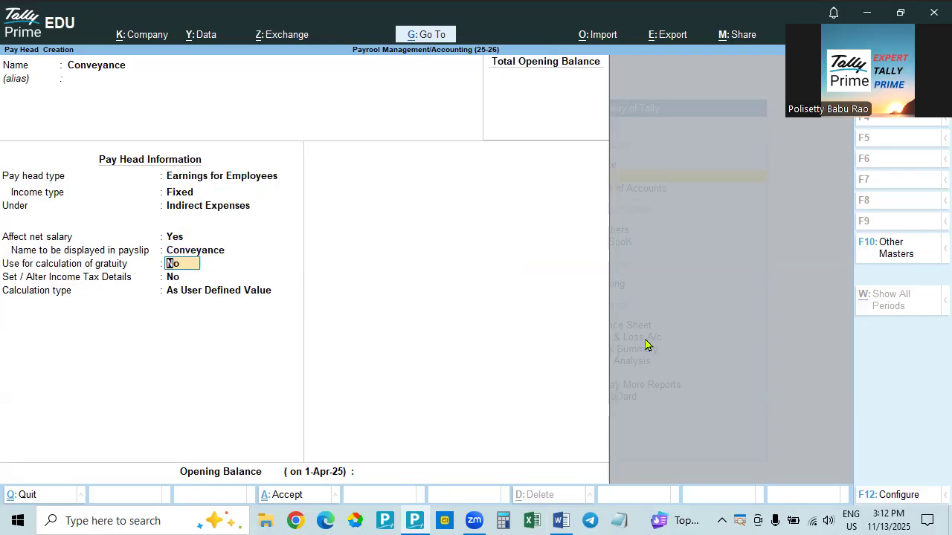
{"action": "key", "text": "Return"}
{"action": "type", "text": "y"}
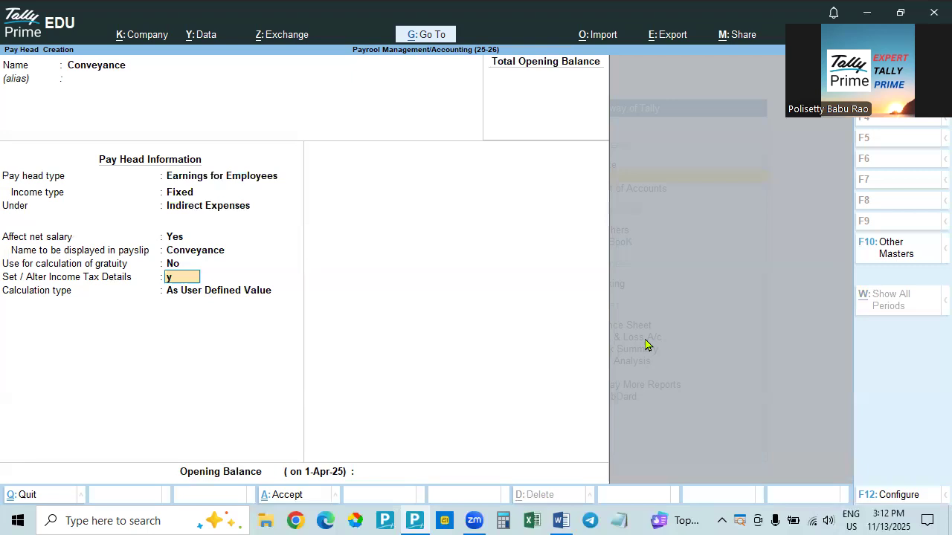
{"action": "key", "text": "Return"}
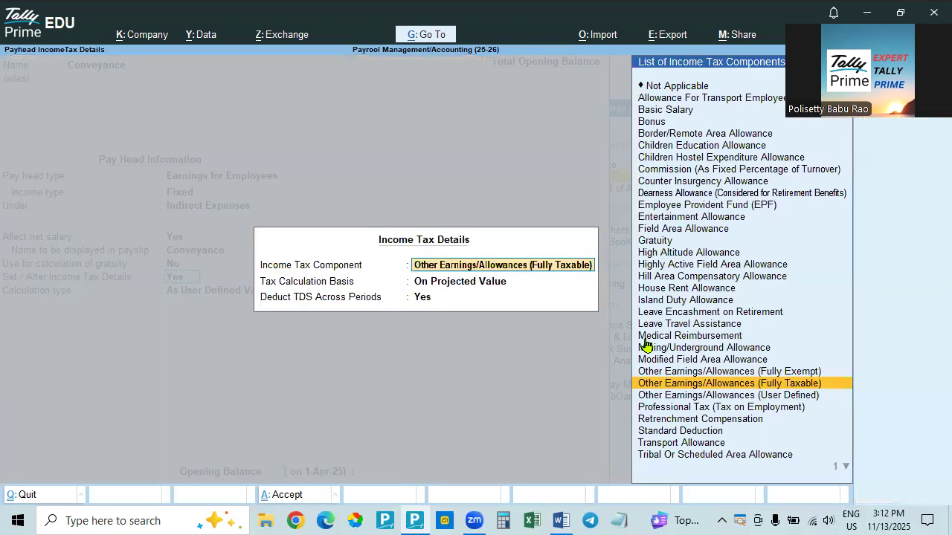
{"action": "type", "text": "Tr"}
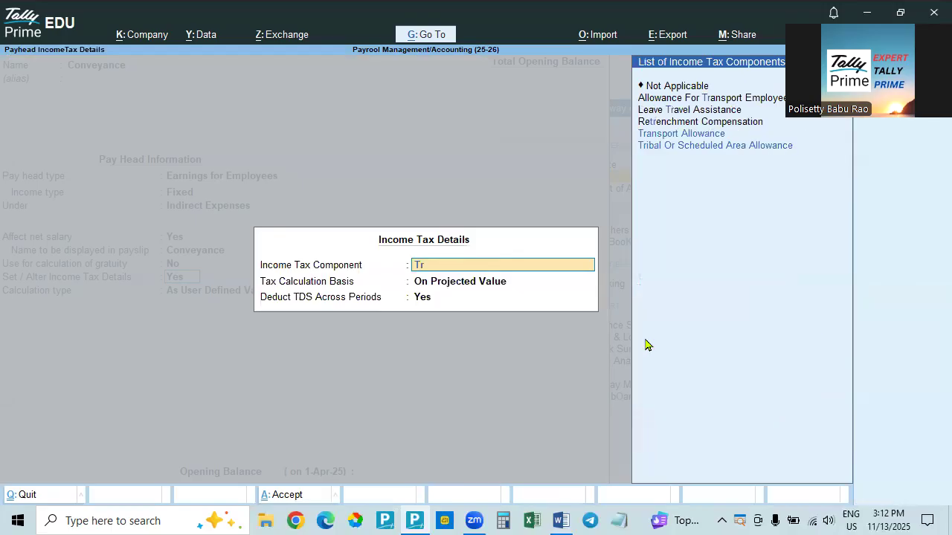
{"action": "key", "text": "BackSpace"}
{"action": "key", "text": "BackSpace"}
{"action": "type", "text": "C"}
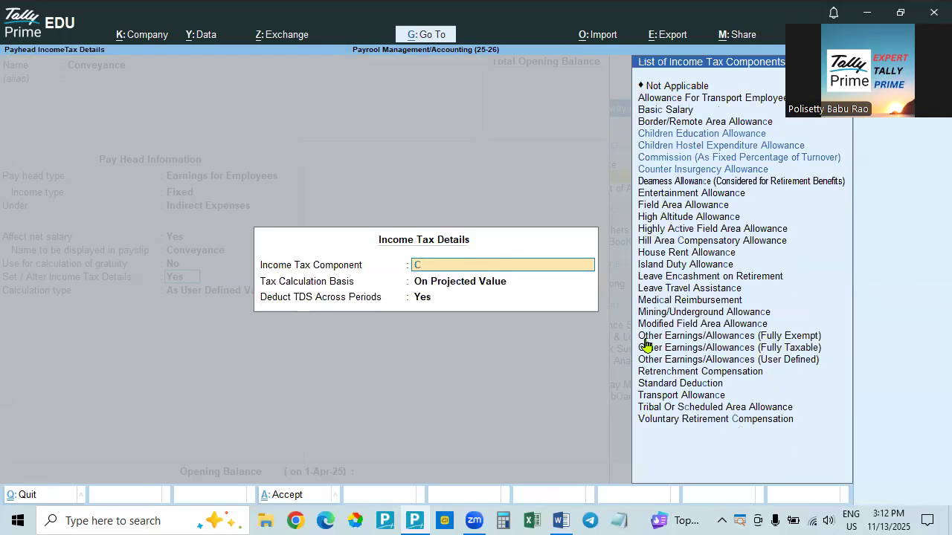
{"action": "type", "text": "s"}
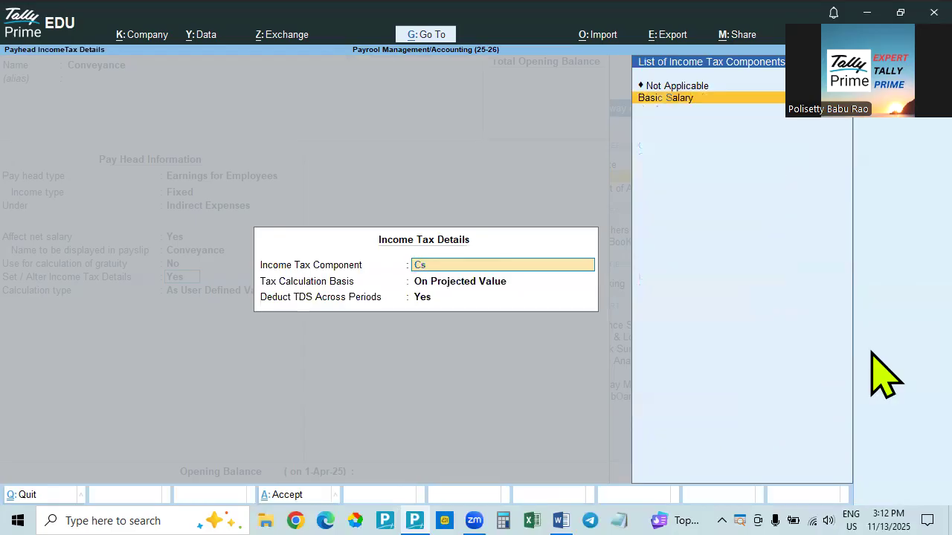
{"action": "key", "text": "BackSpace"}
{"action": "key", "text": "BackSpace"}
Set the income tax component to Transport Allowance, calculated On Projected Value with TDS deducted across periods.
{"action": "type", "text": "Tr"}
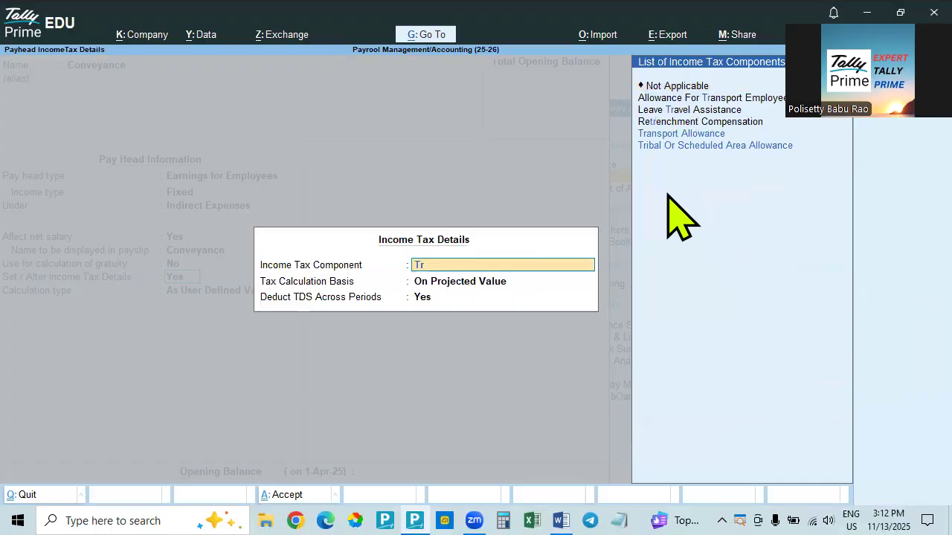
{"action": "left_click", "coordinate": [665, 137]}
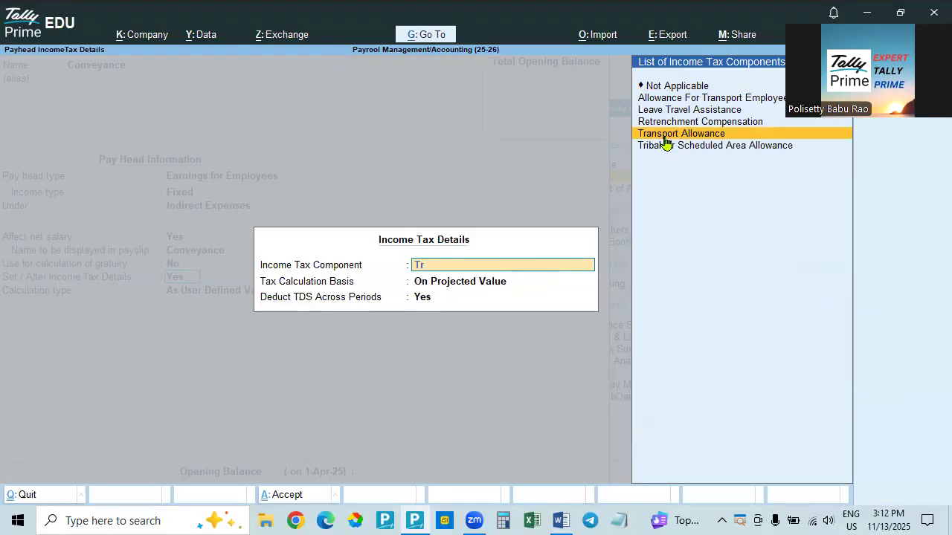
{"action": "left_click", "coordinate": [665, 138]}
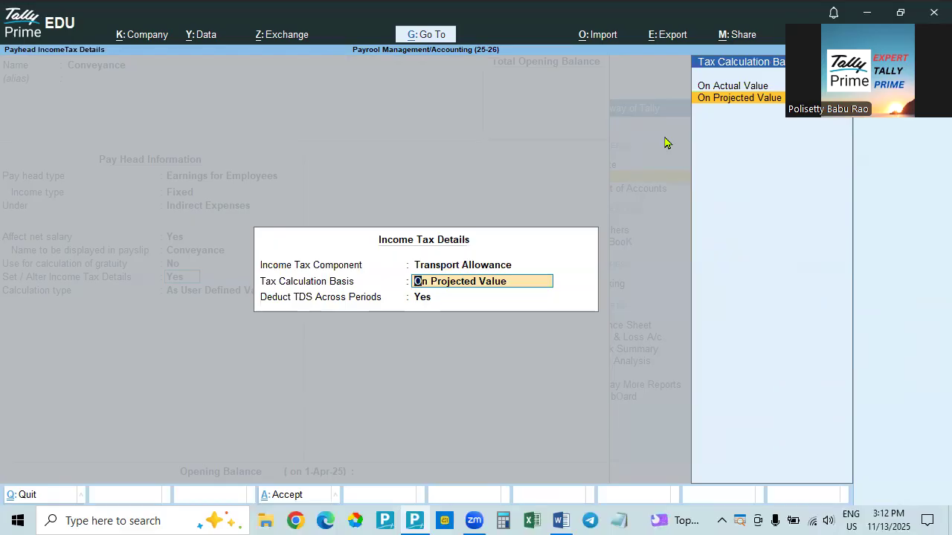
{"action": "key", "text": "Return"}
{"action": "key", "text": "Return"}
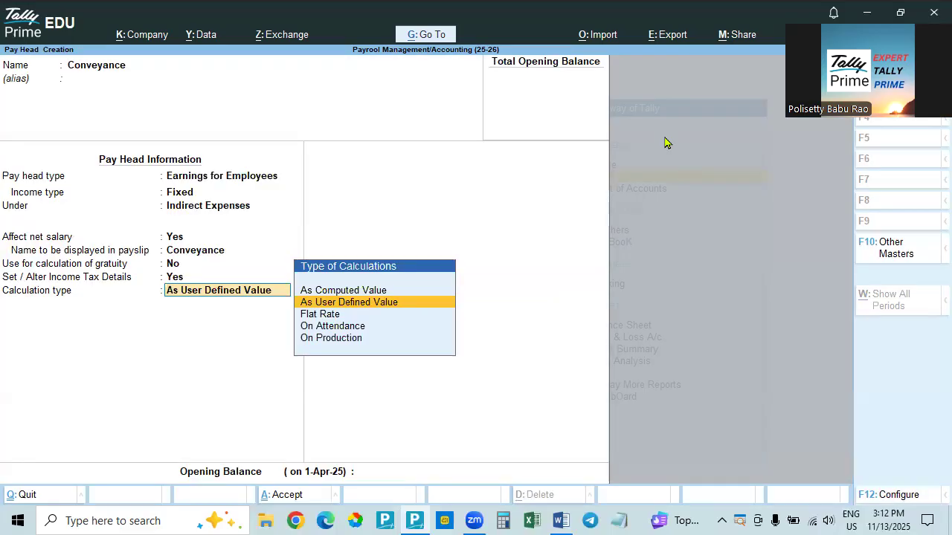
Set the Conveyance calculation type to Flat Rate with a calculation period of Months.
{"action": "key", "text": "Up"}
{"action": "key", "text": "Down"}
{"action": "key", "text": "Down"}
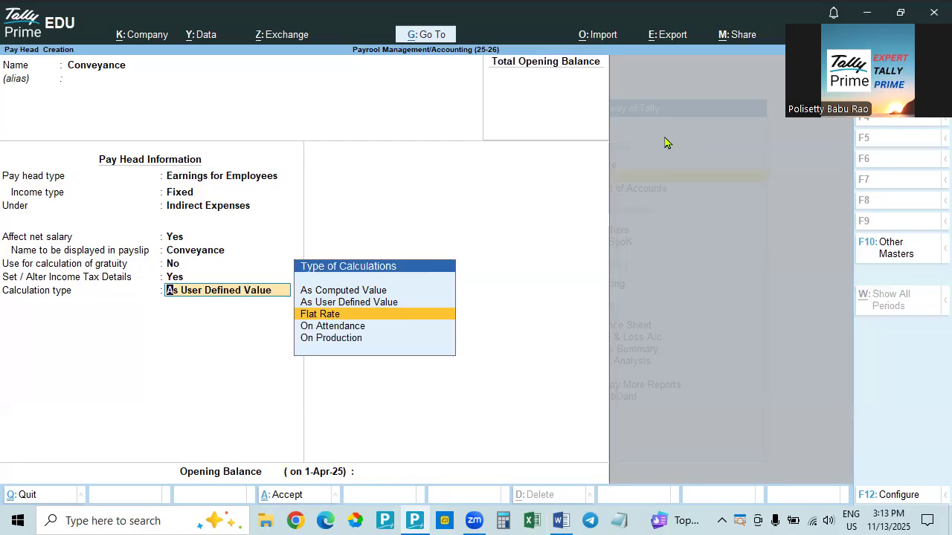
{"action": "key", "text": "Up"}
{"action": "key", "text": "Up"}
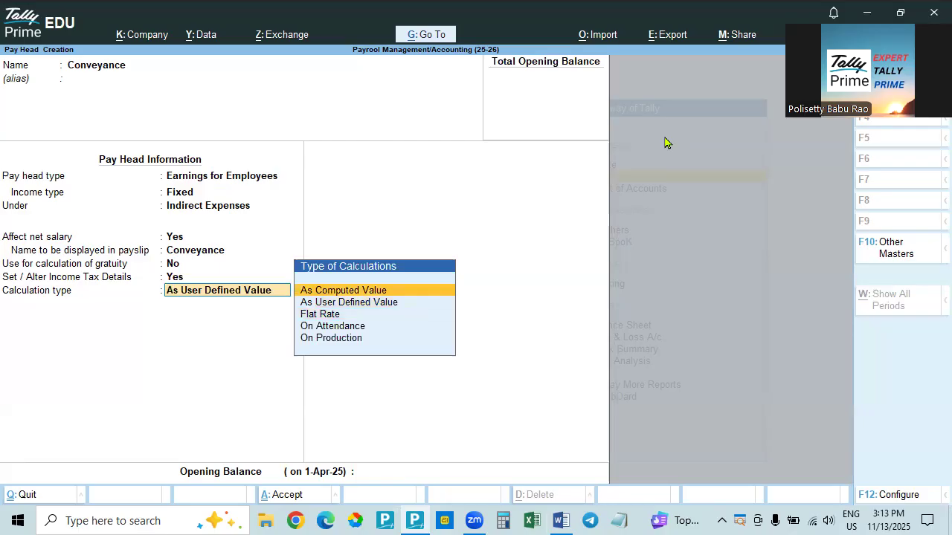
{"action": "key", "text": "Down"}
{"action": "key", "text": "Down"}
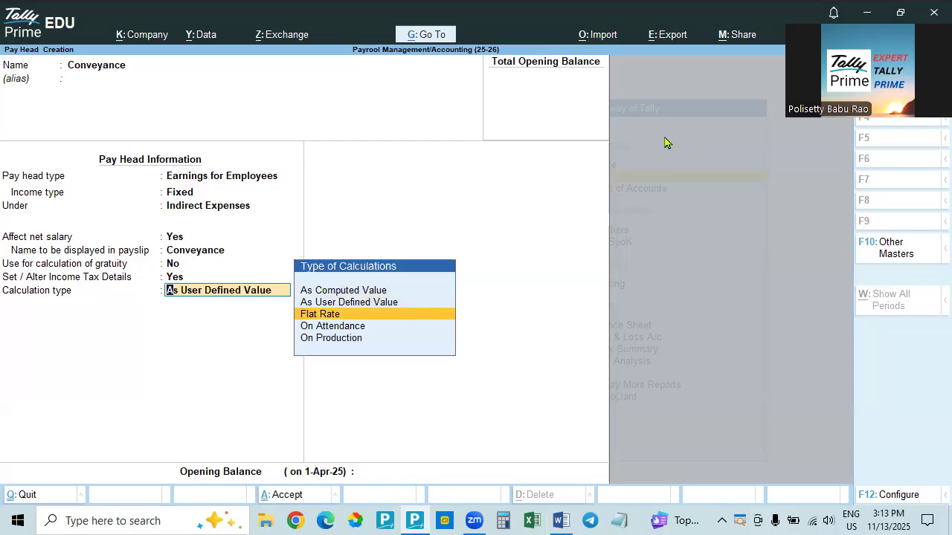
{"action": "key", "text": "Return"}
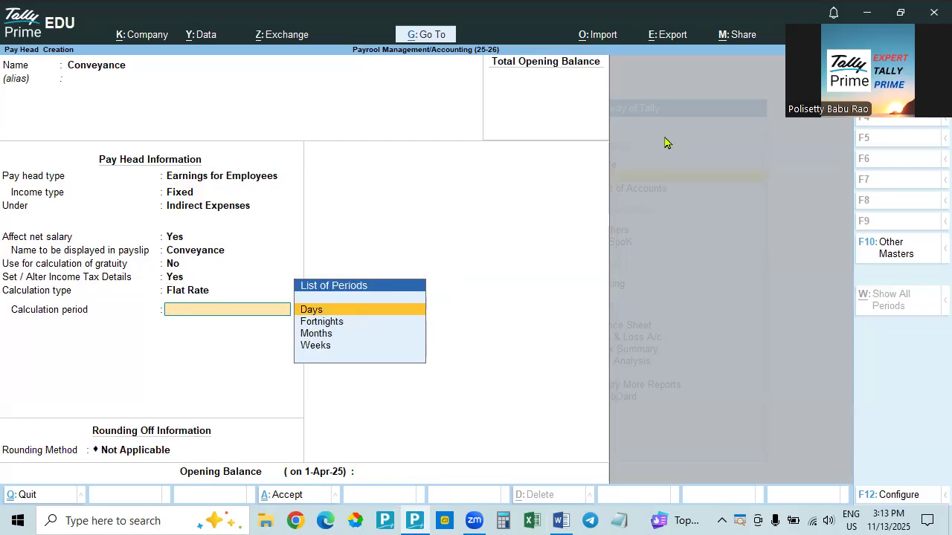
{"action": "key", "text": "Down"}
{"action": "key", "text": "Down"}
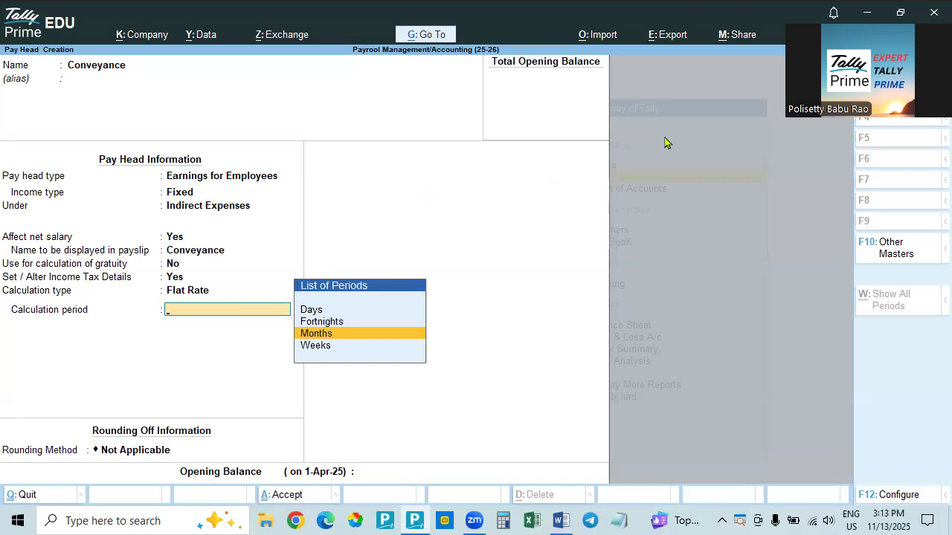
{"action": "key", "text": "Return"}
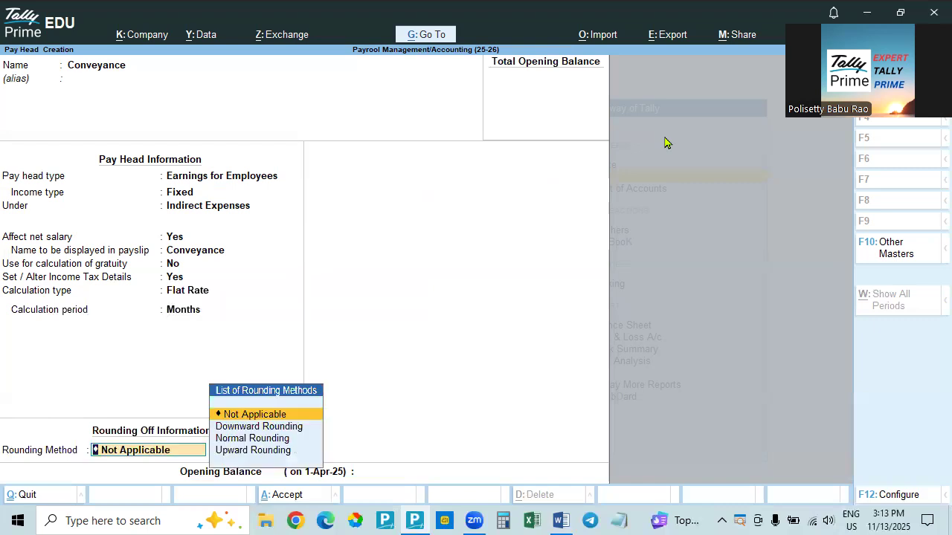
Apply Normal Rounding with a limit of 1 to Conveyance and save the pay head.
{"action": "key", "text": "Down"}
{"action": "key", "text": "Down"}
{"action": "key", "text": "Return"}
{"action": "type", "text": "1"}
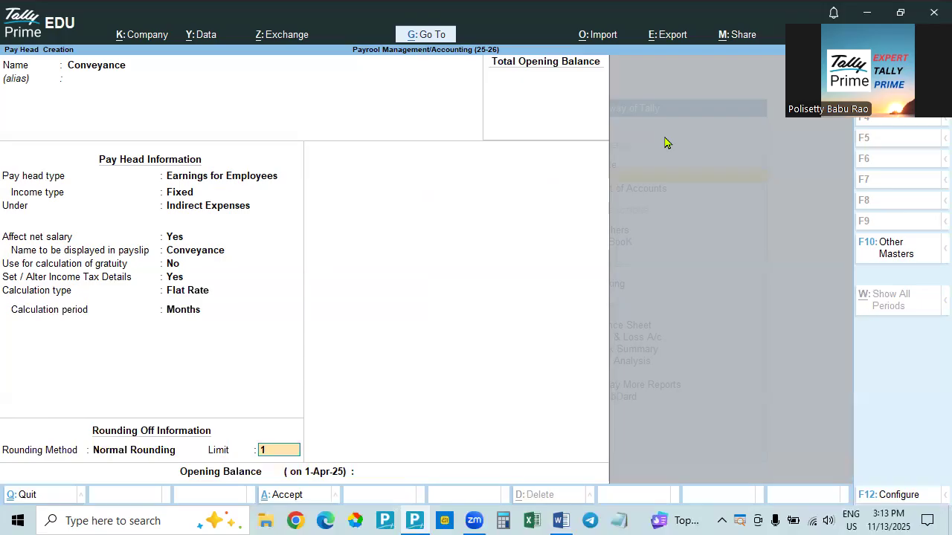
{"action": "key", "text": "Return"}
{"action": "key", "text": "Return"}
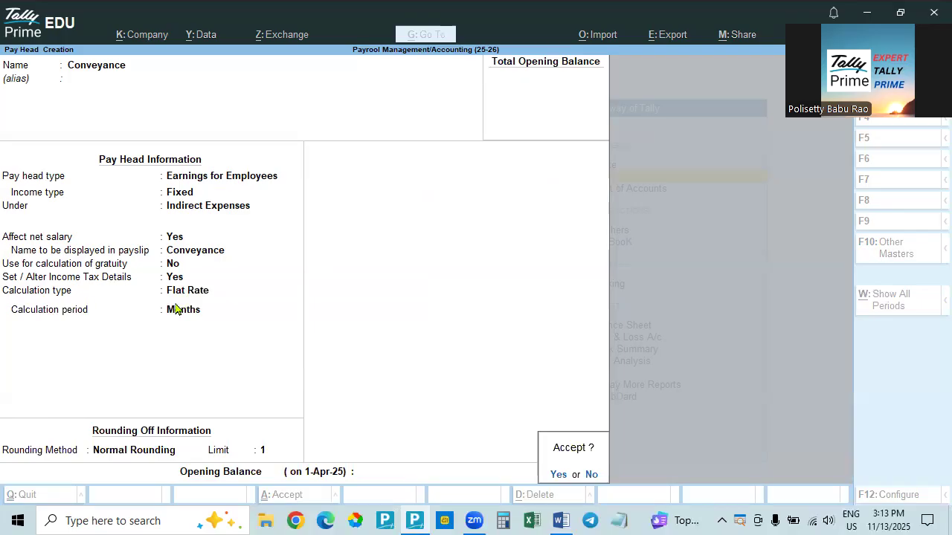
{"action": "key", "text": "y"}
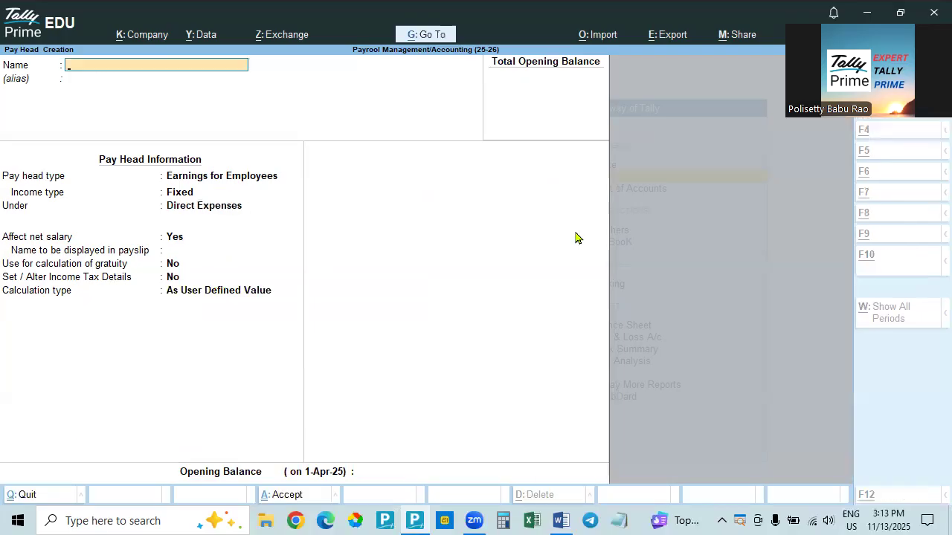
Check the next earning in the Word list and name the new pay head Over Time Pay, with type Earnings for Employees.
{"action": "key", "text": "alt+Tab"}
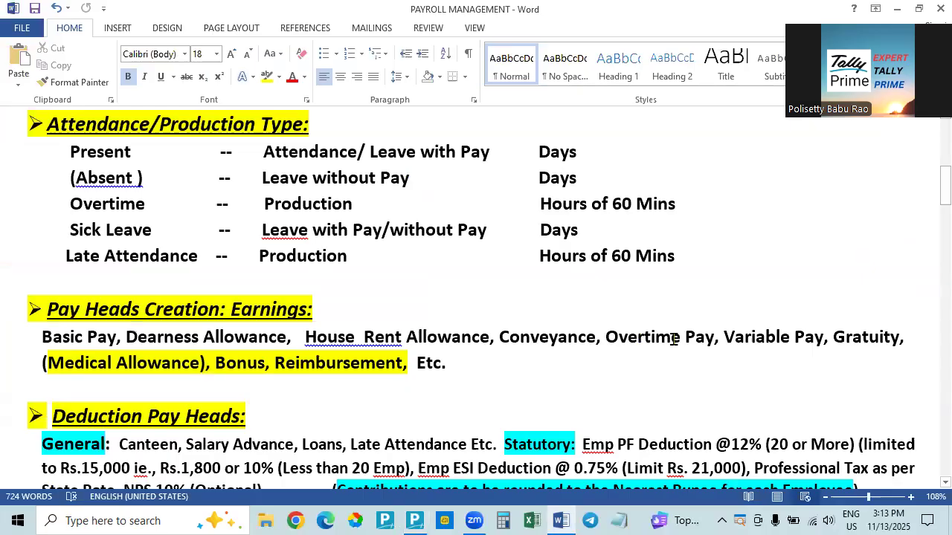
{"action": "key", "text": "alt+Tab"}
{"action": "type", "text": "Over Time Pay"}
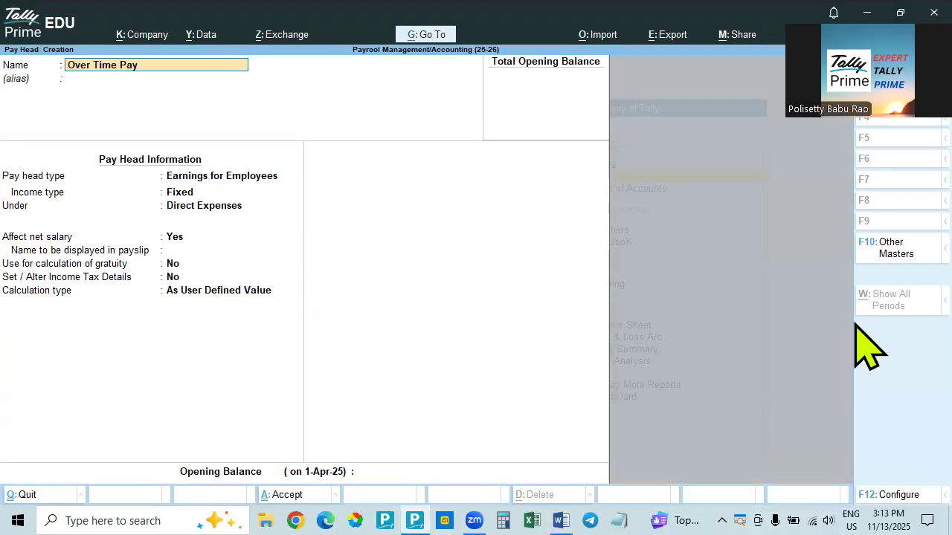
{"action": "key", "text": "Return"}
{"action": "key", "text": "Return"}
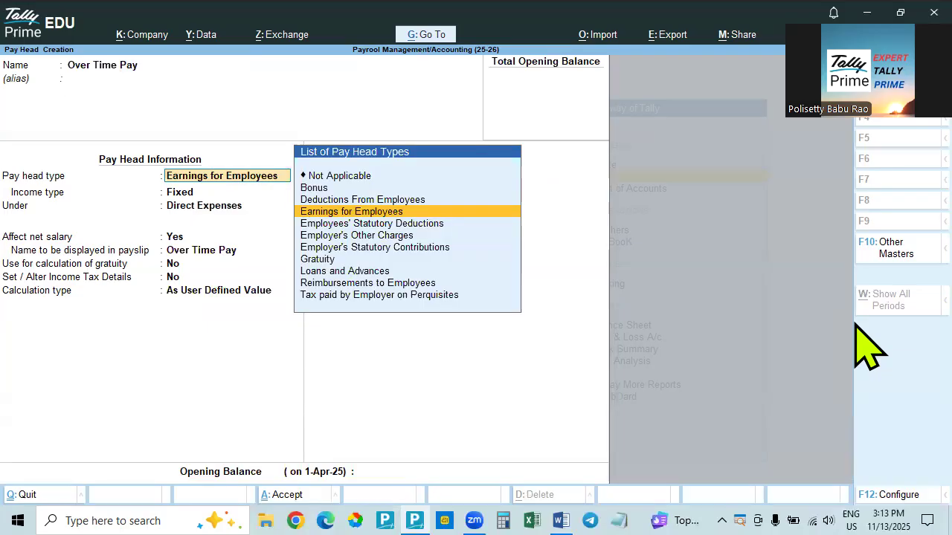
{"action": "key", "text": "Return"}
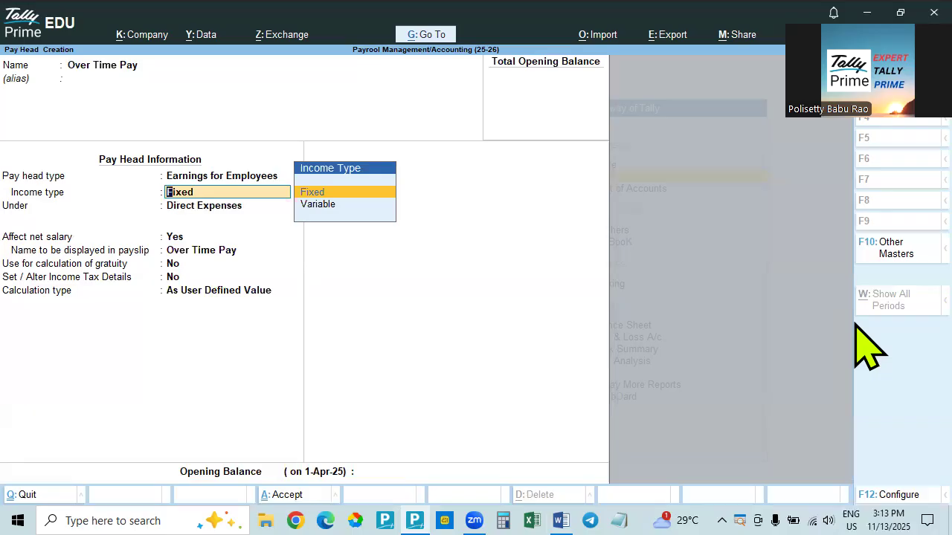
Set the Over Time Pay income type to Variable and place it under Indirect Expenses.
{"action": "key", "text": "Down"}
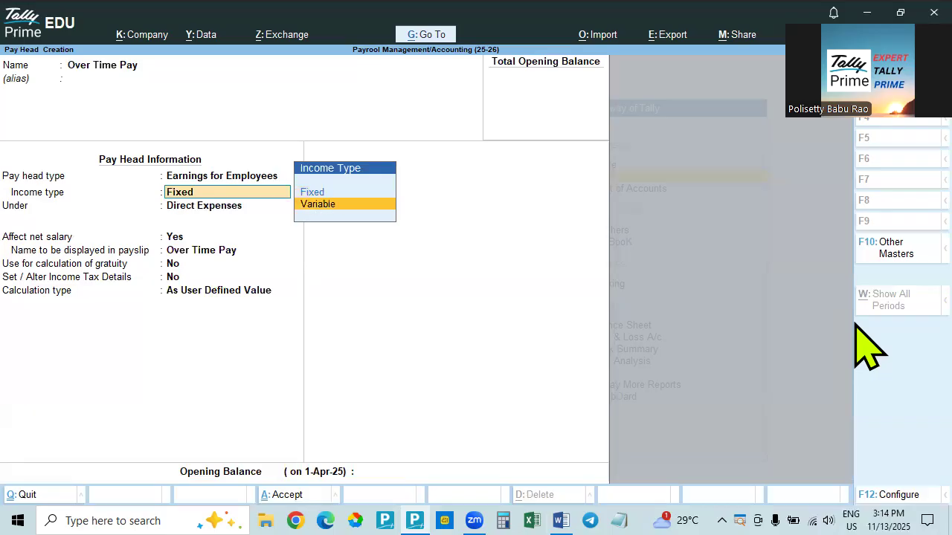
{"action": "key", "text": "Return"}
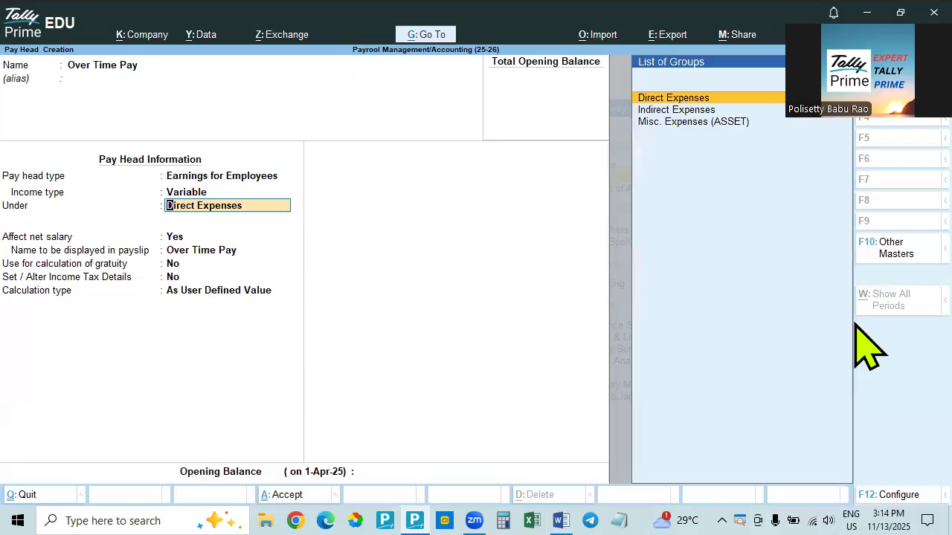
{"action": "key", "text": "Down"}
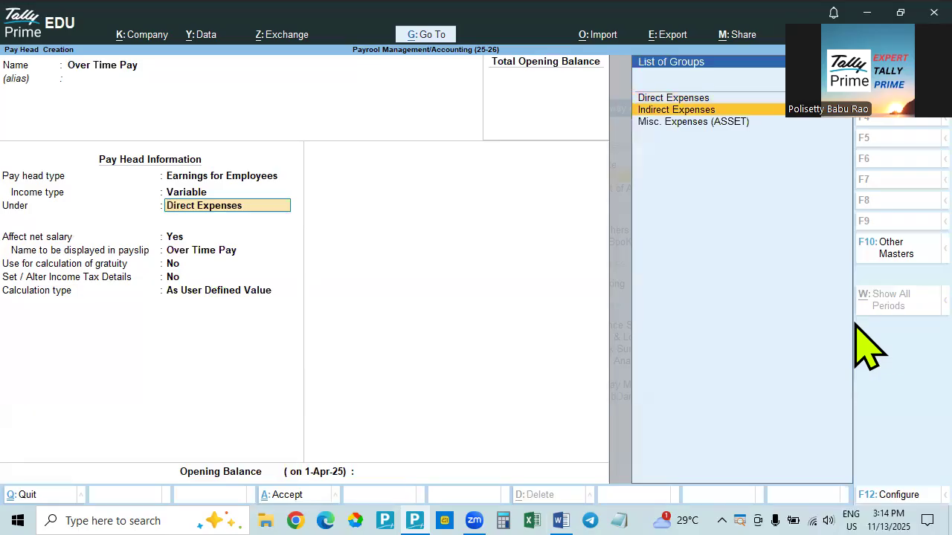
{"action": "key", "text": "Return"}
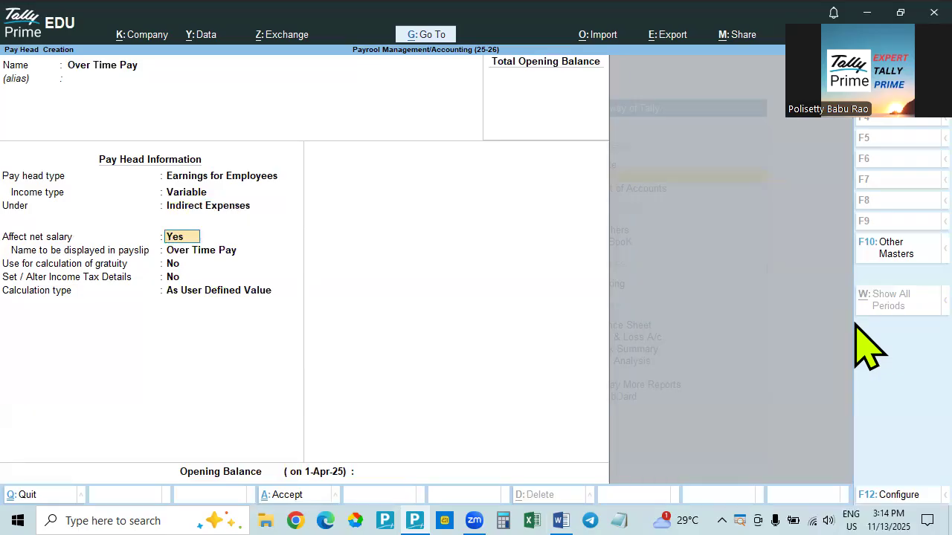
Keep Over Time Pay affecting net salary under its own payslip name, exclude it from gratuity, and open its income tax details.
{"action": "key", "text": "Return"}
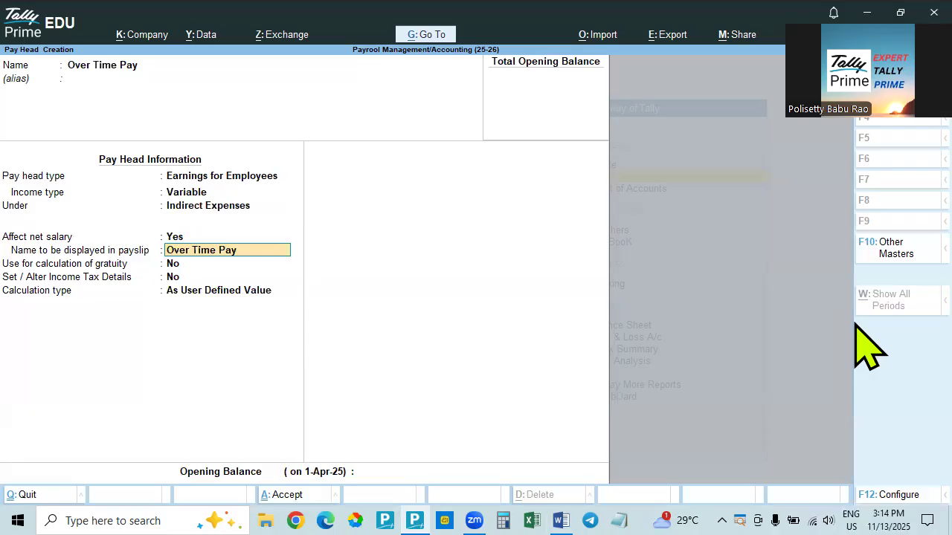
{"action": "key", "text": "Return"}
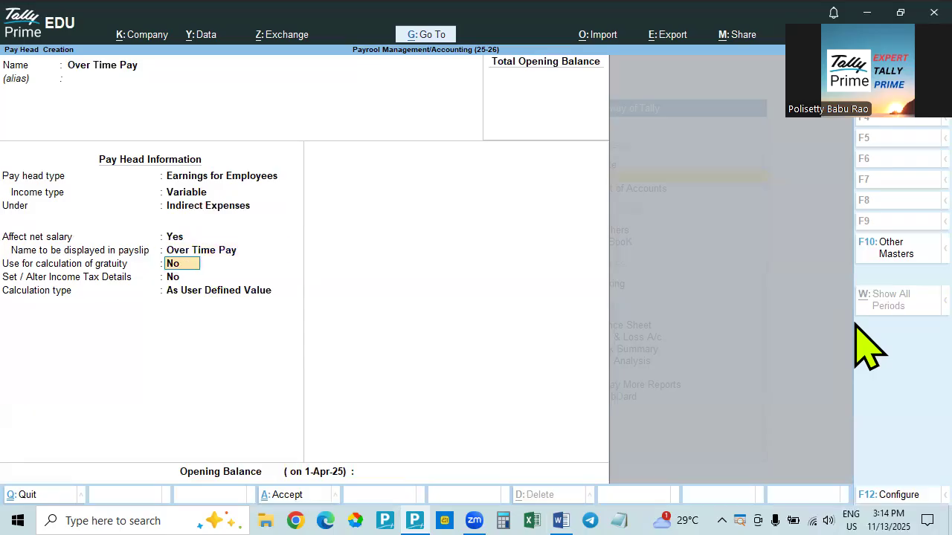
{"action": "key", "text": "Return"}
{"action": "type", "text": "y"}
{"action": "key", "text": "Return"}
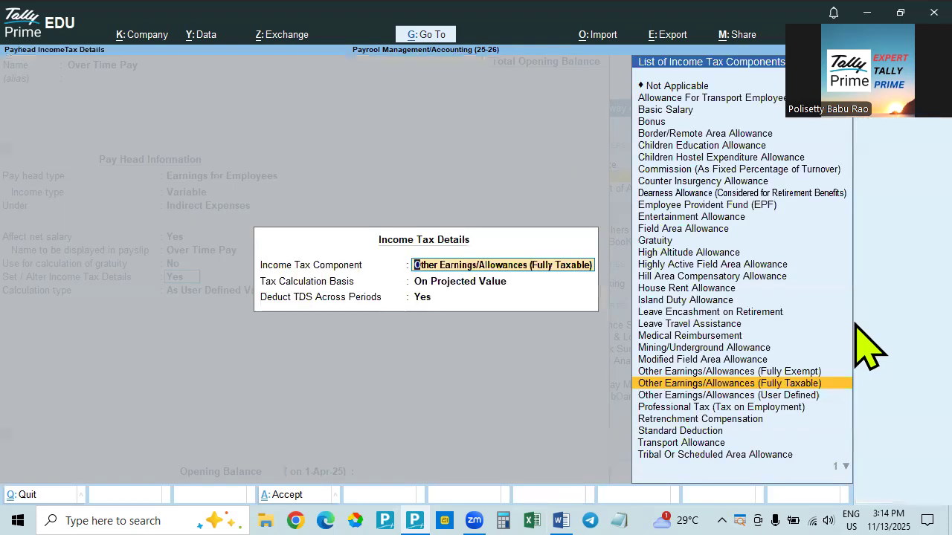
Set the income tax component to Other Earnings/Allowances (Fully Taxable), calculated On Projected Value with TDS deducted across periods.
{"action": "type", "text": "Ov"}
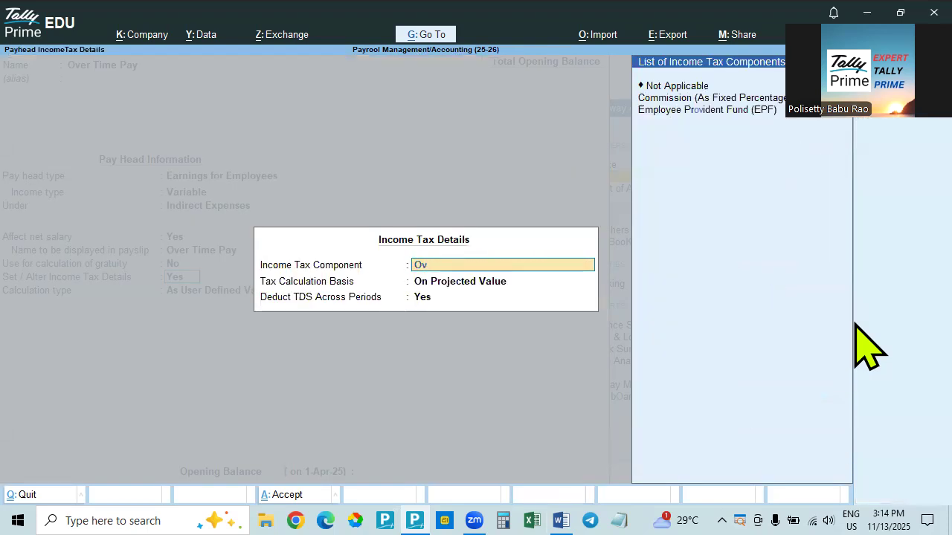
{"action": "key", "text": "BackSpace"}
{"action": "key", "text": "BackSpace"}
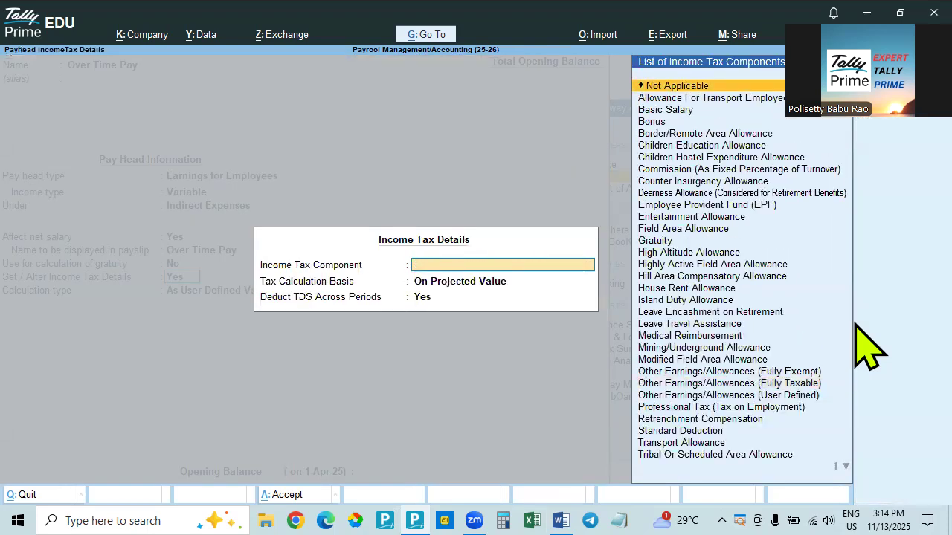
{"action": "type", "text": "Oth"}
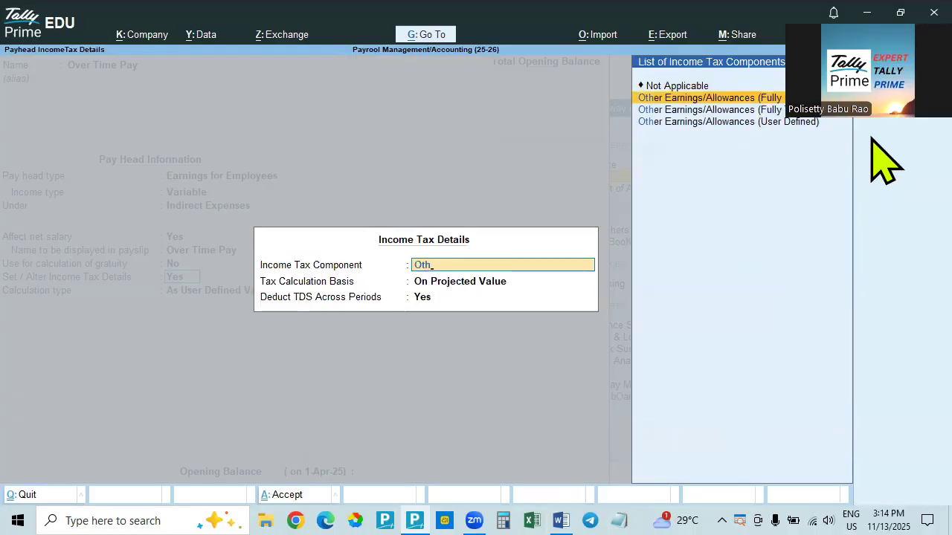
{"action": "left_click_drag", "start_coordinate": [885, 160], "coordinate": [818, 291]}
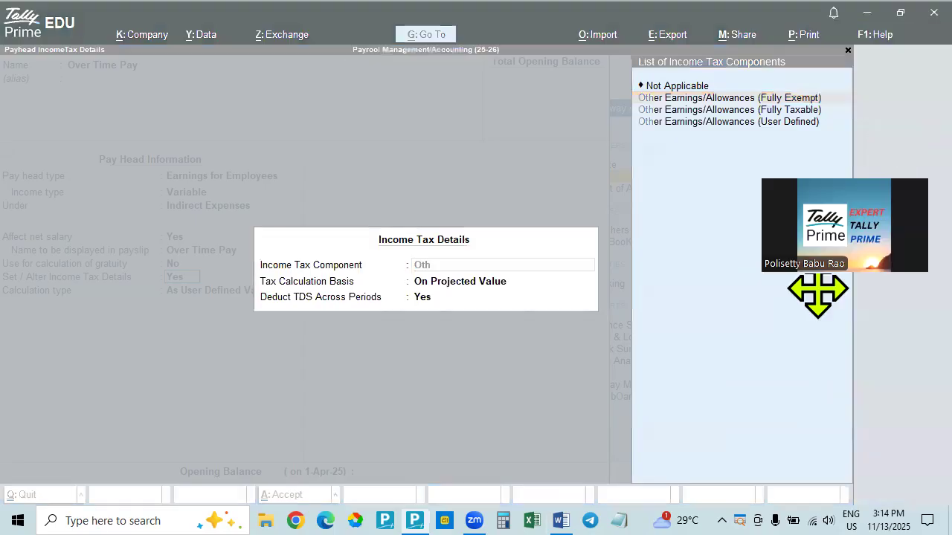
{"action": "left_click", "coordinate": [563, 273]}
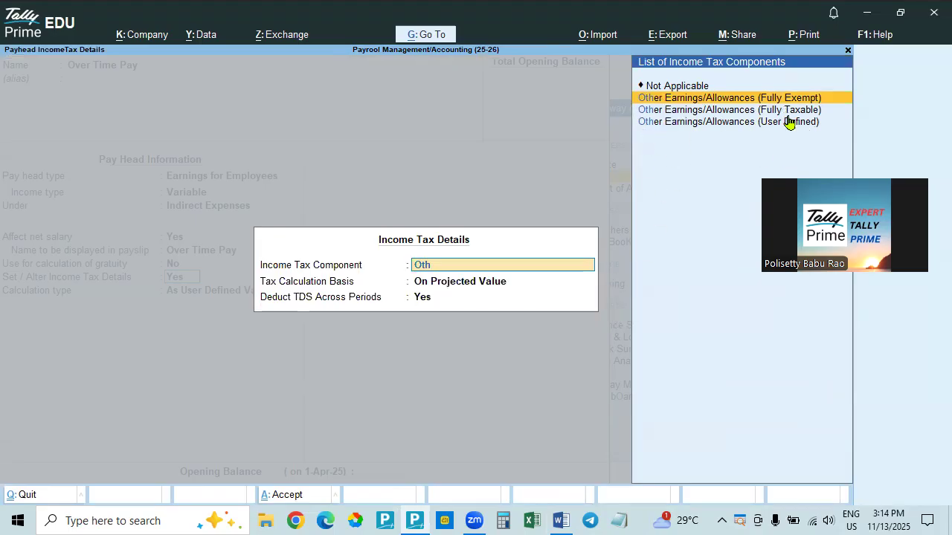
{"action": "key", "text": "Down"}
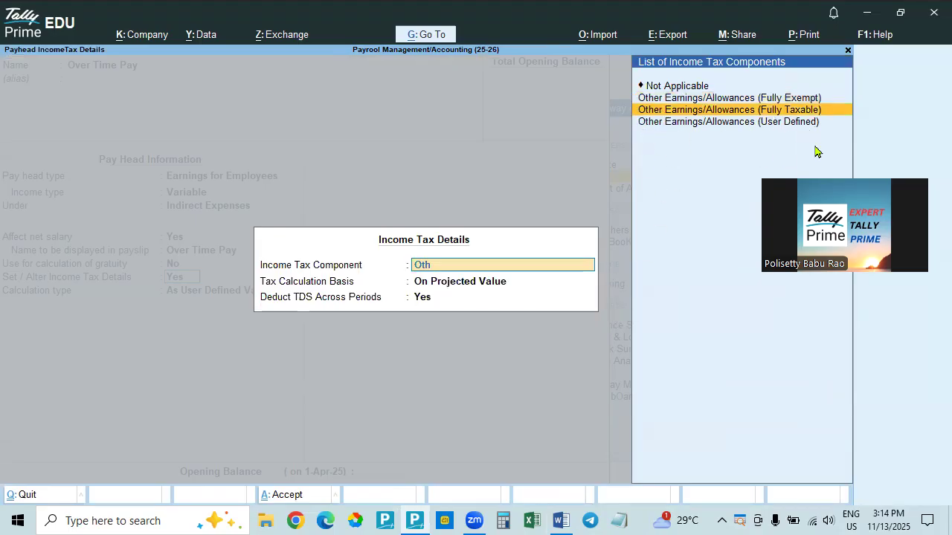
{"action": "key", "text": "Return"}
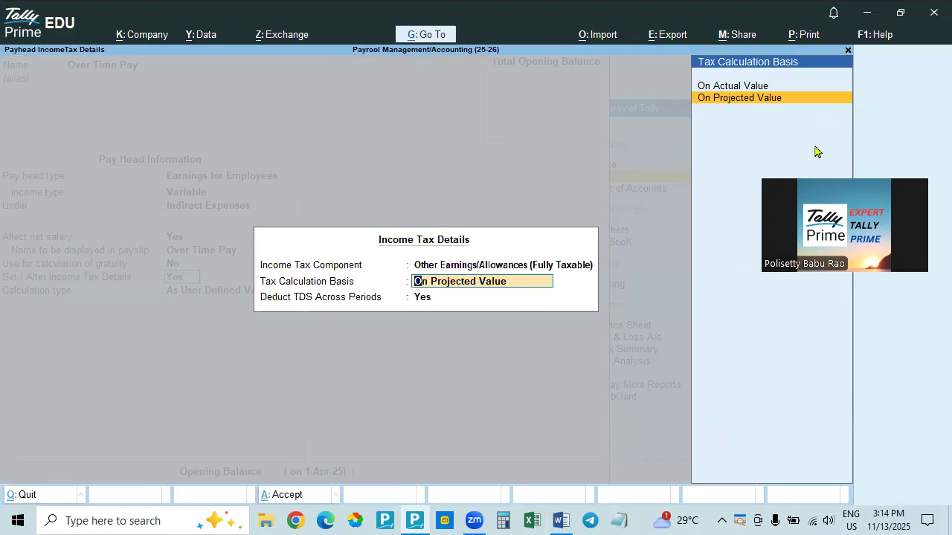
{"action": "key", "text": "Return"}
{"action": "key", "text": "Return"}
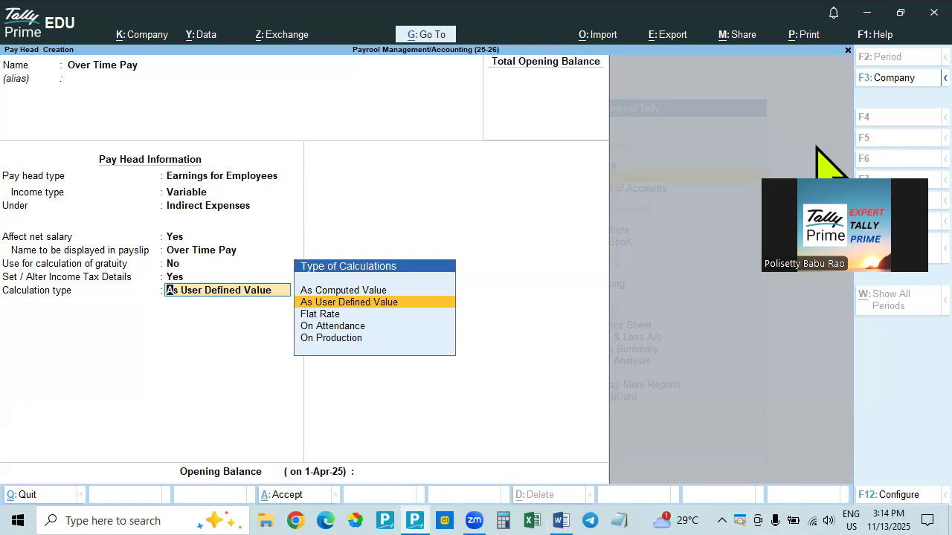
Set the Over Time Pay calculation type to Flat Rate with a calculation period of Months.
{"action": "key", "text": "Up"}
{"action": "key", "text": "Down"}
{"action": "key", "text": "Down"}
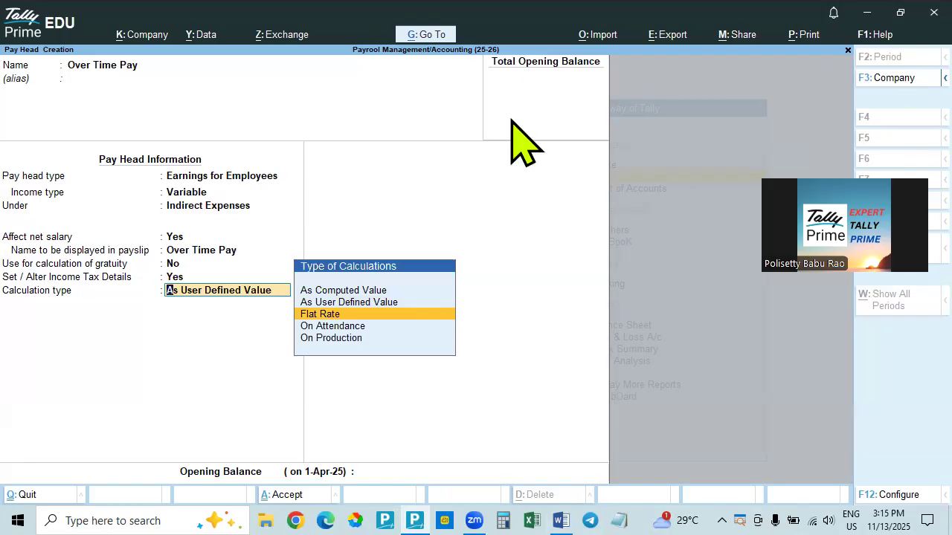
{"action": "left_click", "coordinate": [173, 277]}
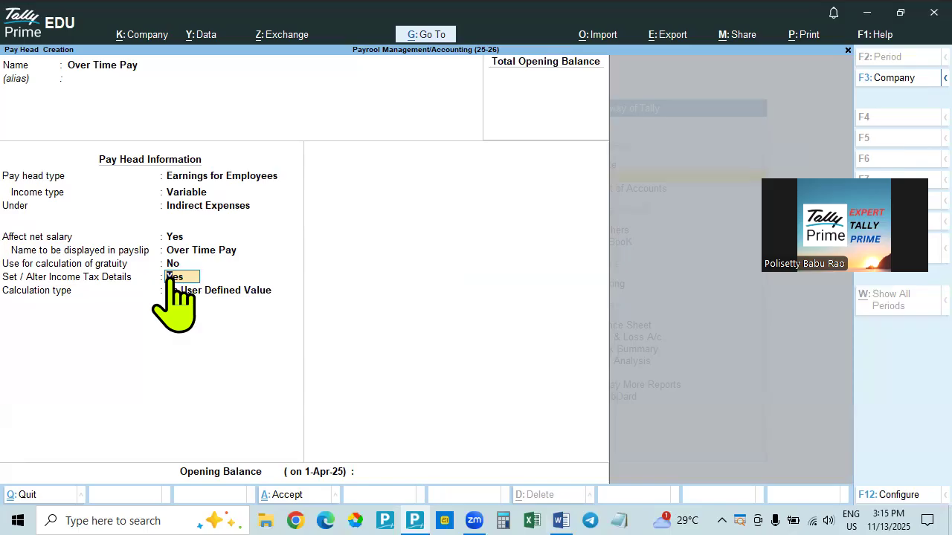
{"action": "key", "text": "Return"}
{"action": "key", "text": "Return"}
{"action": "key", "text": "Return"}
{"action": "key", "text": "Return"}
{"action": "key", "text": "Return"}
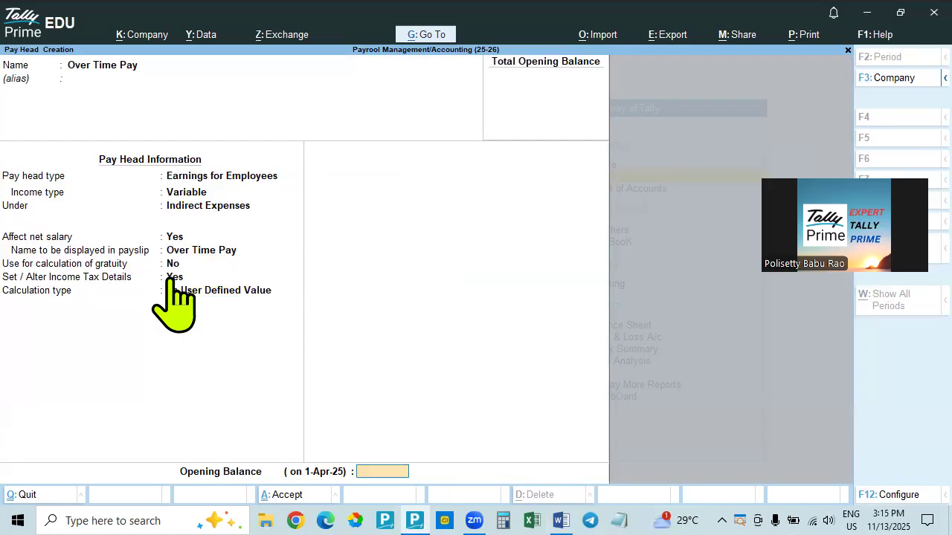
{"action": "key", "text": "BackSpace"}
{"action": "key", "text": "Down"}
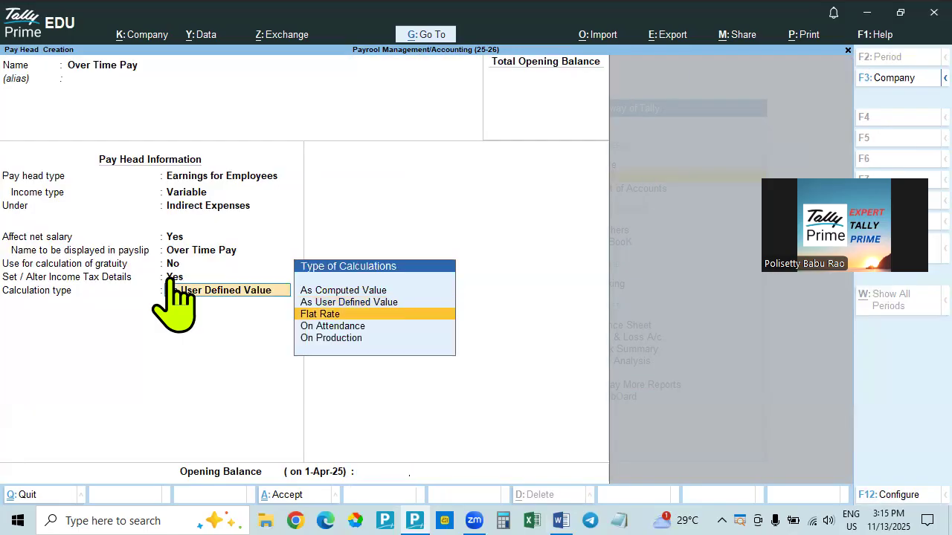
{"action": "key", "text": "Return"}
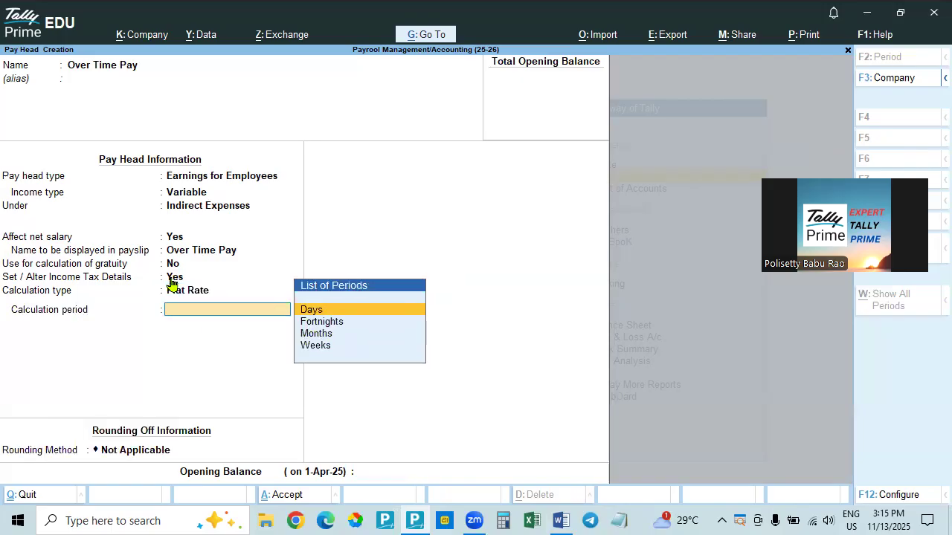
{"action": "key", "text": "Down"}
{"action": "key", "text": "Down"}
{"action": "key", "text": "Return"}
Apply Normal Rounding with a limit of 1 to Over Time Pay and leave the opening balance empty.
{"action": "key", "text": "Return"}
{"action": "key", "text": "BackSpace"}
{"action": "key", "text": "Down"}
{"action": "key", "text": "Down"}
{"action": "key", "text": "Down"}
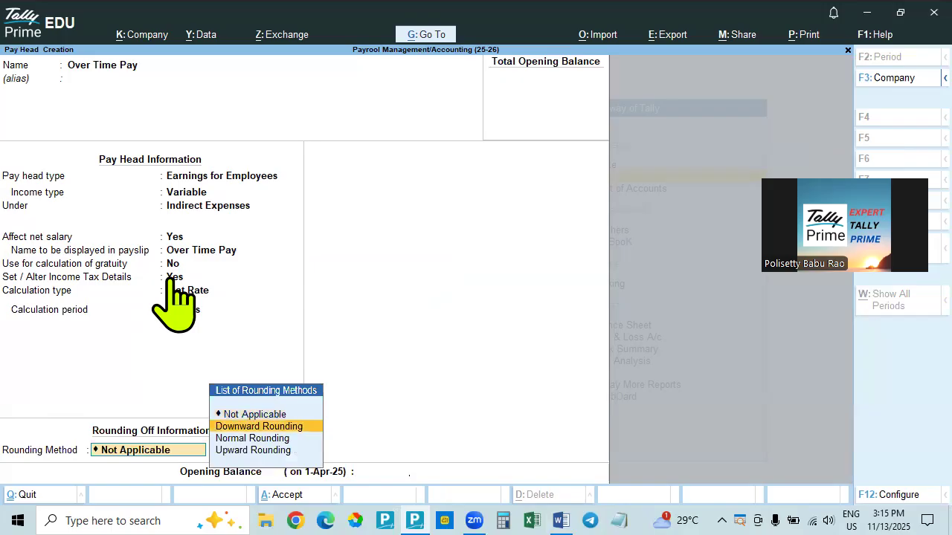
{"action": "key", "text": "Up"}
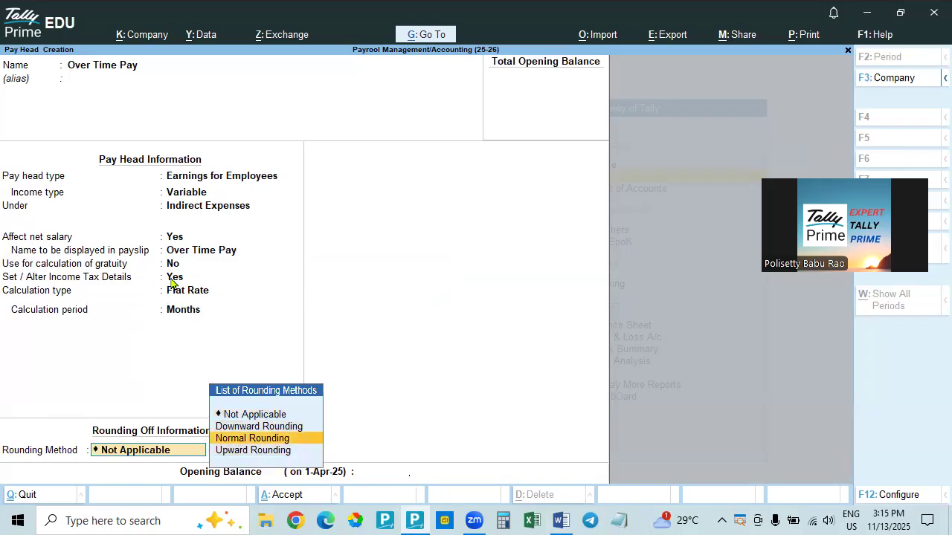
{"action": "key", "text": "Return"}
{"action": "type", "text": "1"}
{"action": "key", "text": "Return"}
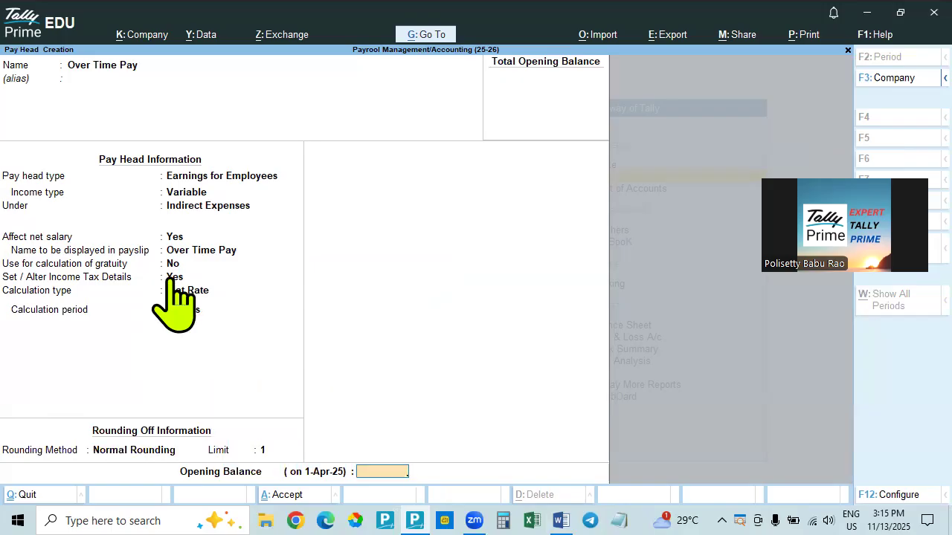
{"action": "key", "text": "Return"}
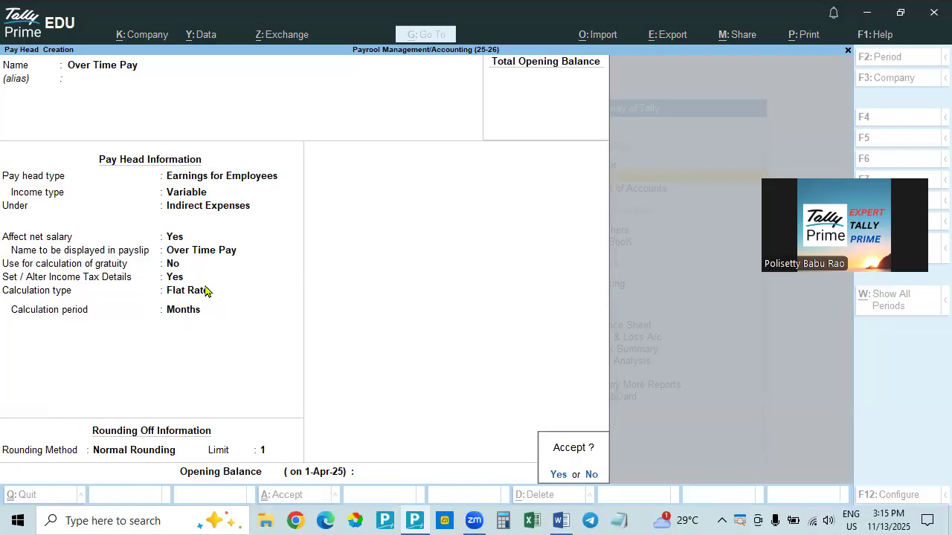
Decline saving and change the Over Time Pay calculation type to On Production with production type Over Time, keeping the rounding settings.
{"action": "key", "text": "n"}
{"action": "key", "text": "BackSpace"}
{"action": "key", "text": "BackSpace"}
{"action": "key", "text": "BackSpace"}
{"action": "key", "text": "BackSpace"}
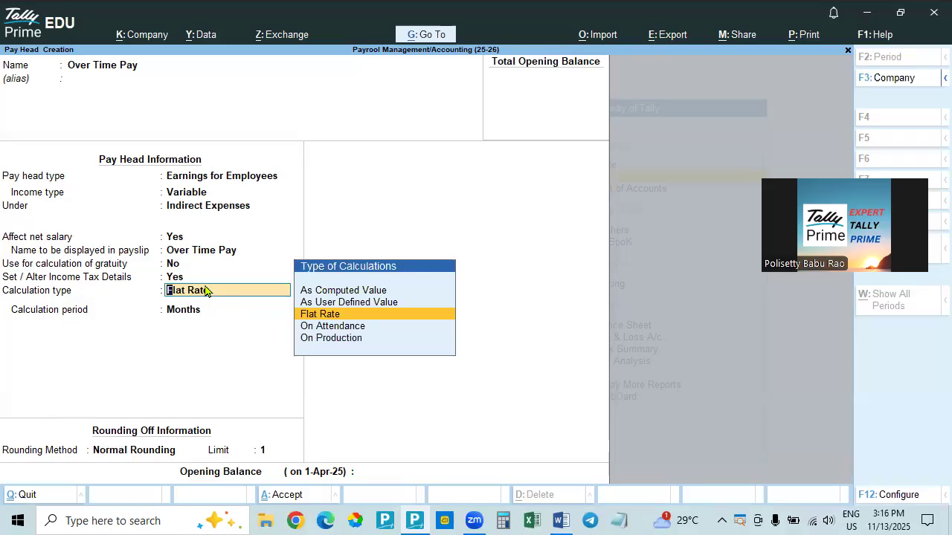
{"action": "key", "text": "Down"}
{"action": "key", "text": "Down"}
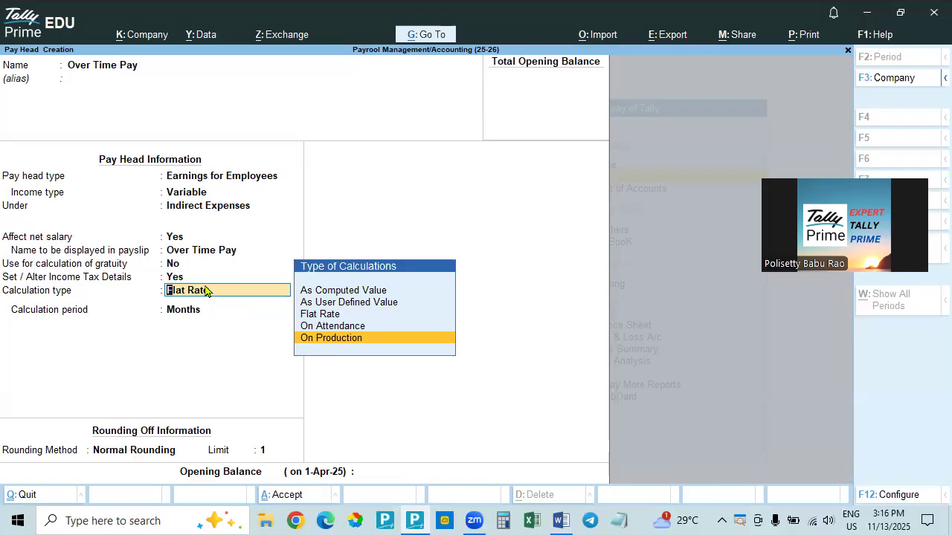
{"action": "key", "text": "Return"}
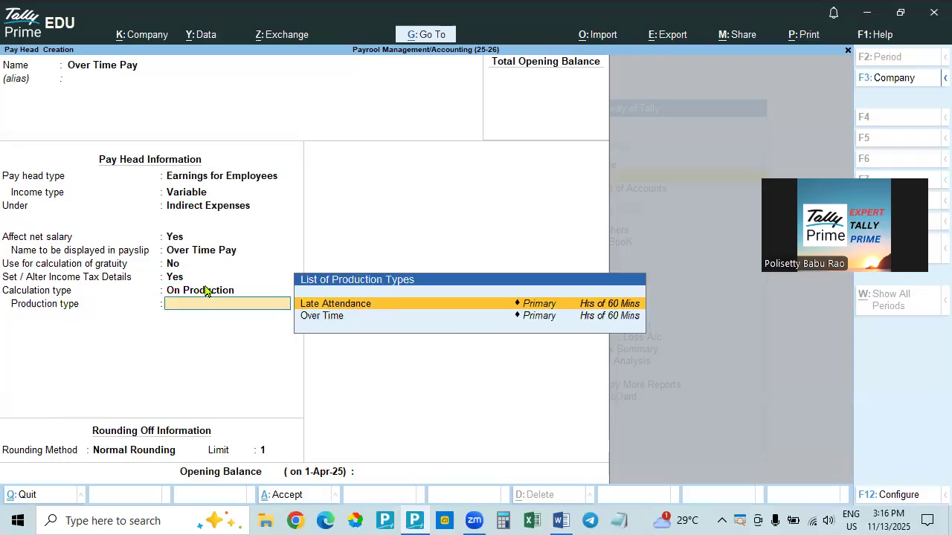
{"action": "left_click", "coordinate": [307, 317]}
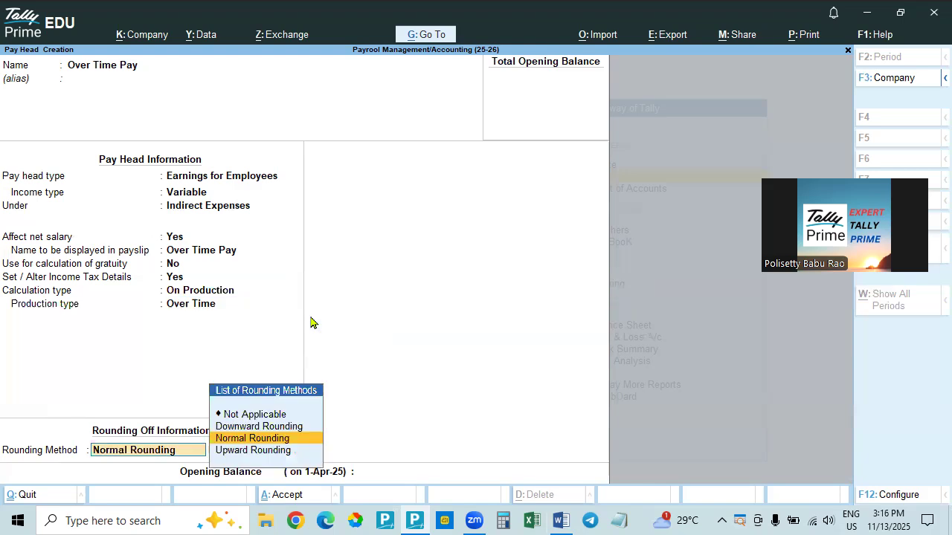
{"action": "key", "text": "BackSpace"}
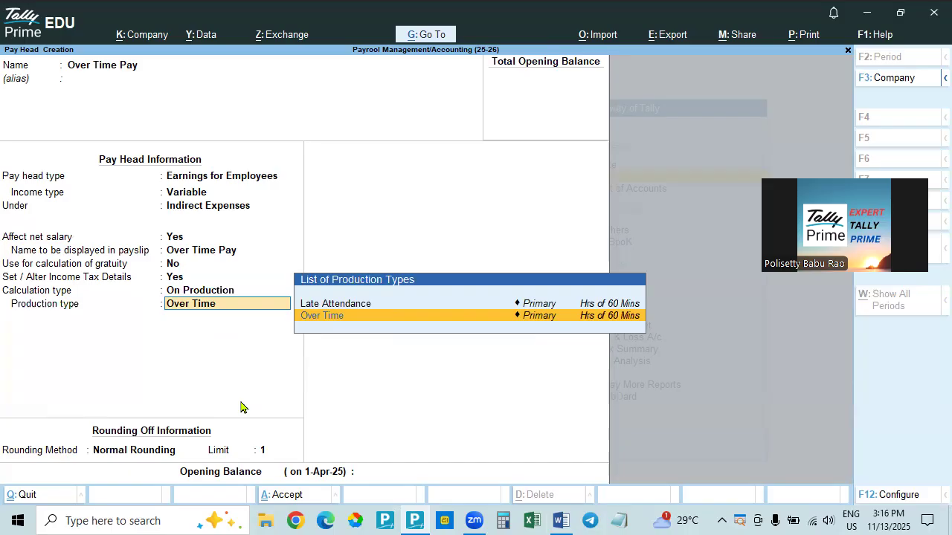
{"action": "key", "text": "Return"}
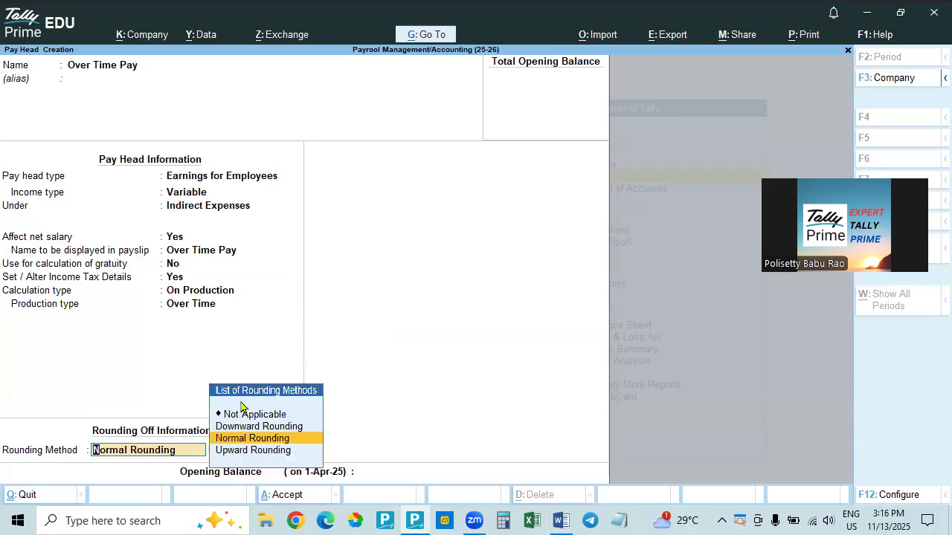
{"action": "key", "text": "Return"}
{"action": "key", "text": "Return"}
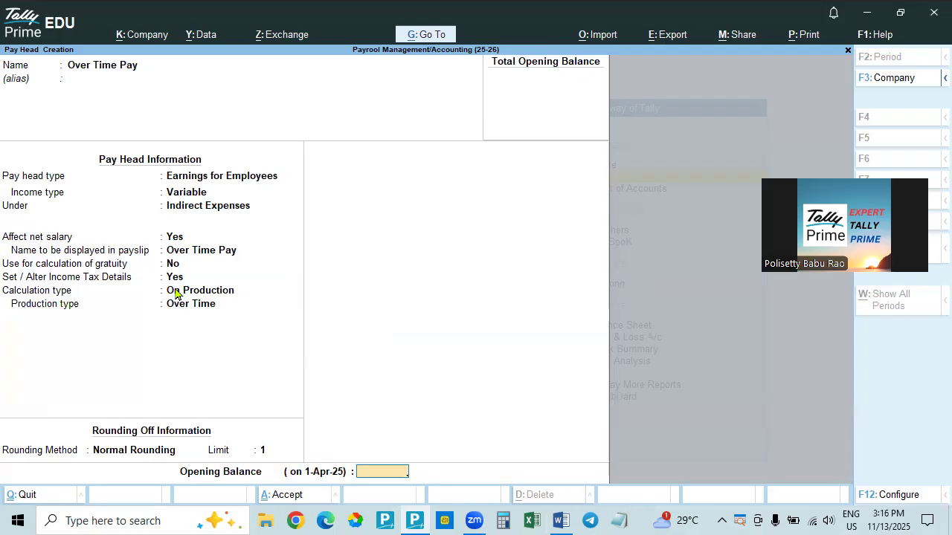
Save the Over Time Pay pay head without an opening balance and check the earnings pay head list in Word.
{"action": "key", "text": "Return"}
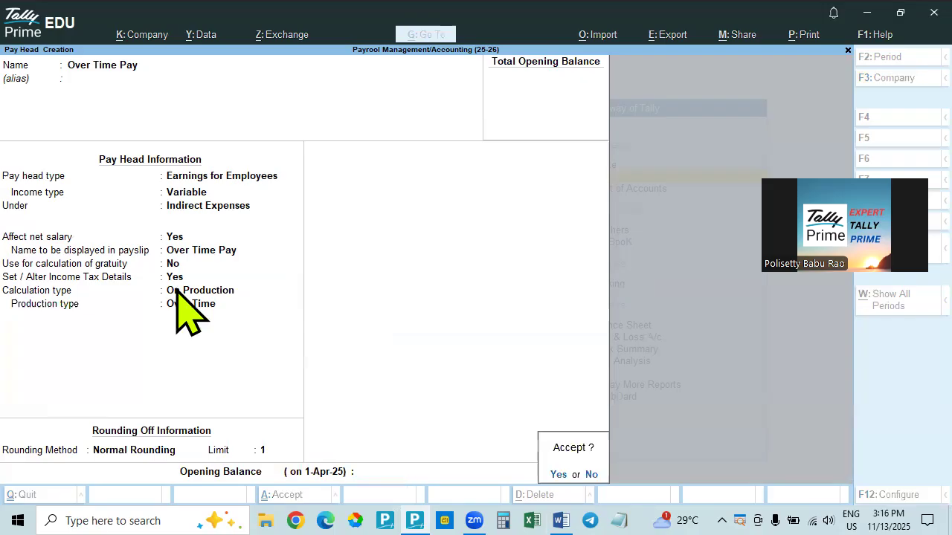
{"action": "key", "text": "Return"}
{"action": "key", "text": "alt+Tab"}
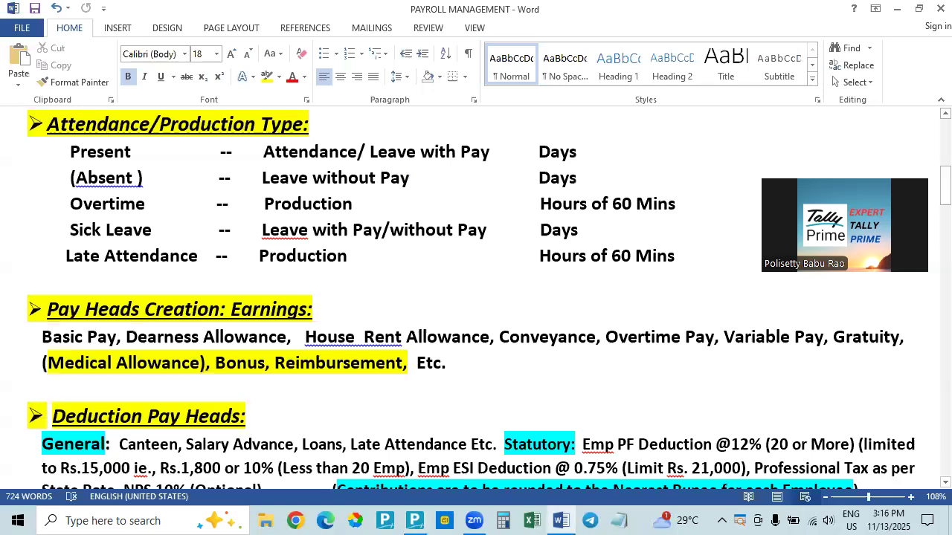
{"action": "key", "text": "alt+Tab"}
Name the new pay head Variable Pay, without an alias, and give it the pay head type Earnings for Employees.
{"action": "type", "text": "Va"}
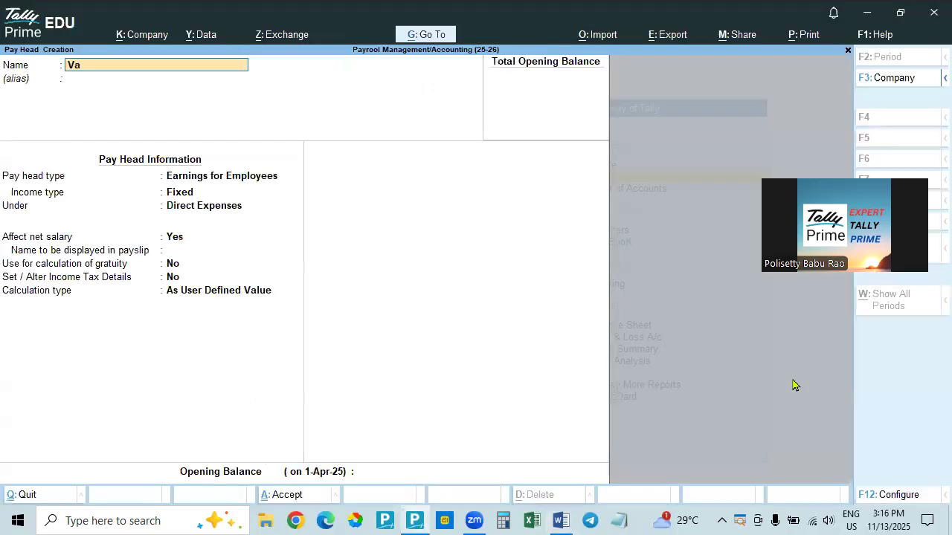
{"action": "type", "text": "riable Pay"}
{"action": "key", "text": "Return"}
{"action": "key", "text": "Return"}
{"action": "key", "text": "Return"}
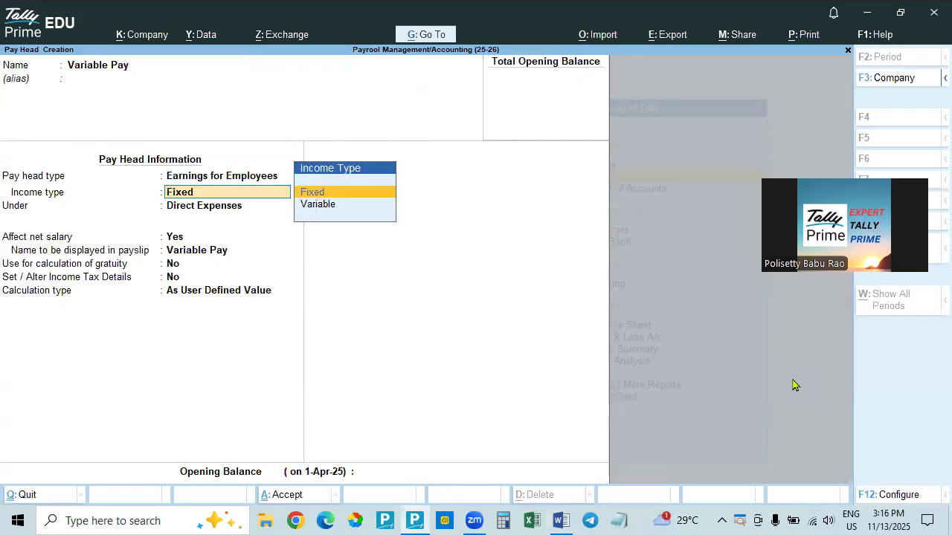
{"action": "key", "text": "BackSpace"}
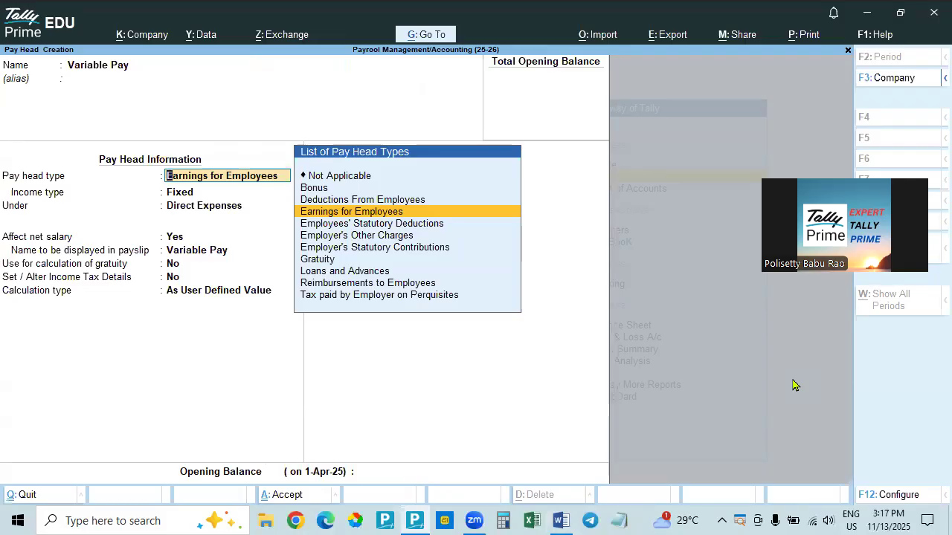
{"action": "key", "text": "Return"}
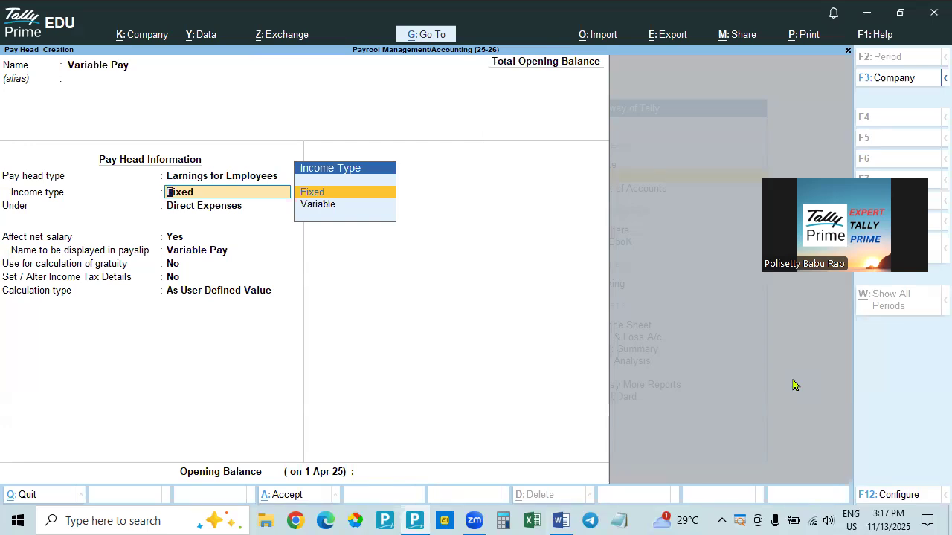
Set Variable Pay to Variable income under Indirect Expenses, affecting net salary and not used for gratuity calculation.
{"action": "key", "text": "Down"}
{"action": "key", "text": "Return"}
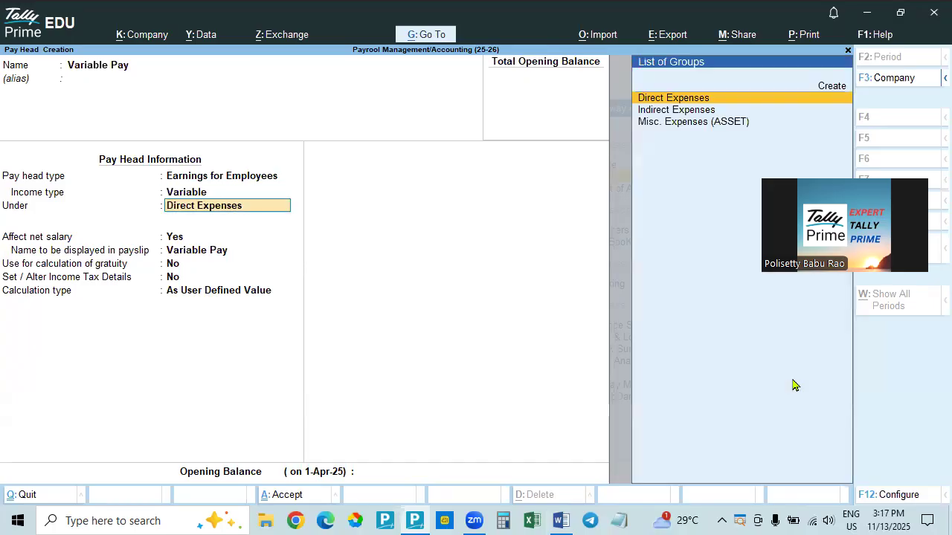
{"action": "key", "text": "Down"}
{"action": "key", "text": "Return"}
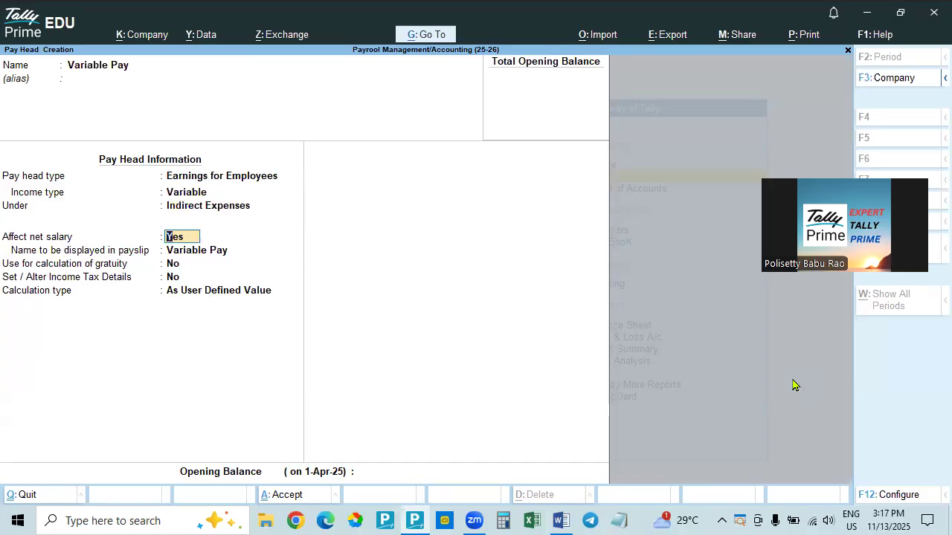
{"action": "key", "text": "Return"}
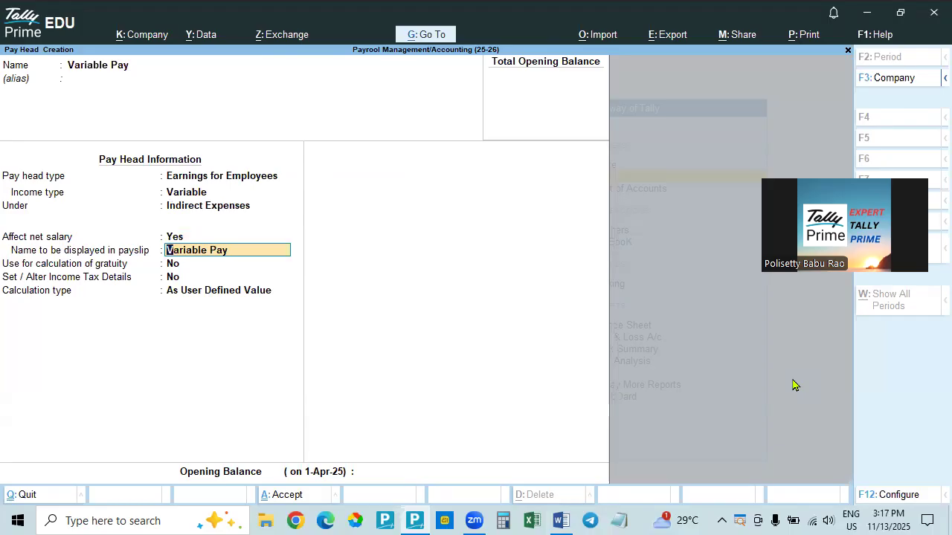
{"action": "key", "text": "Return"}
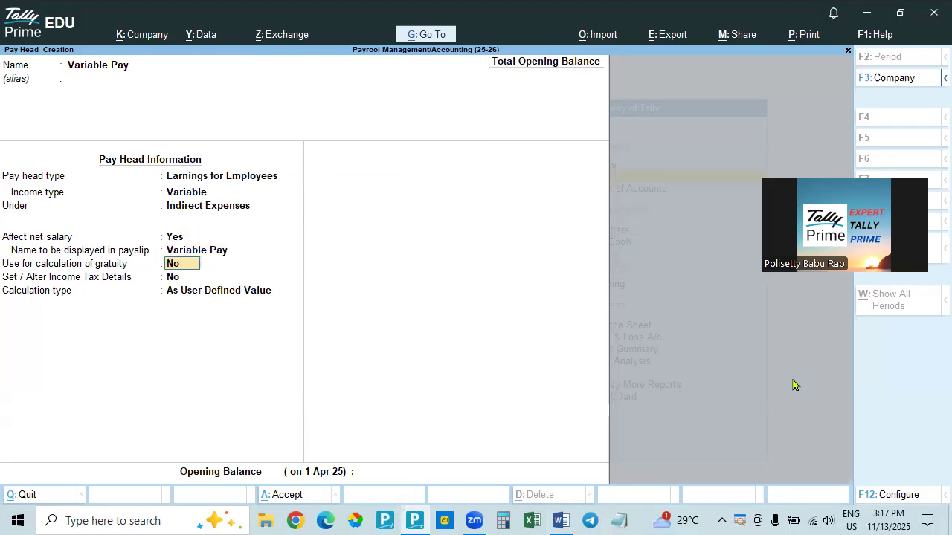
{"action": "key", "text": "Return"}
Enable income tax details for Variable Pay with Other Earnings/Allowances (Fully Taxable), On Projected Value and TDS deducted across periods.
{"action": "type", "text": "y"}
{"action": "key", "text": "Return"}
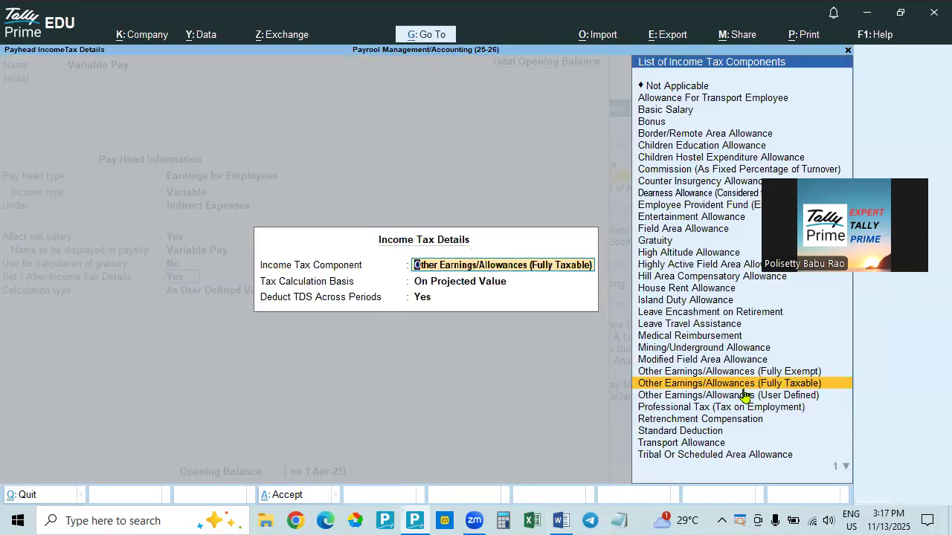
{"action": "key", "text": "Return"}
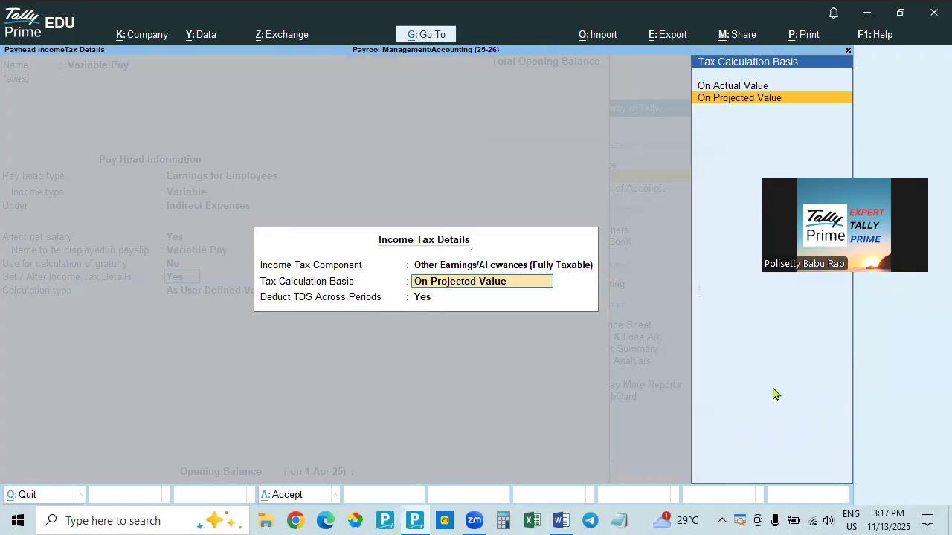
{"action": "key", "text": "Return"}
{"action": "key", "text": "Return"}
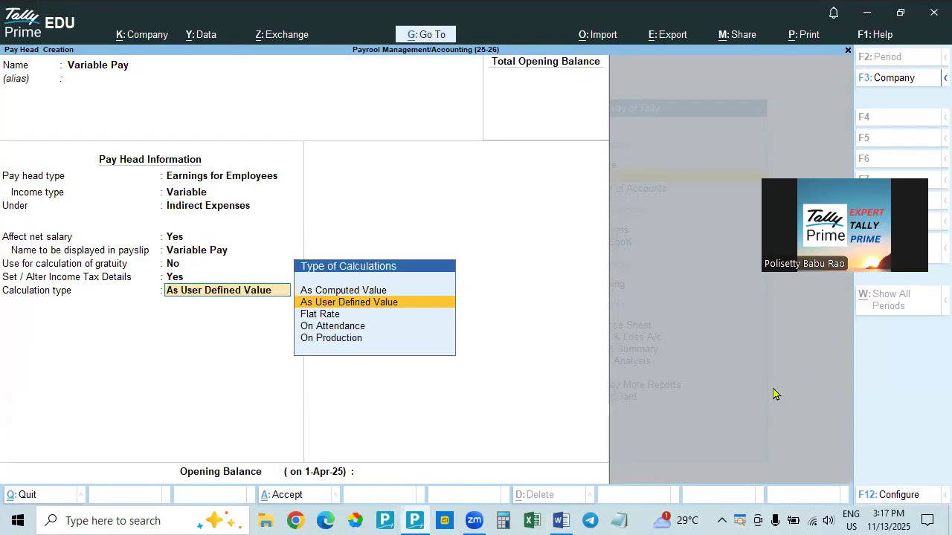
Try the On Actual Value tax calculation basis for Variable Pay and switch back to On Projected Value.
{"action": "key", "text": "BackSpace"}
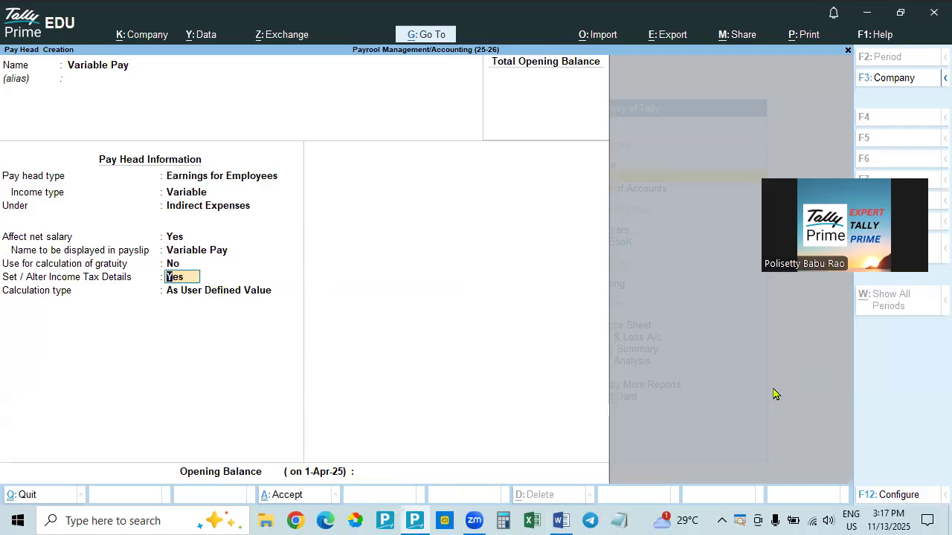
{"action": "key", "text": "Return"}
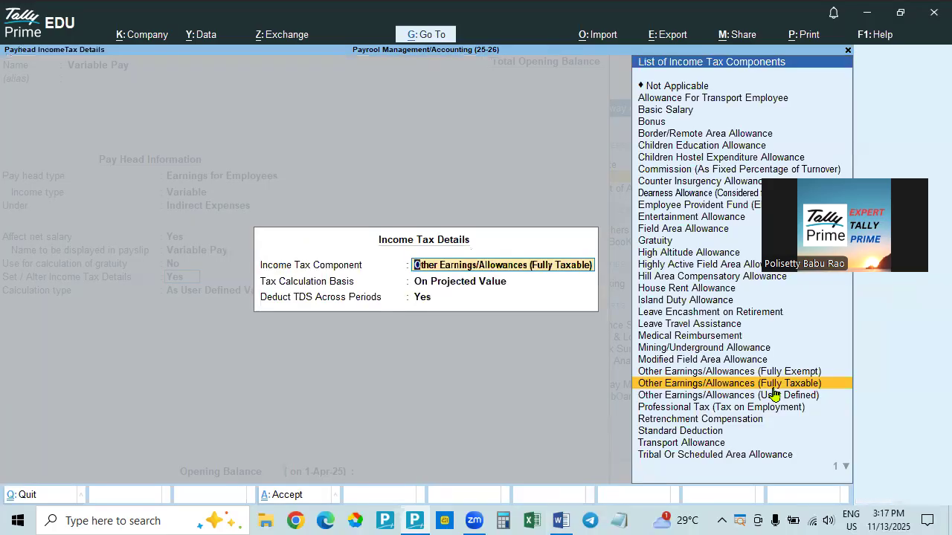
{"action": "key", "text": "Return"}
{"action": "key", "text": "Up"}
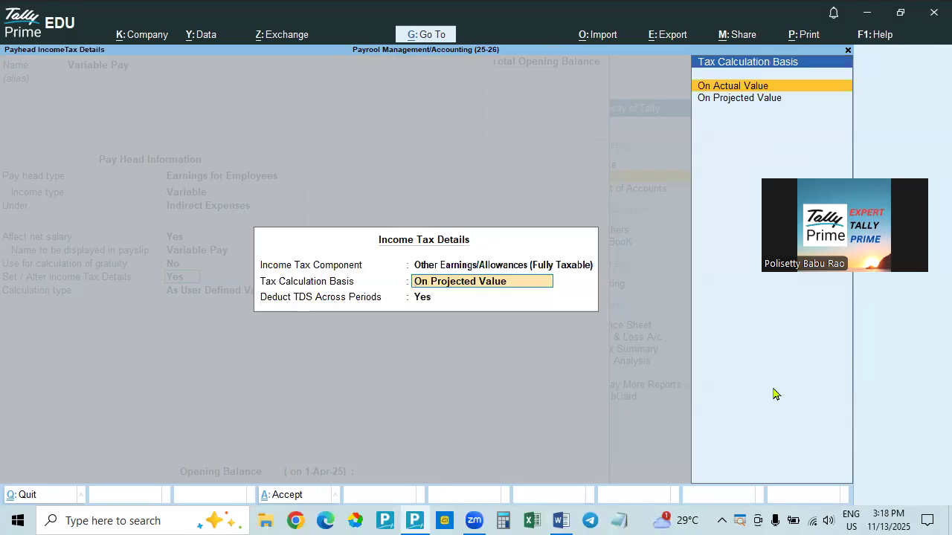
{"action": "key", "text": "Return"}
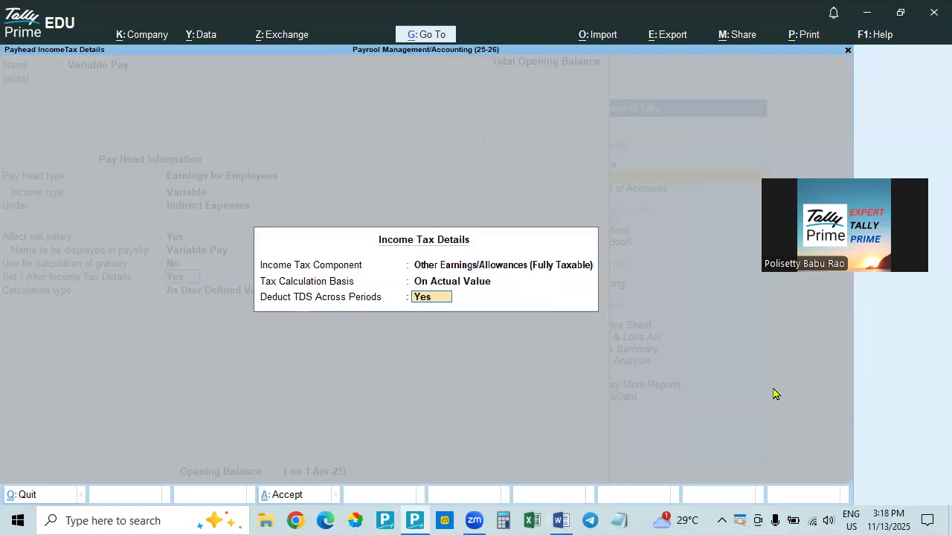
{"action": "key", "text": "BackSpace"}
{"action": "key", "text": "Down"}
{"action": "key", "text": "Return"}
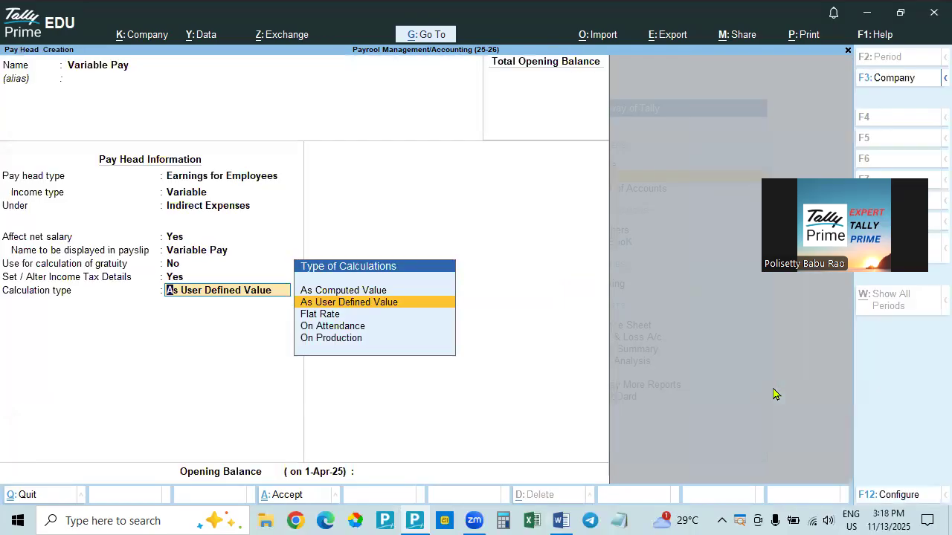
Set the Variable Pay tax calculation basis to On Actual Value, with TDS deducted across periods.
{"action": "key", "text": "BackSpace"}
{"action": "key", "text": "Return"}
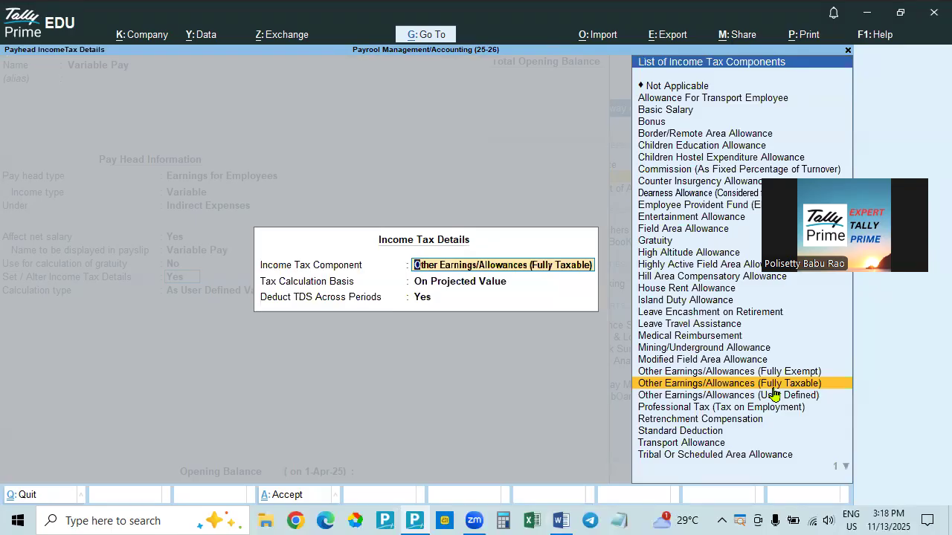
{"action": "key", "text": "Return"}
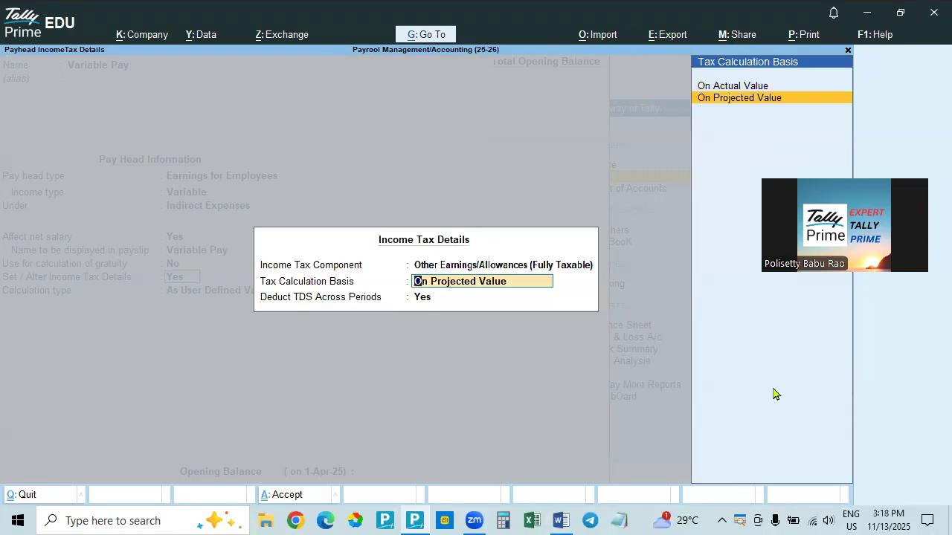
{"action": "key", "text": "Up"}
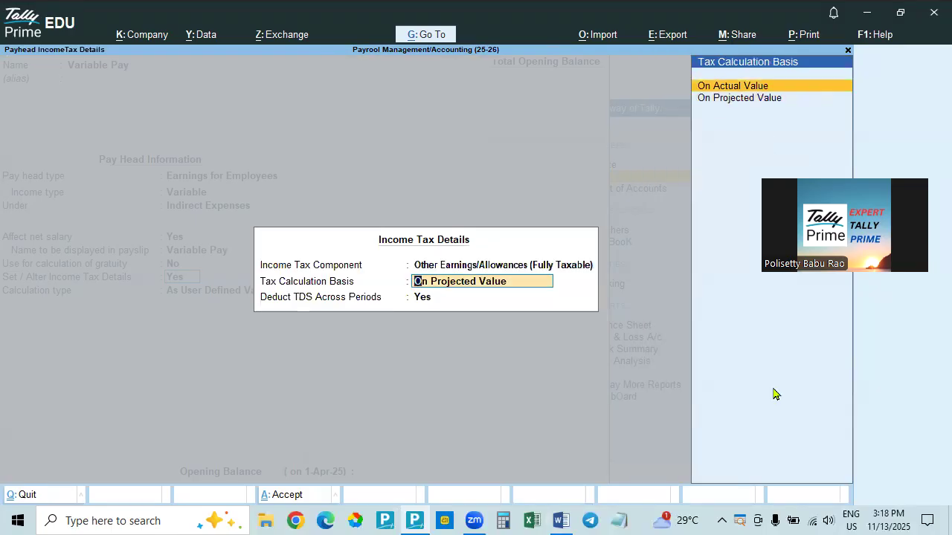
{"action": "key", "text": "Return"}
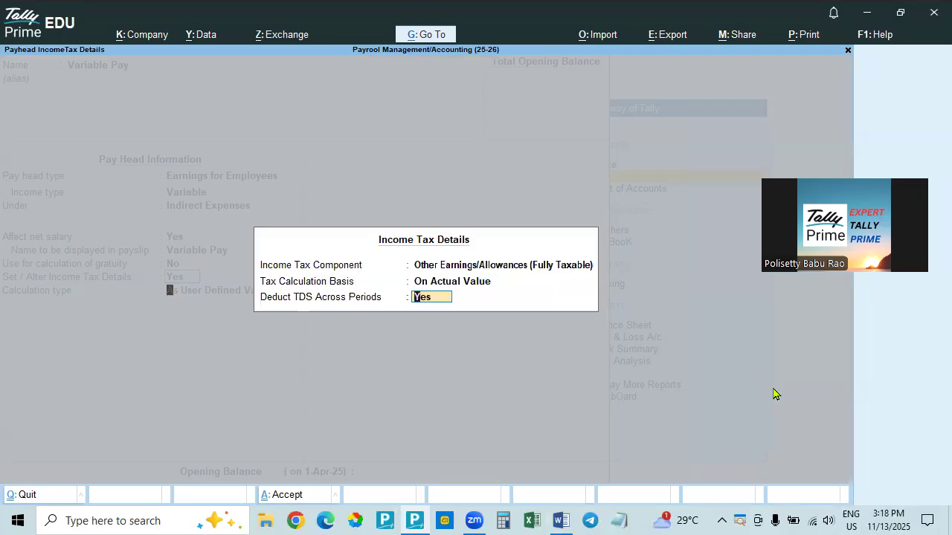
{"action": "key", "text": "Return"}
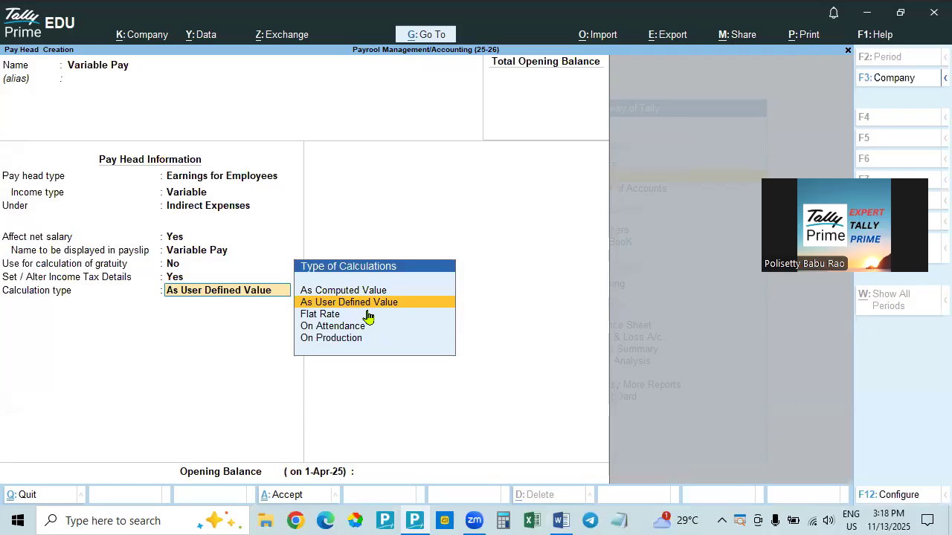
Keep the calculation type As User Defined Value and save the Variable Pay pay head without an opening balance.
{"action": "key", "text": "Return"}
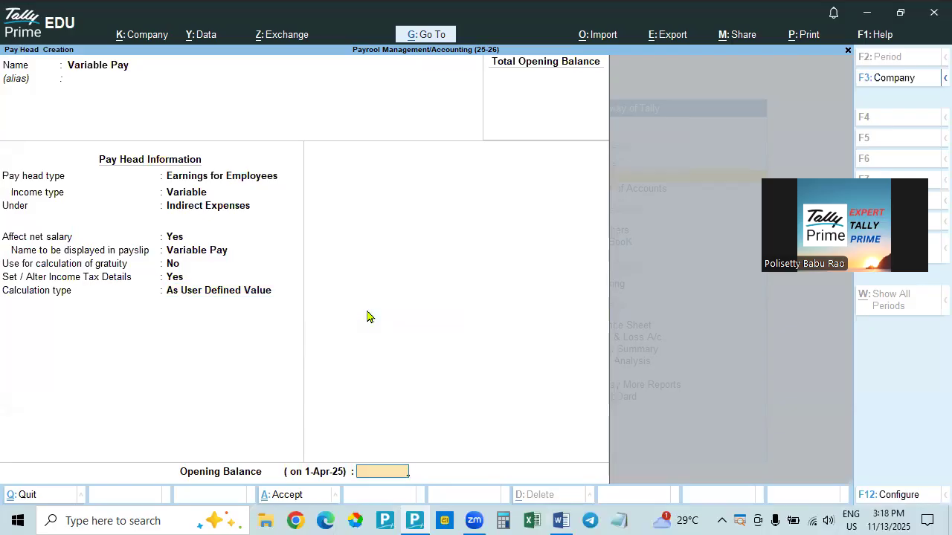
{"action": "key", "text": "Return"}
{"action": "key", "text": "Return"}
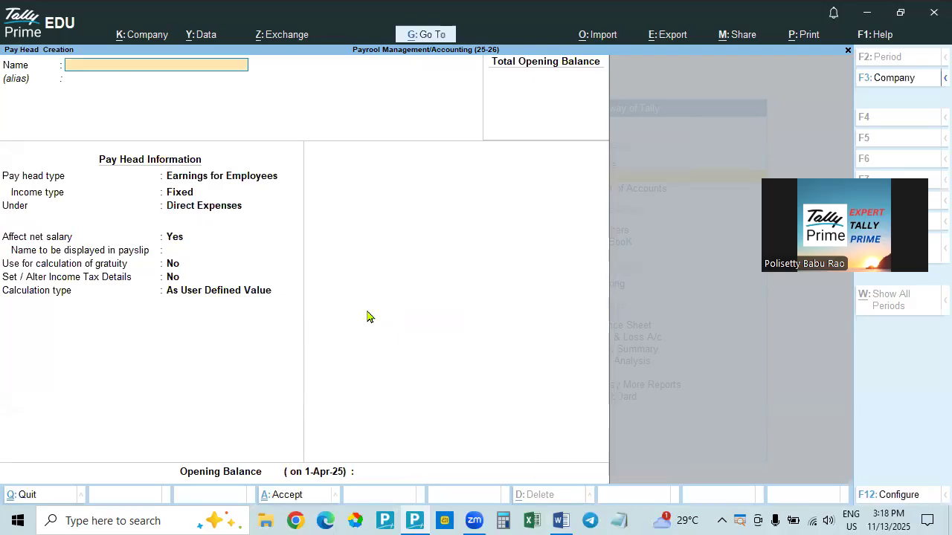
Check the Word list and name the new pay head Medical Allowance, with pay head type Earnings for Employees.
{"action": "key", "text": "alt+Tab"}
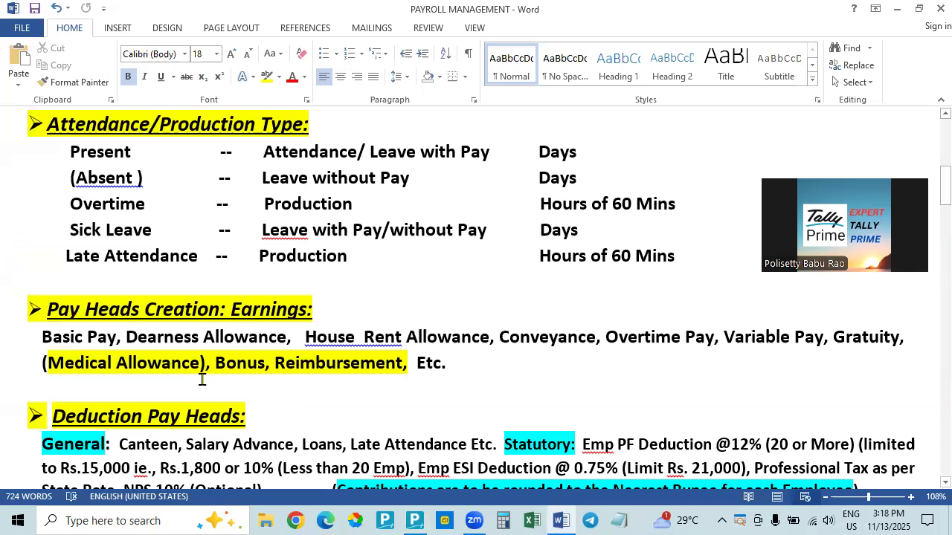
{"action": "key", "text": "alt+Tab"}
{"action": "type", "text": "Medical Allowance"}
{"action": "key", "text": "Return"}
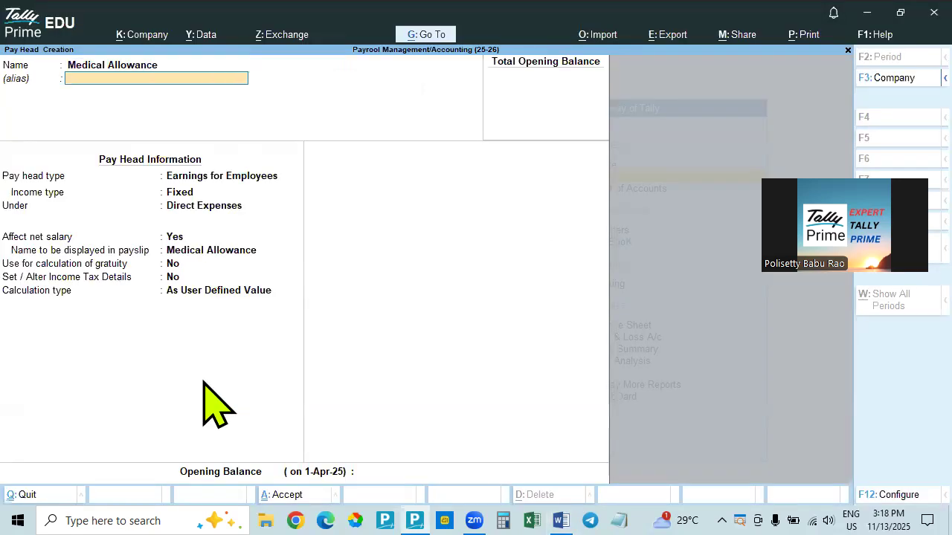
{"action": "key", "text": "Return"}
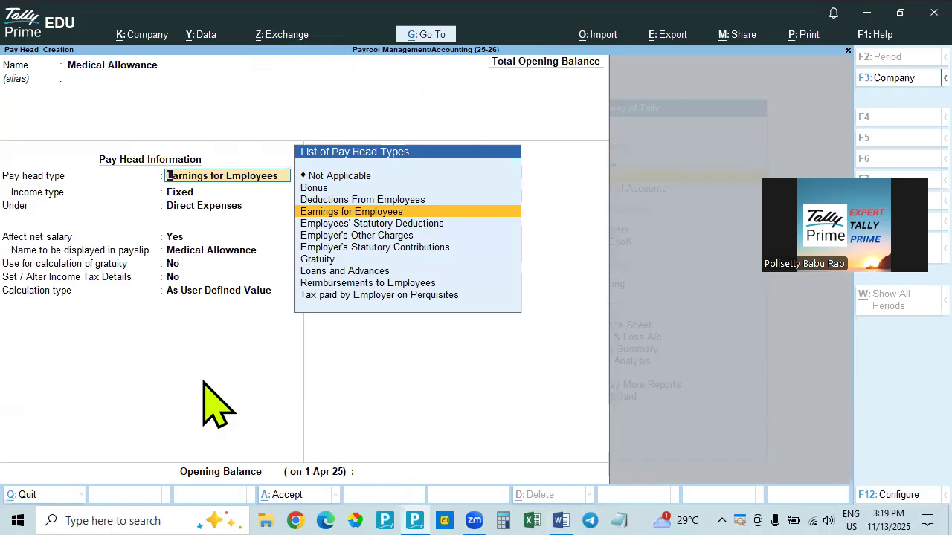
{"action": "key", "text": "Return"}
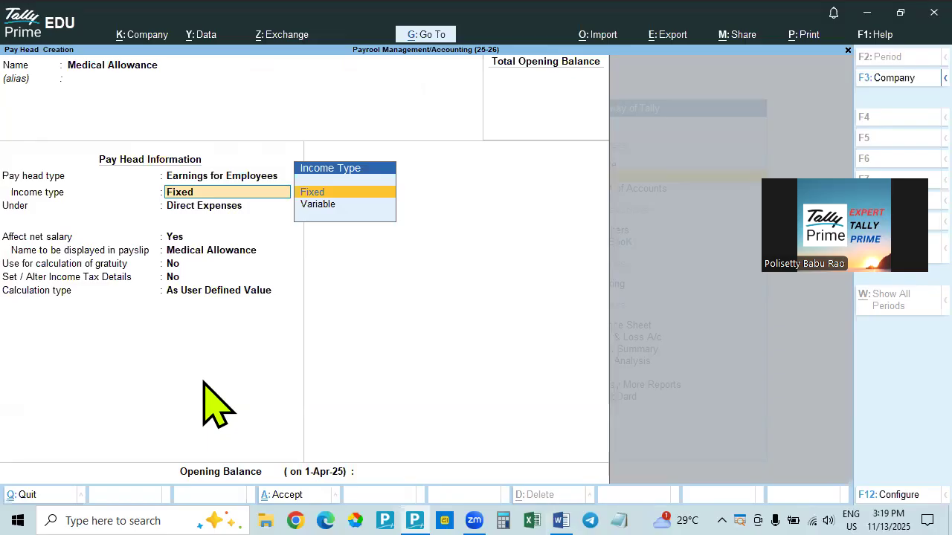
Set Medical Allowance to Fixed income under Indirect Expenses, affecting net salary, not used for gratuity, with income tax details enabled.
{"action": "key", "text": "Return"}
{"action": "key", "text": "Down"}
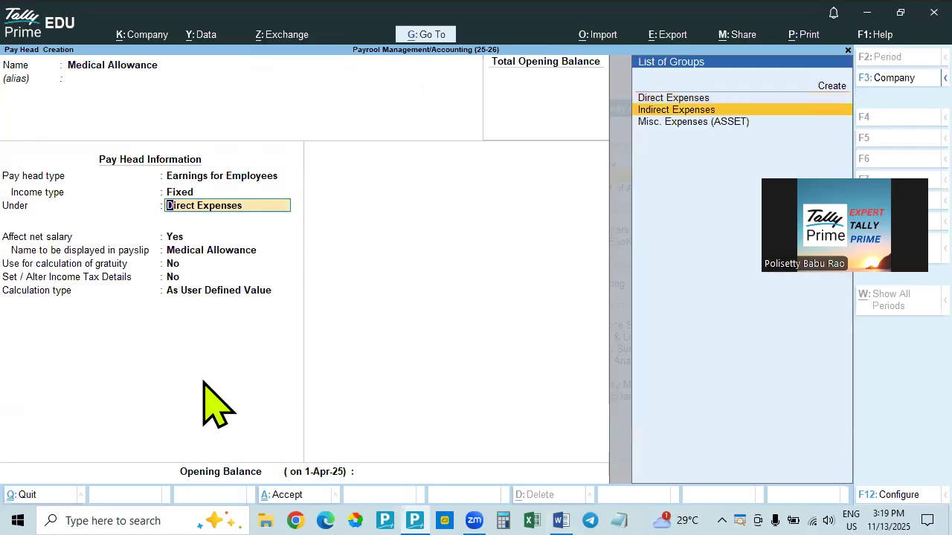
{"action": "key", "text": "Return"}
{"action": "key", "text": "Return"}
{"action": "key", "text": "Return"}
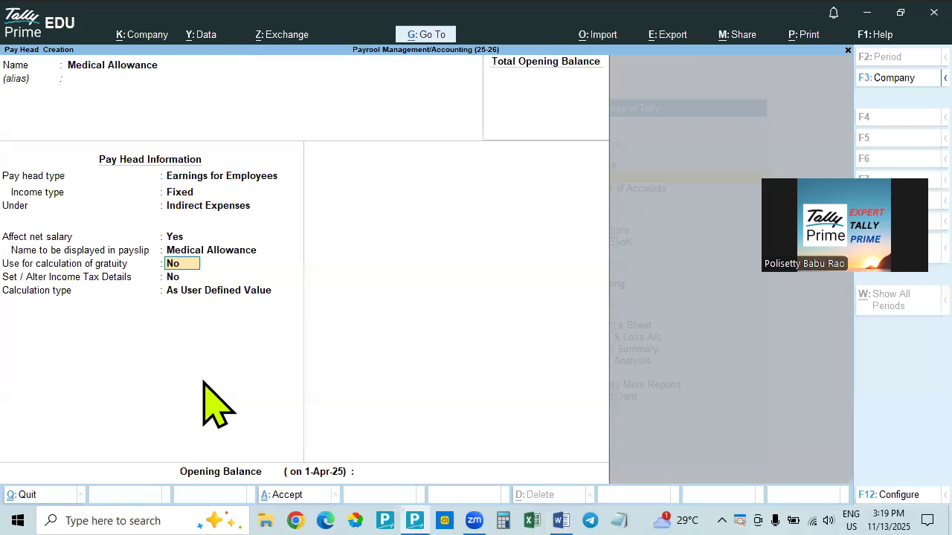
{"action": "key", "text": "Return"}
{"action": "type", "text": "y"}
{"action": "key", "text": "Return"}
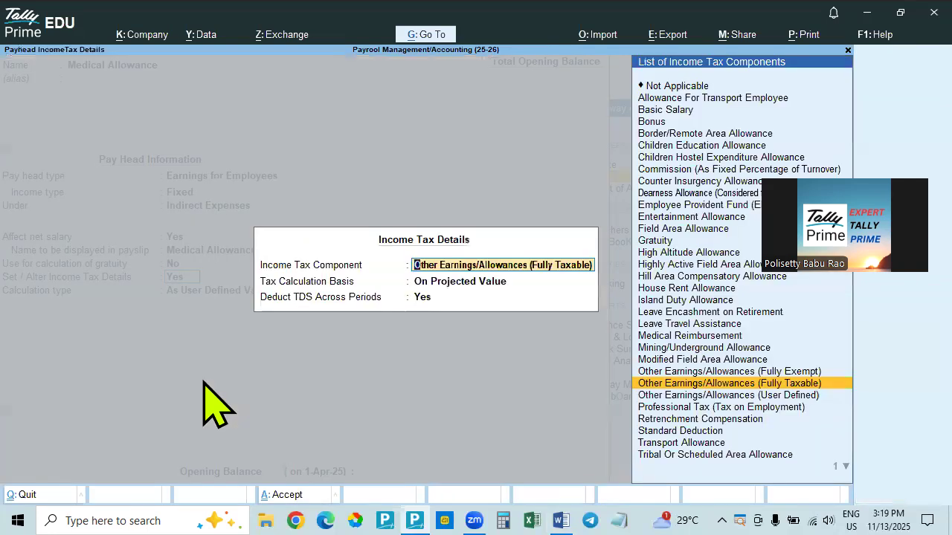
{"action": "type", "text": "Me"}
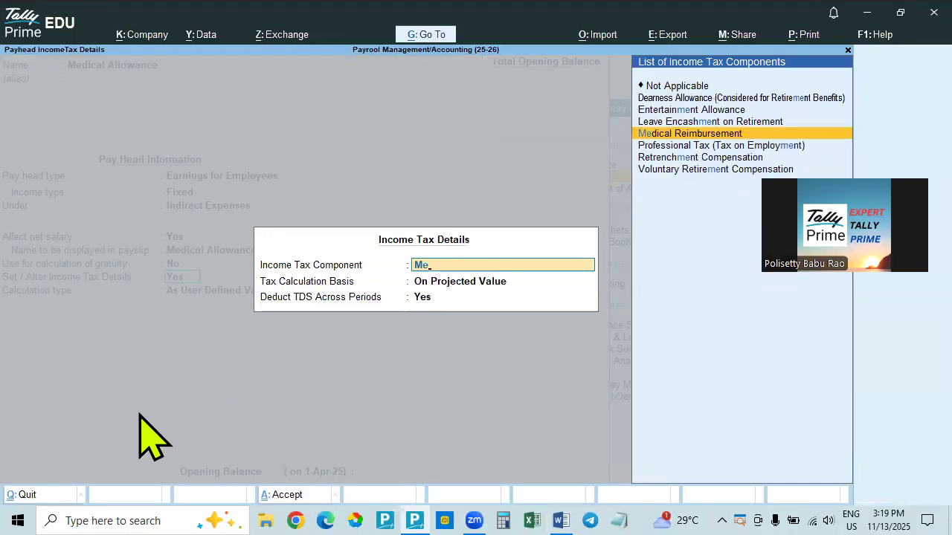
{"action": "key", "text": "BackSpace"}
{"action": "key", "text": "BackSpace"}
{"action": "key", "text": "Escape"}
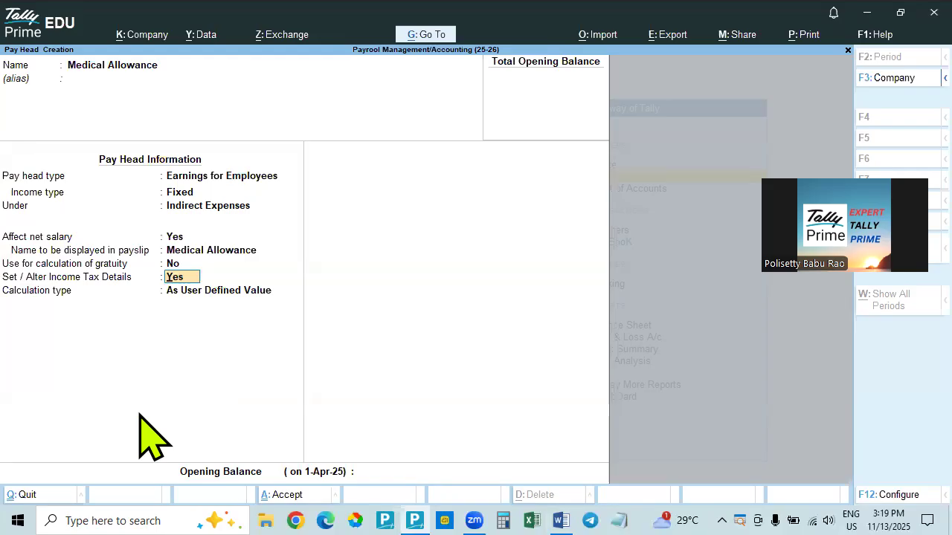
{"action": "key", "text": "Return"}
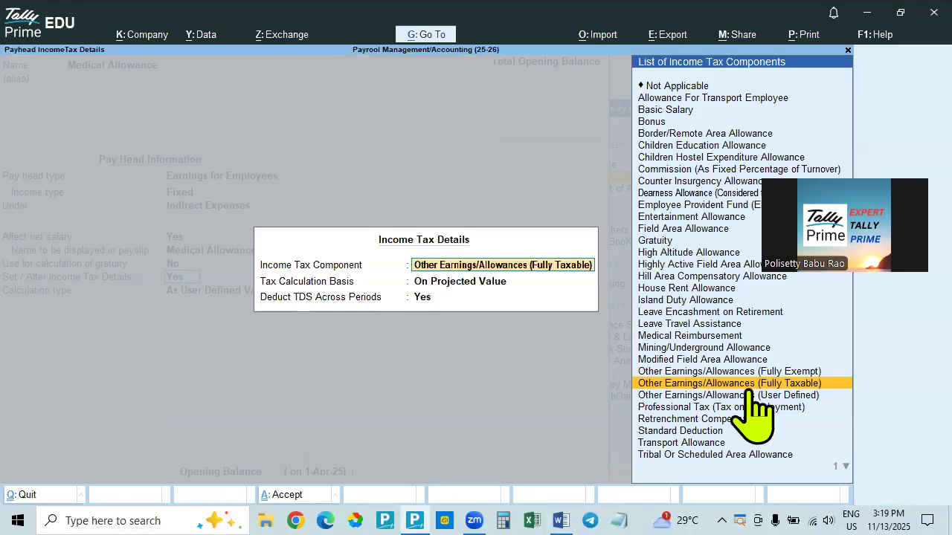
Set Medical Allowance to Other Earnings/Allowances (Fully Taxable) on projected value with TDS deducted across periods, and calculate it at Flat Rate per Months.
{"action": "key", "text": "Return"}
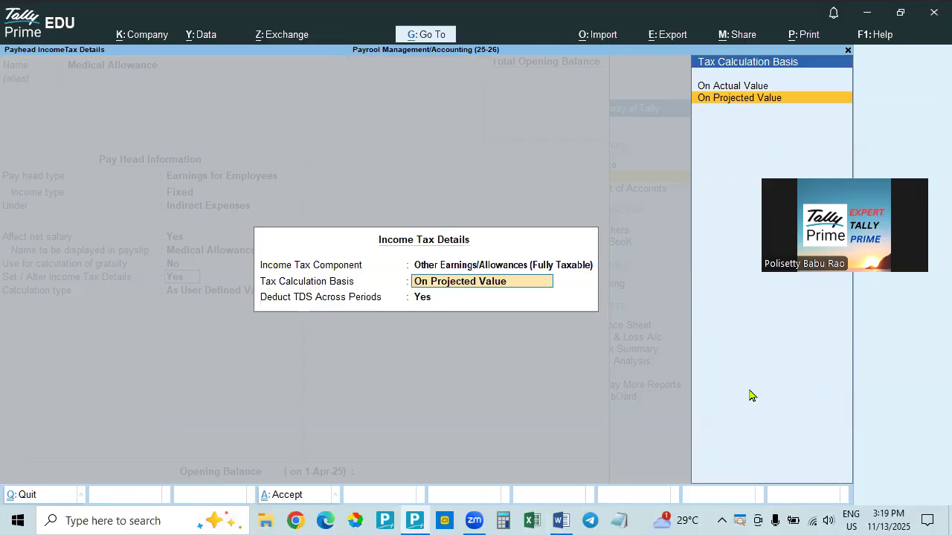
{"action": "key", "text": "Return"}
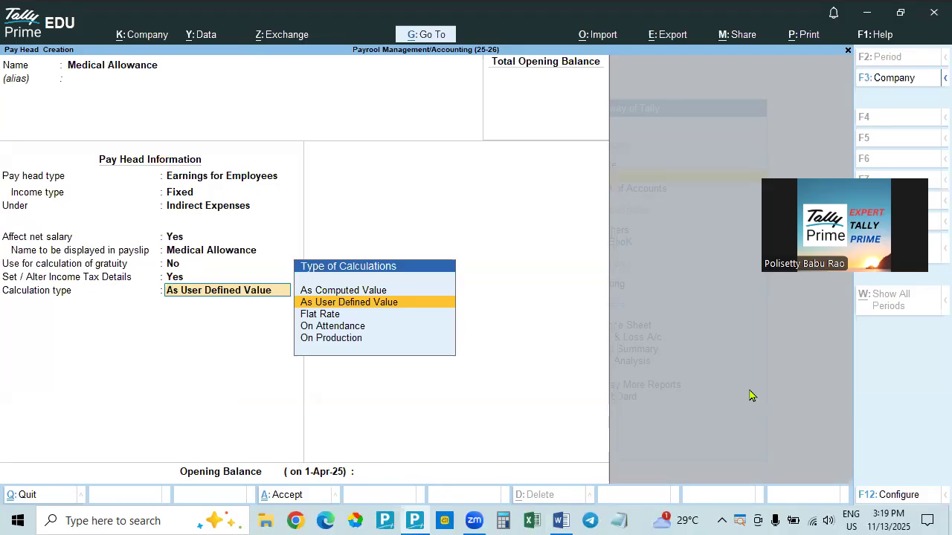
{"action": "key", "text": "Down"}
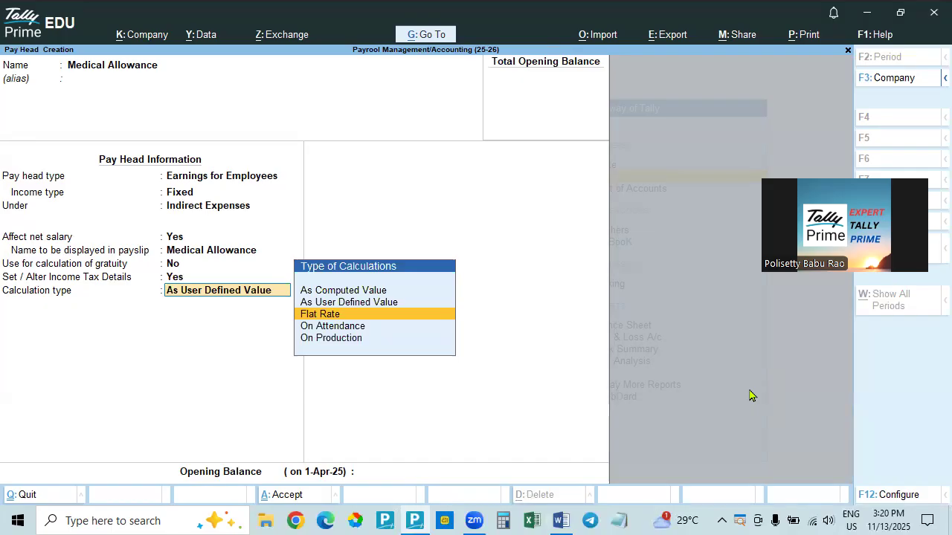
{"action": "key", "text": "Up"}
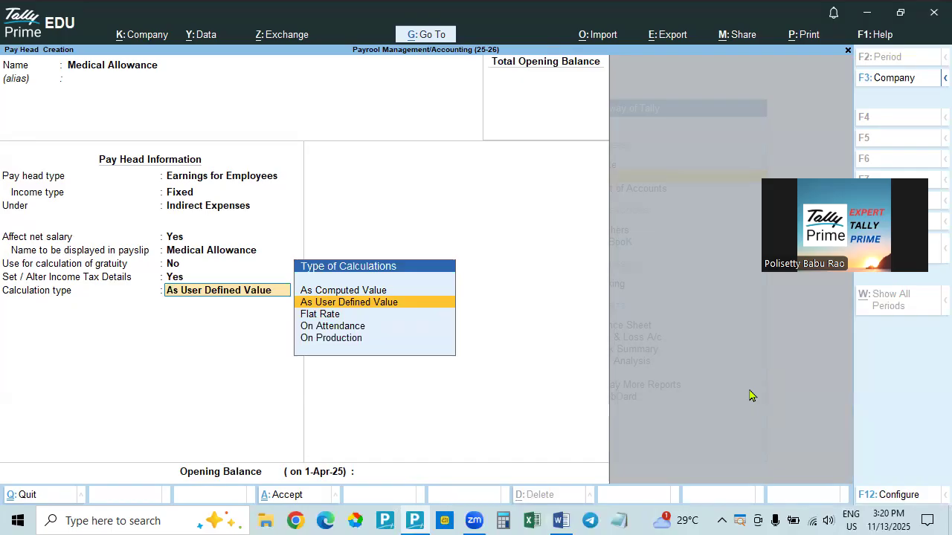
{"action": "key", "text": "Down"}
{"action": "key", "text": "Return"}
{"action": "key", "text": "Down"}
{"action": "key", "text": "Down"}
{"action": "key", "text": "Return"}
Apply Normal Rounding with a limit of 1 to Medical Allowance and save the pay head without an opening balance.
{"action": "key", "text": "Down"}
{"action": "key", "text": "Down"}
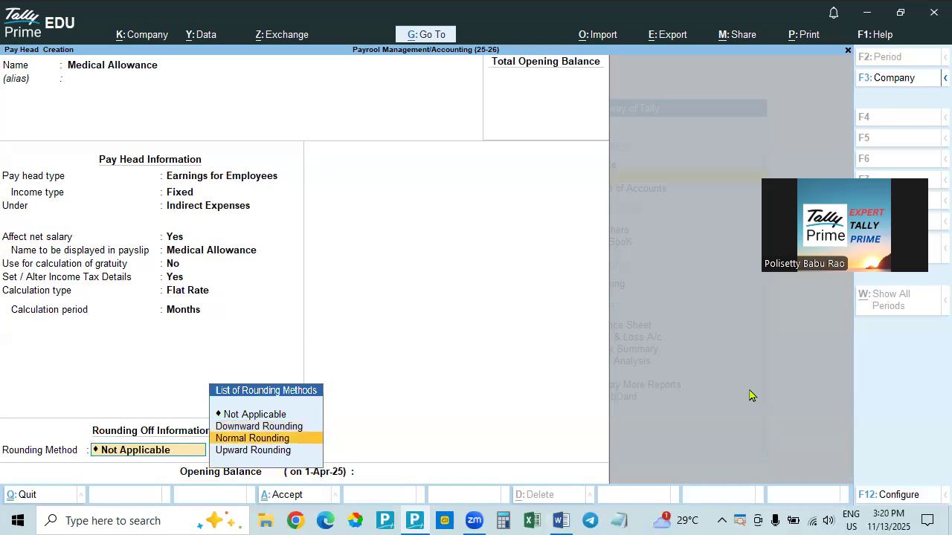
{"action": "key", "text": "Return"}
{"action": "type", "text": "1"}
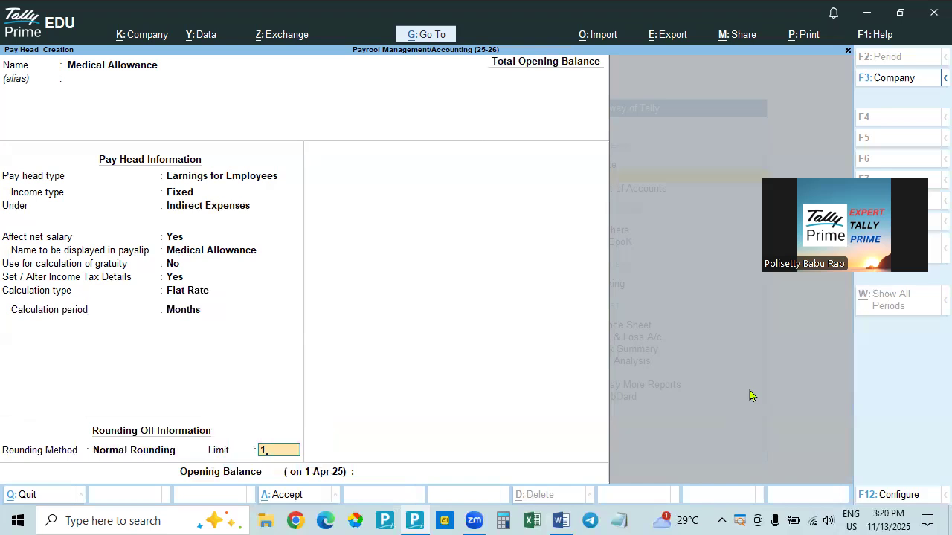
{"action": "key", "text": "Return"}
{"action": "key", "text": "Return"}
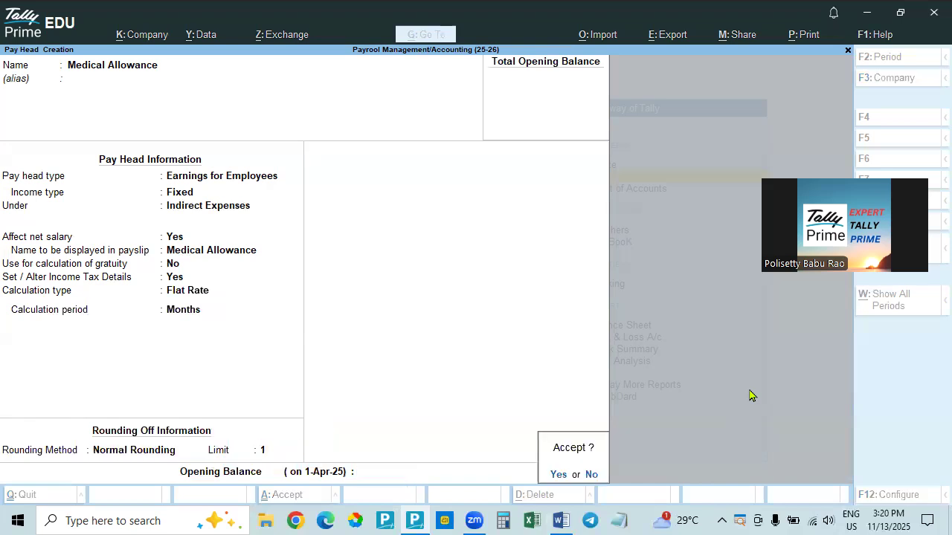
{"action": "key", "text": "Return"}
Check the Word list and name the new pay head Medical Reimbersement.
{"action": "key", "text": "alt+Tab"}
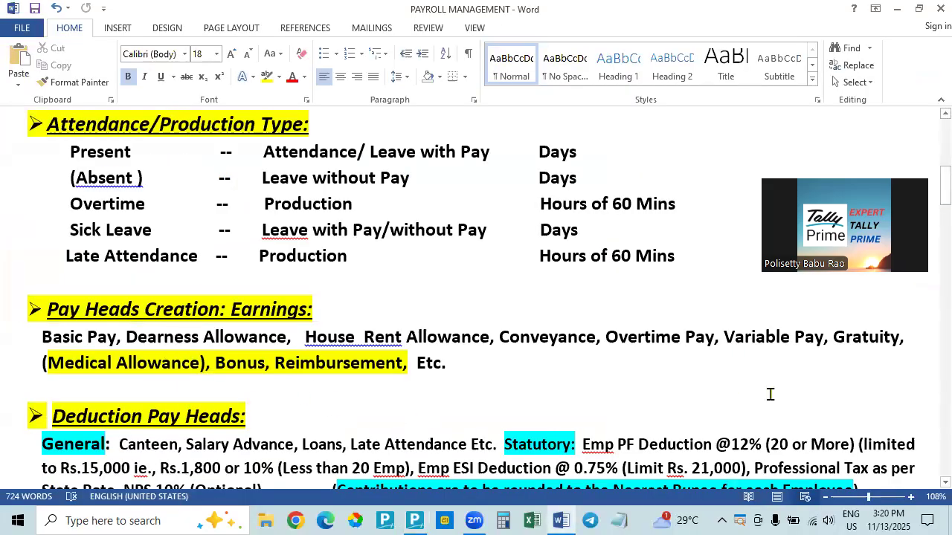
{"action": "key", "text": "alt+Tab"}
{"action": "type", "text": "Medical e"}
{"action": "key", "text": "BackSpace"}
{"action": "type", "text": "Reimber"}
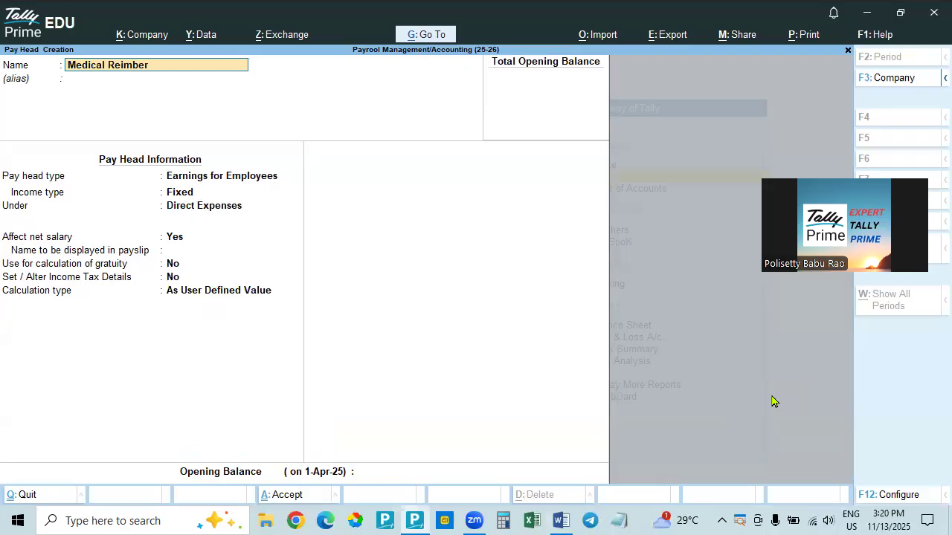
{"action": "type", "text": "semnet"}
{"action": "key", "text": "BackSpace"}
{"action": "key", "text": "BackSpace"}
{"action": "type", "text": "em"}
{"action": "key", "text": "BackSpace"}
{"action": "type", "text": "n"}
{"action": "key", "text": "Return"}
{"action": "key", "text": "Return"}
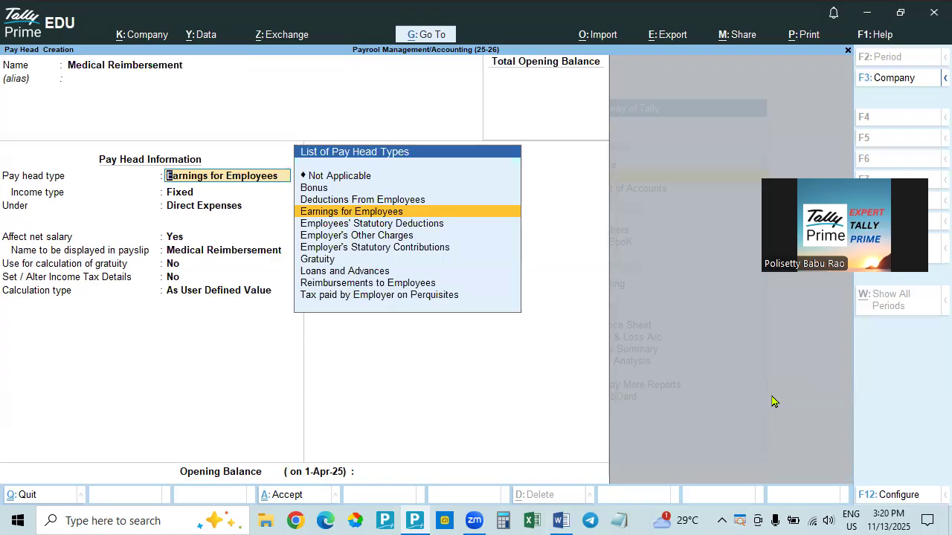
Set Medical Reimbersement as Earnings for Employees with Variable income under Indirect Expenses, affecting net salary and not used for gratuity.
{"action": "key", "text": "Return"}
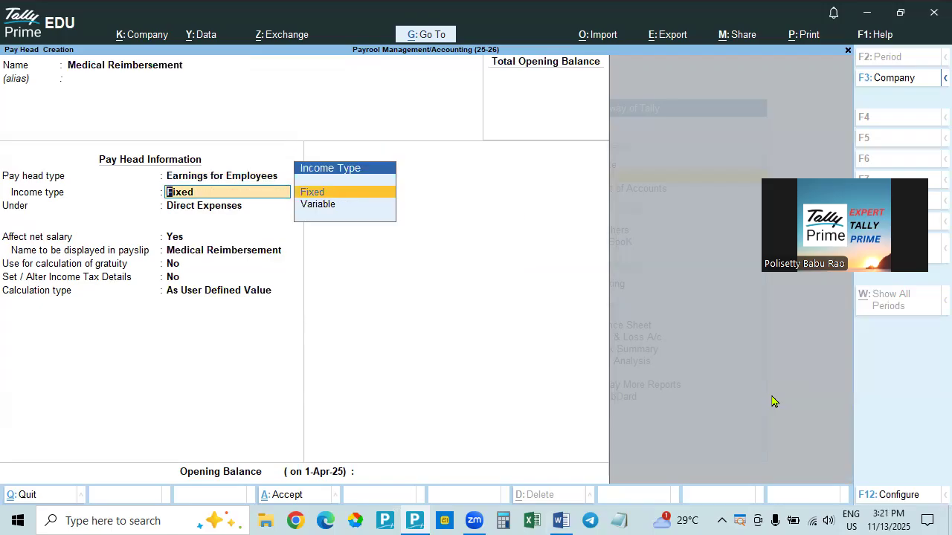
{"action": "key", "text": "Down"}
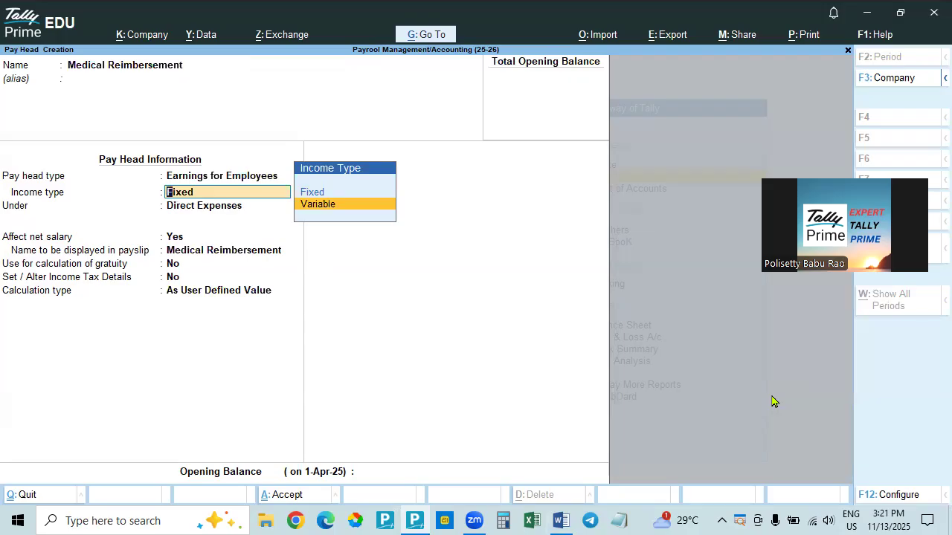
{"action": "key", "text": "Return"}
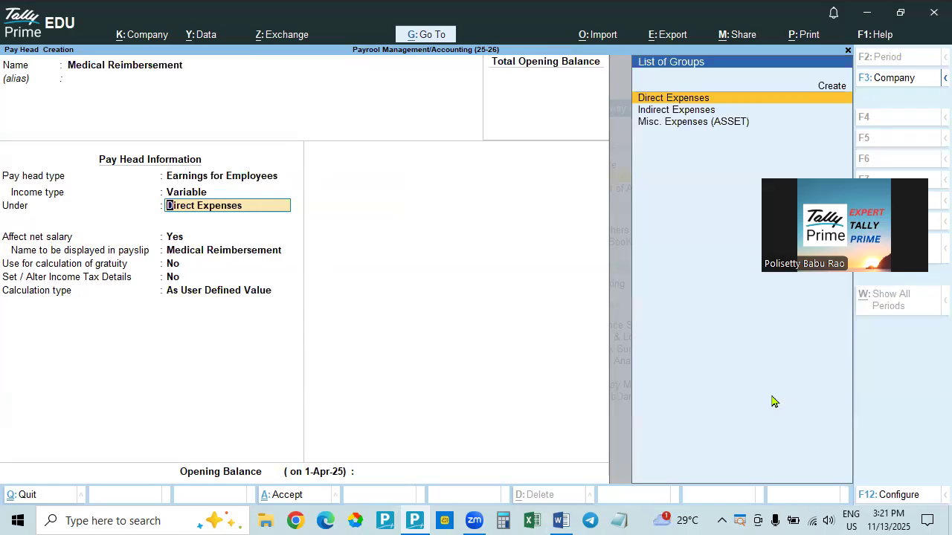
{"action": "key", "text": "Down"}
{"action": "key", "text": "Return"}
{"action": "key", "text": "Return"}
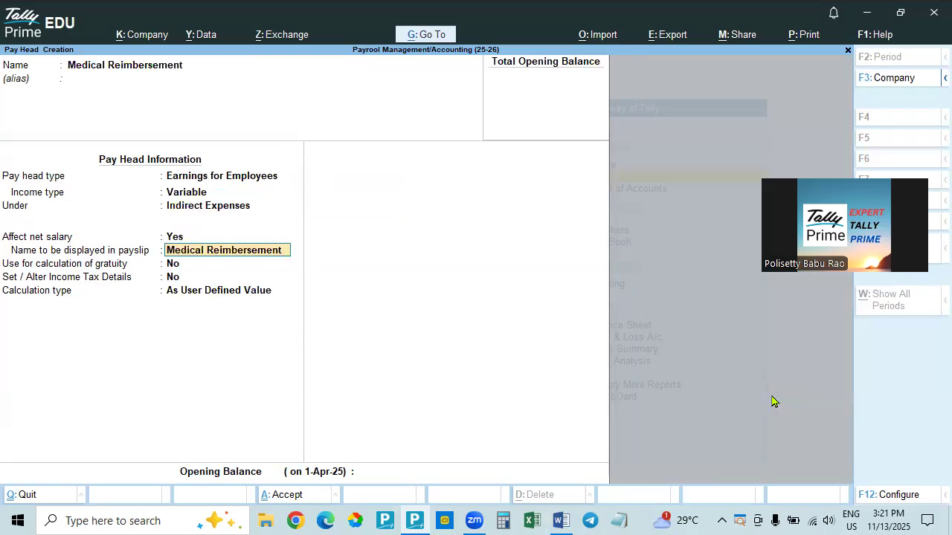
{"action": "key", "text": "Return"}
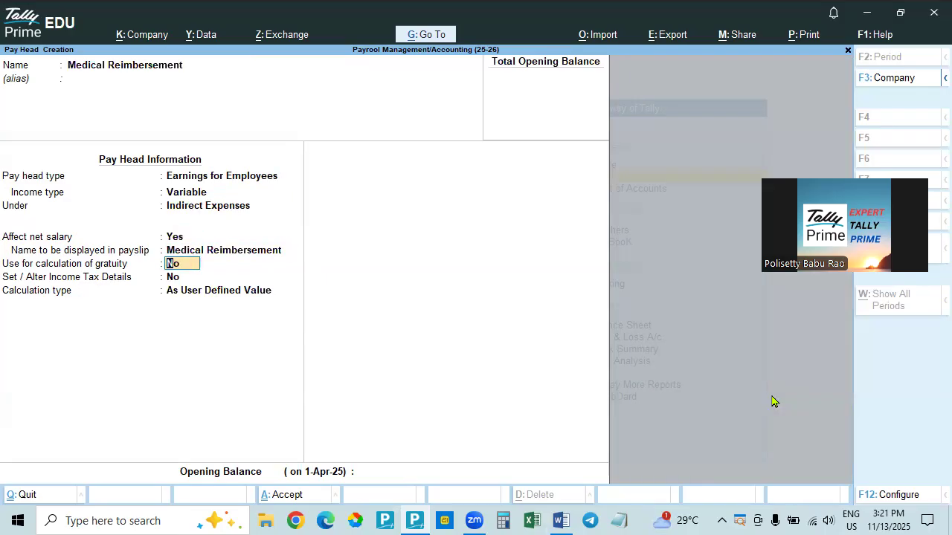
{"action": "key", "text": "Return"}
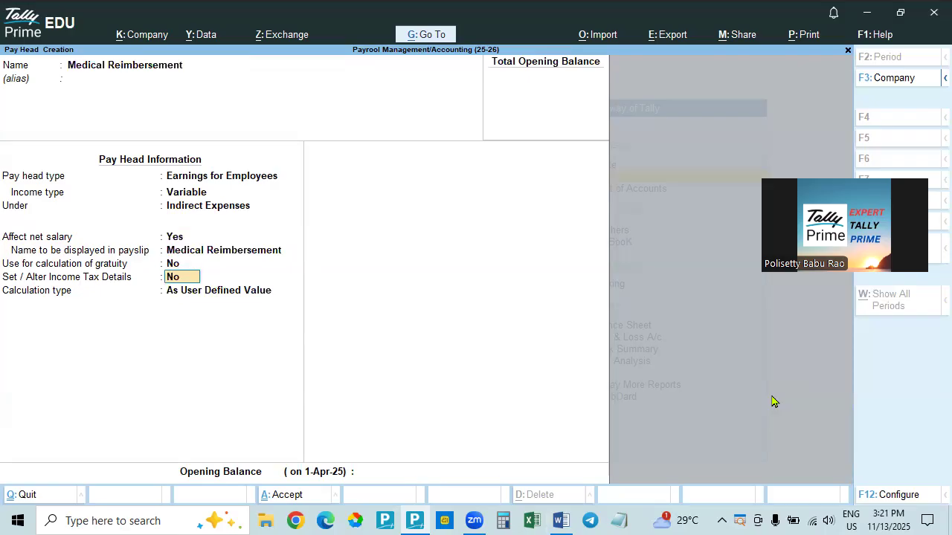
Enable income tax details with the Medical Reimbursement component, calculated On Actual Value and with TDS deducted across periods.
{"action": "type", "text": "y"}
{"action": "key", "text": "Return"}
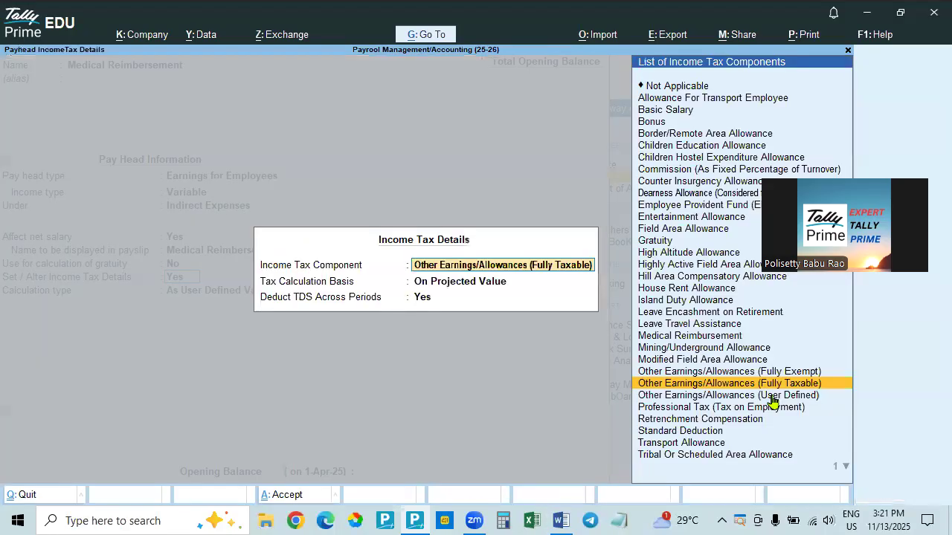
{"action": "type", "text": "Medical Reimbursement"}
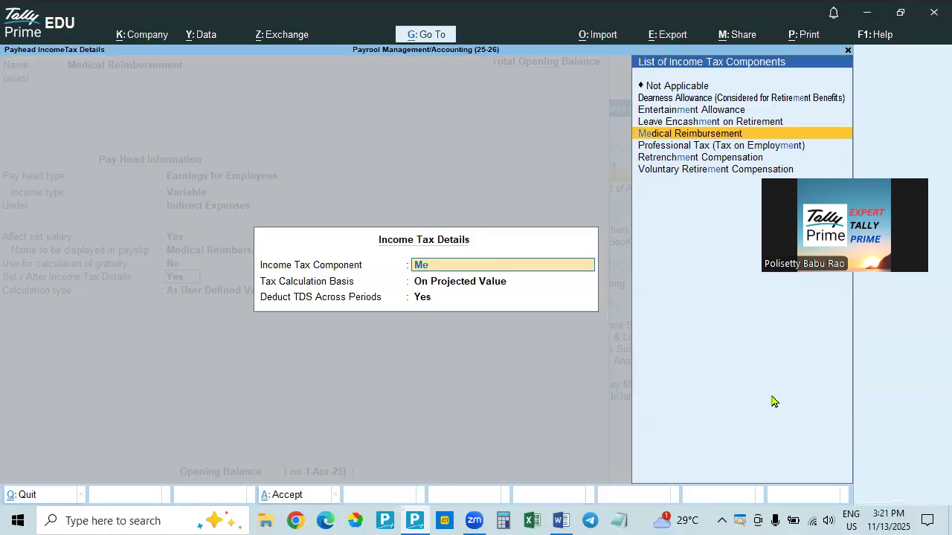
{"action": "key", "text": "Return"}
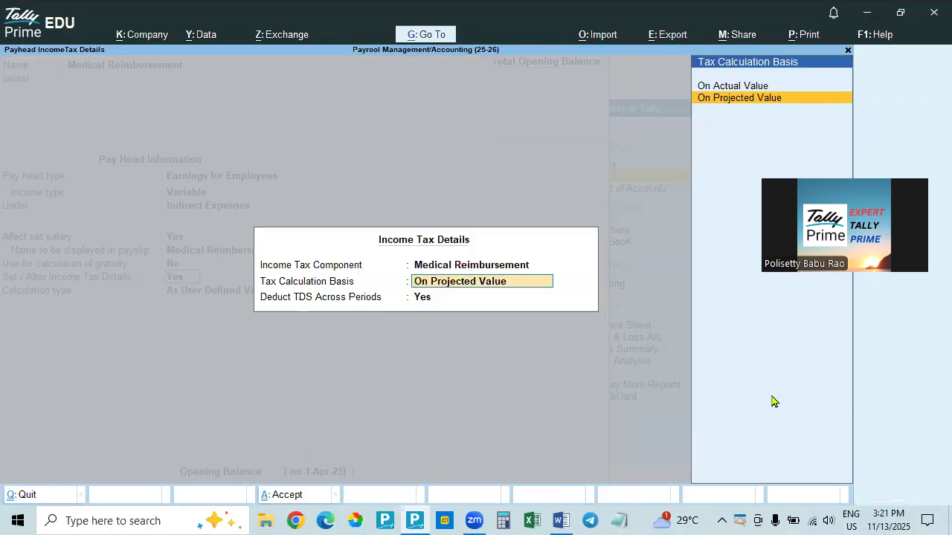
{"action": "key", "text": "Up"}
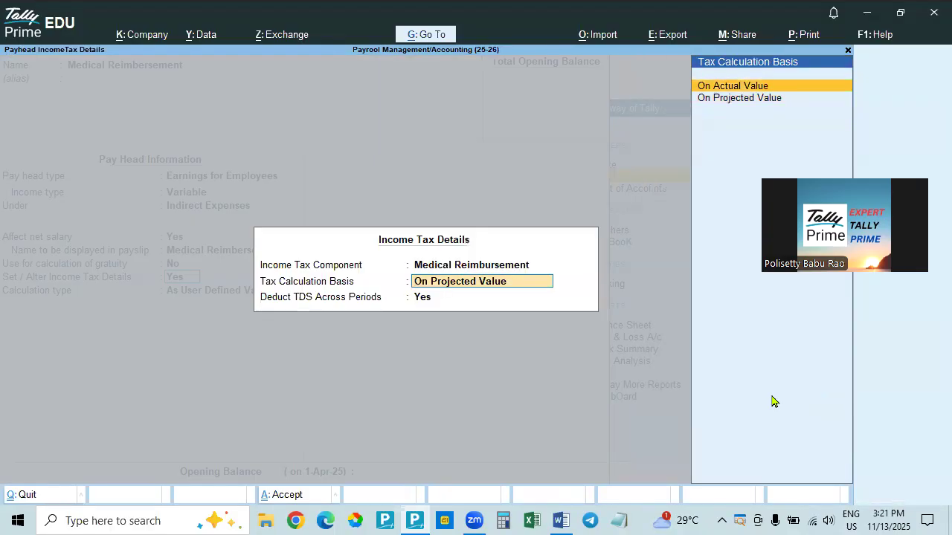
{"action": "key", "text": "Return"}
{"action": "key", "text": "Return"}
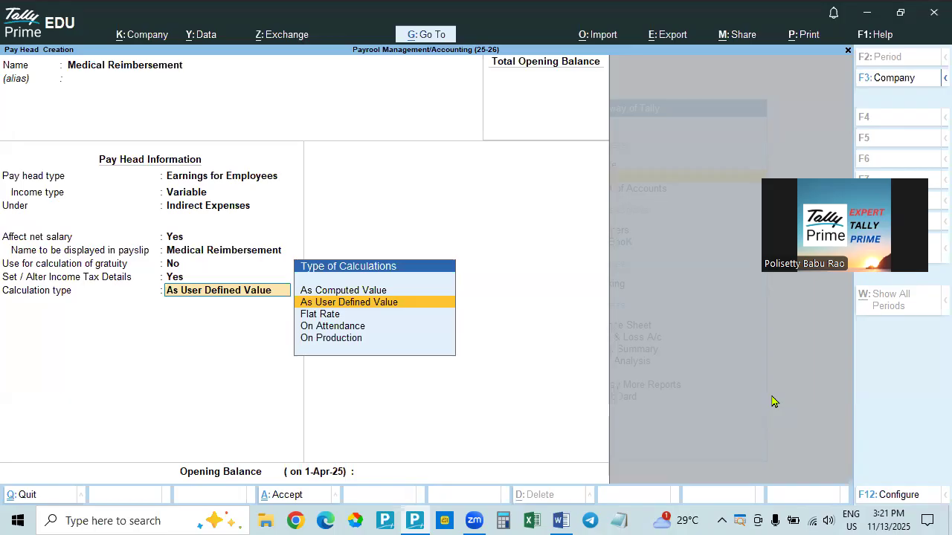
Keep the Medical Reimbersement calculation type As User Defined Value and save the pay head without an opening balance.
{"action": "key", "text": "Return"}
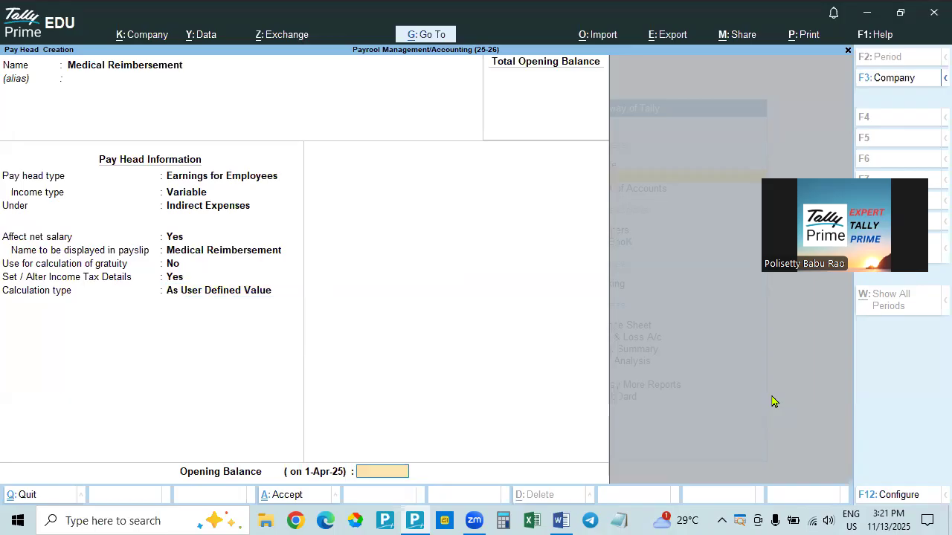
{"action": "key", "text": "Return"}
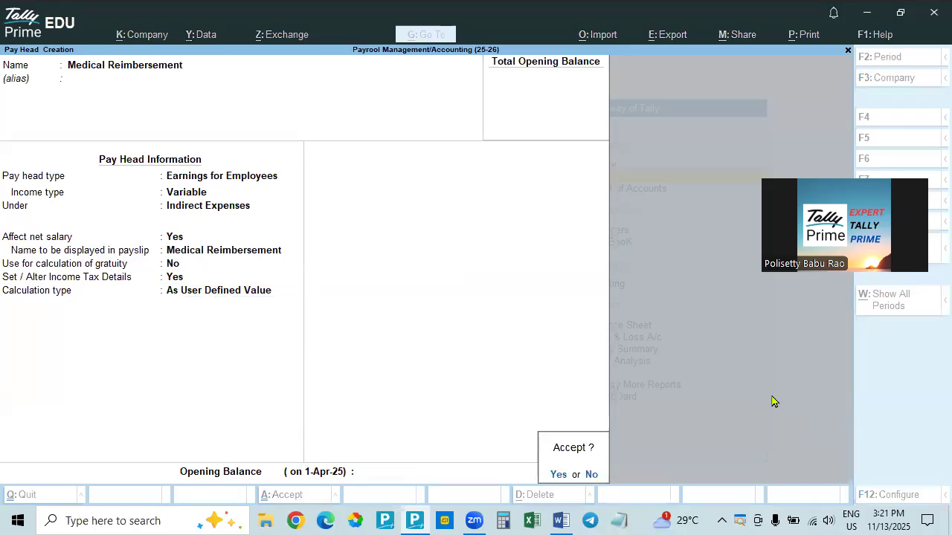
{"action": "key", "text": "Return"}
Check the Word list and name the new pay head Bonus, with pay head type Bonus.
{"action": "key", "text": "alt+Tab"}
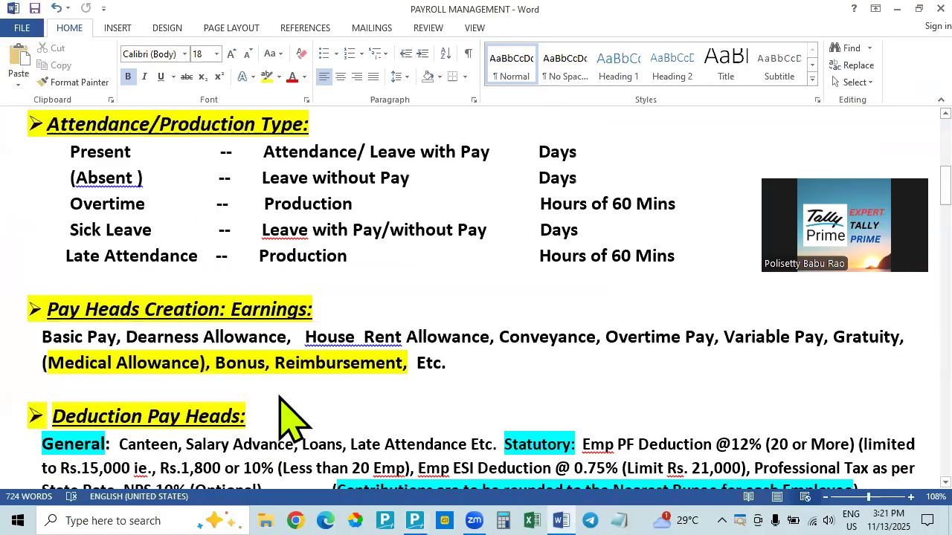
{"action": "key", "text": "alt+Tab"}
{"action": "type", "text": "Bonus"}
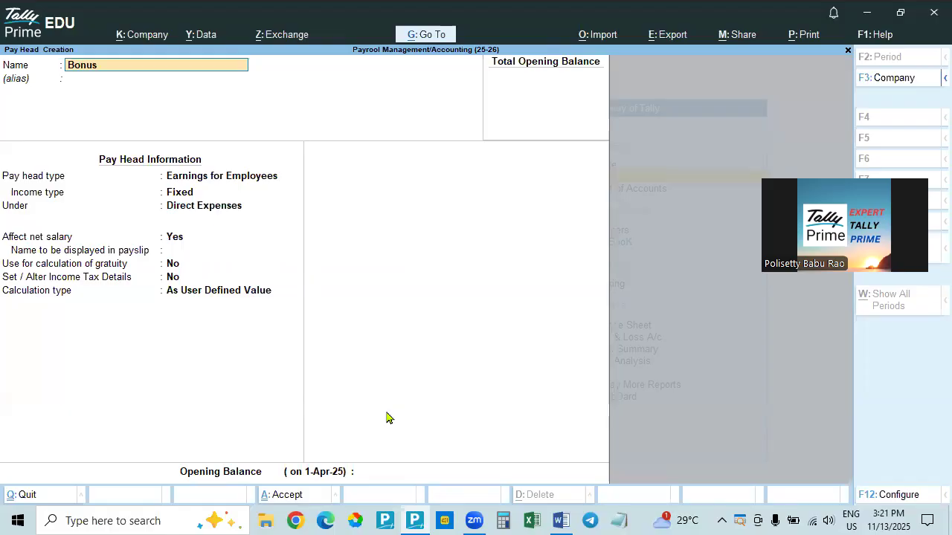
{"action": "key", "text": "Return"}
{"action": "key", "text": "Return"}
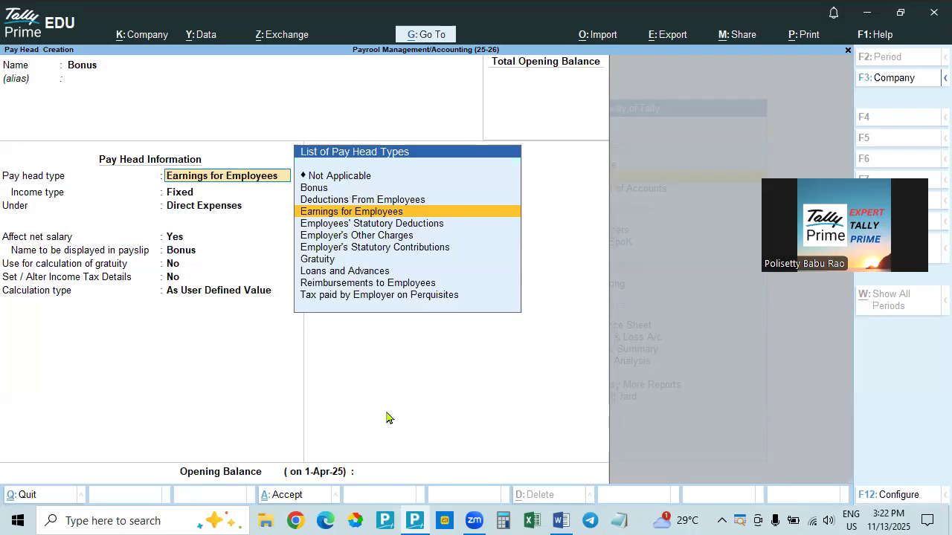
{"action": "key", "text": "Up"}
{"action": "key", "text": "Down"}
{"action": "key", "text": "Up"}
{"action": "key", "text": "Up"}
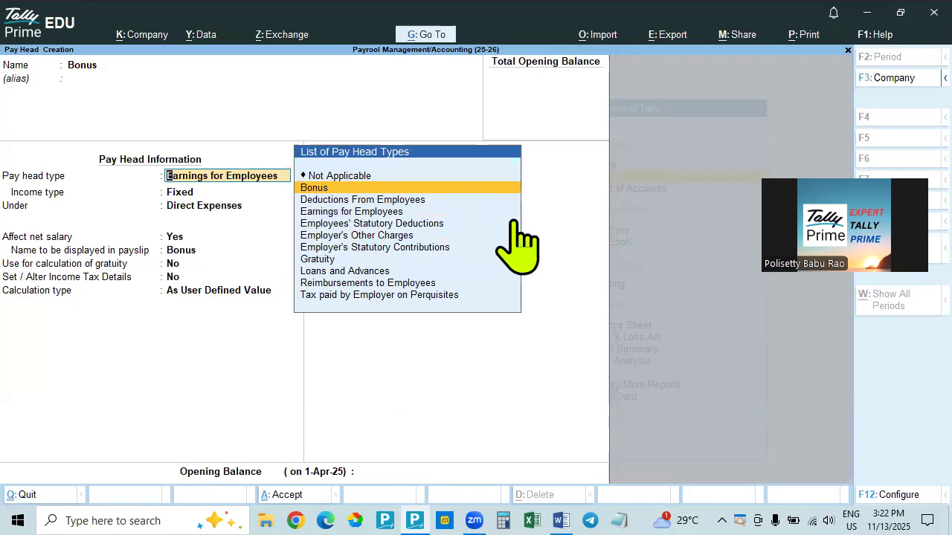
{"action": "key", "text": "Return"}
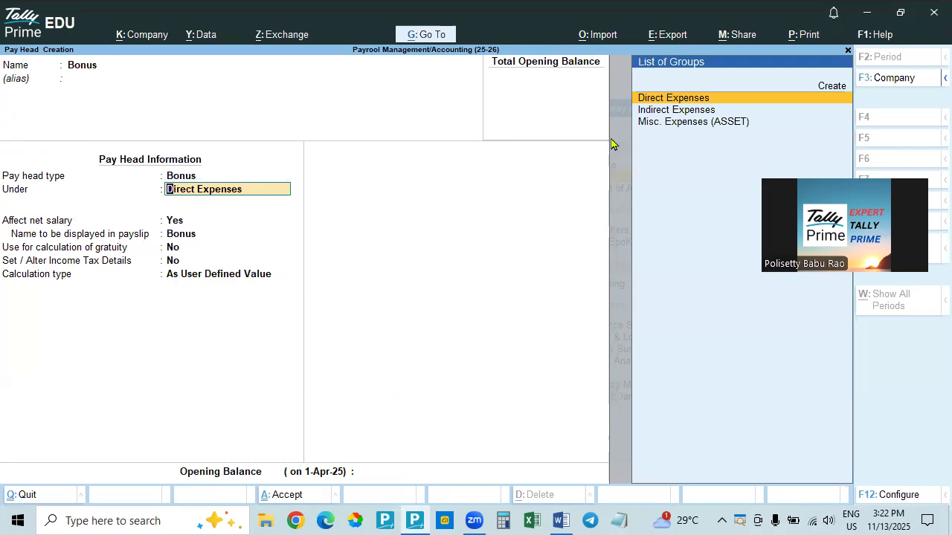
Place the Bonus pay head under Indirect Expenses, affecting net salary, shown as Bonus in the payslip and not used for gratuity.
{"action": "left_click", "coordinate": [661, 112]}
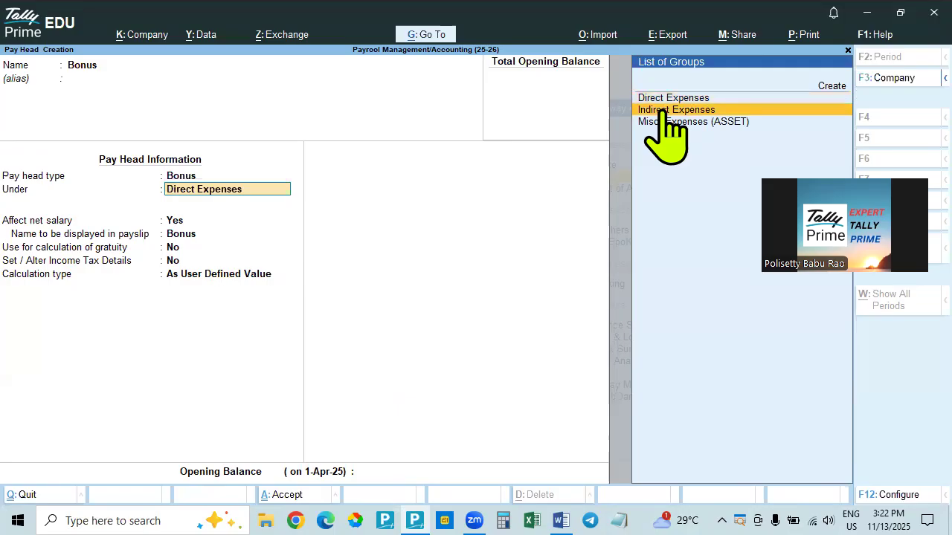
{"action": "left_click", "coordinate": [661, 111]}
{"action": "key", "text": "Return"}
{"action": "key", "text": "Return"}
{"action": "key", "text": "Return"}
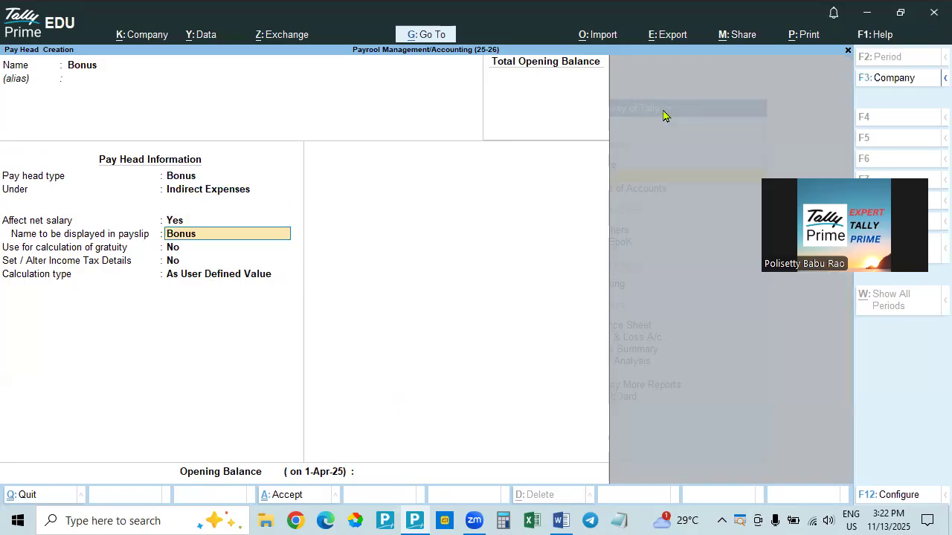
Enable income tax details for Bonus On Actual Value without TDS across periods, and save it As User Defined Value.
{"action": "type", "text": "y"}
{"action": "key", "text": "Return"}
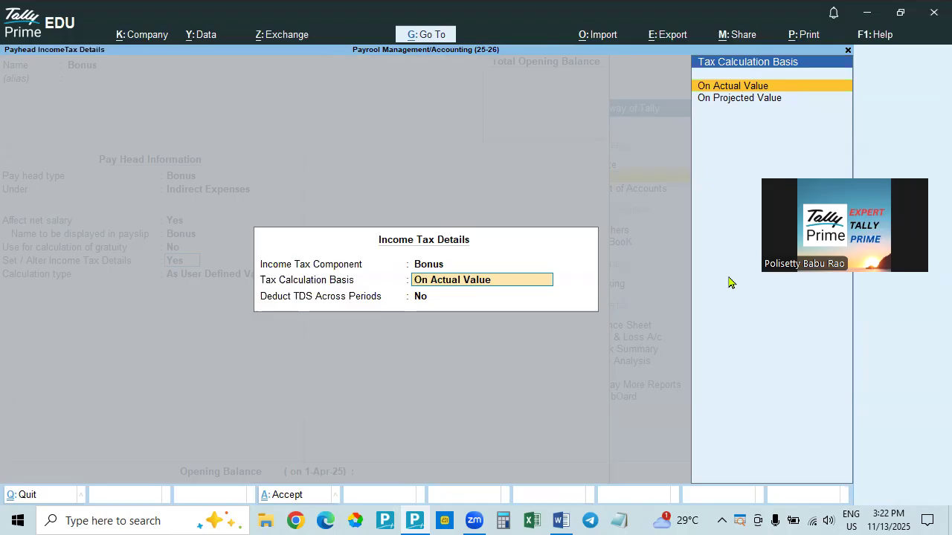
{"action": "key", "text": "Return"}
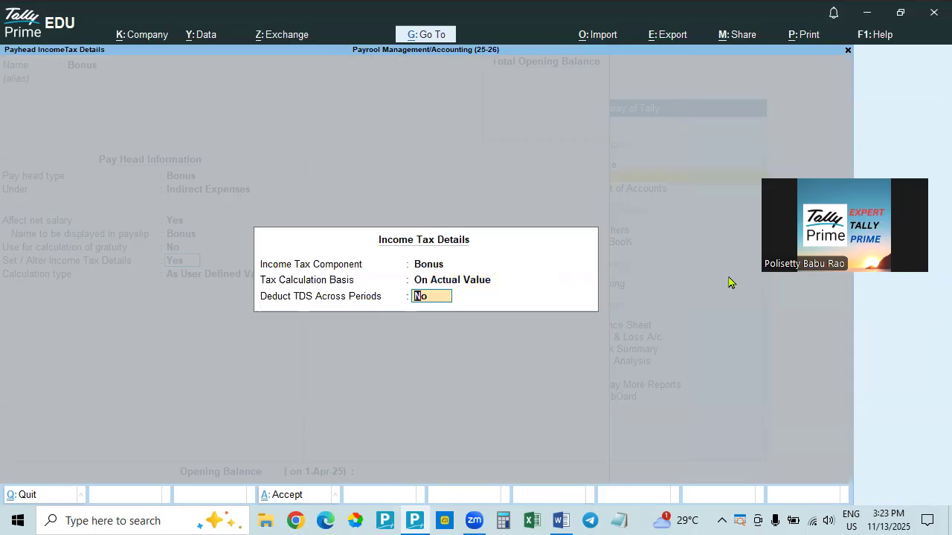
{"action": "key", "text": "Return"}
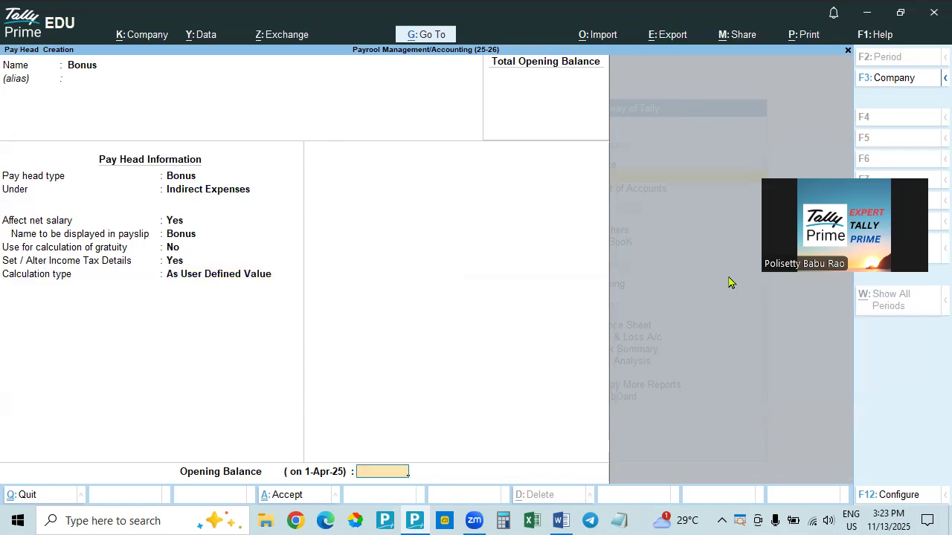
{"action": "key", "text": "Return"}
{"action": "key", "text": "Return"}
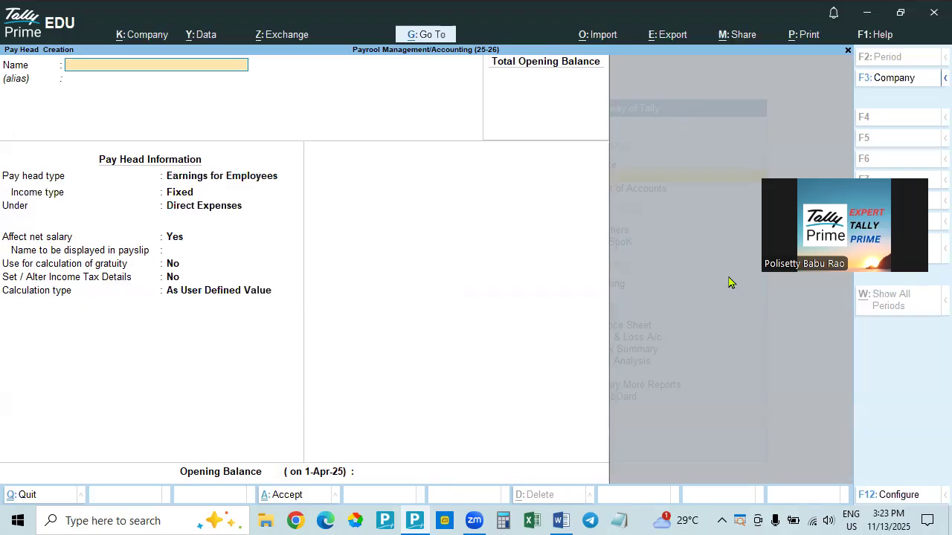
Check the Word list and name the new pay head Gratuity, with pay head type Gratuity.
{"action": "key", "text": "alt+Tab"}
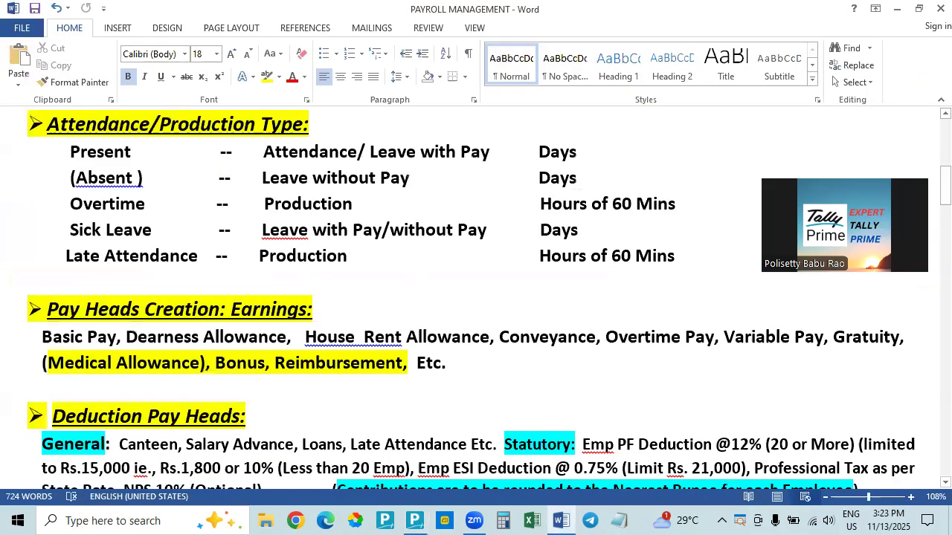
{"action": "key", "text": "alt+Tab"}
{"action": "type", "text": "G"}
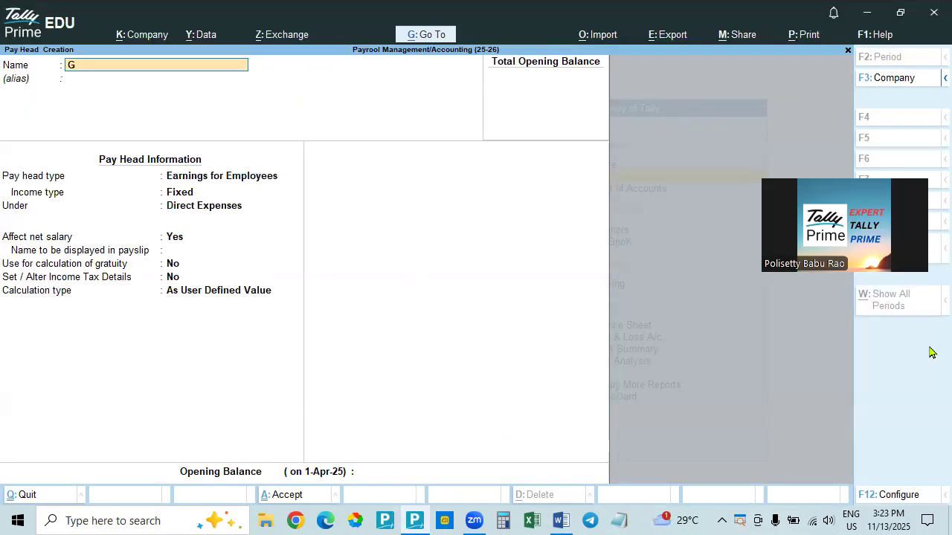
{"action": "type", "text": "ratuity"}
{"action": "key", "text": "Return"}
{"action": "key", "text": "Return"}
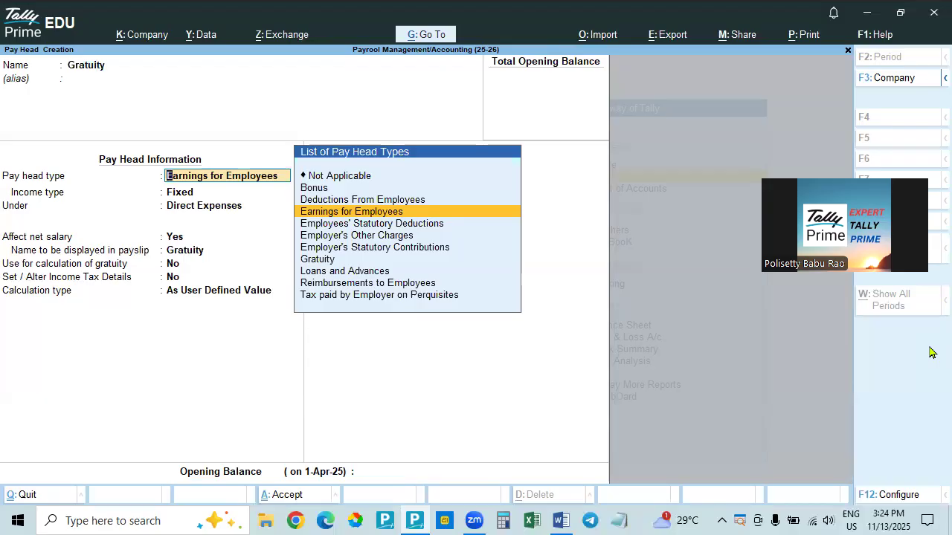
{"action": "key", "text": "Down"}
{"action": "key", "text": "Down"}
{"action": "key", "text": "Down"}
{"action": "key", "text": "Down"}
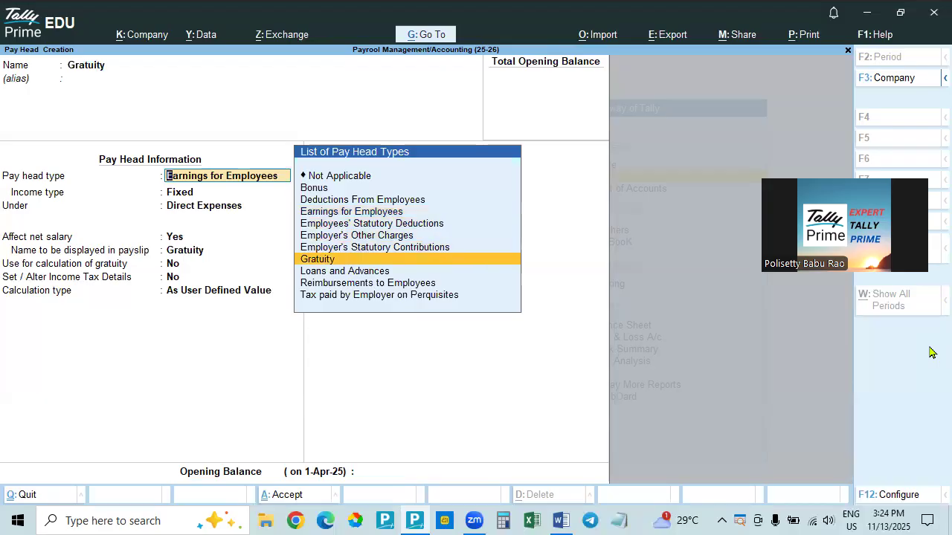
{"action": "key", "text": "Return"}
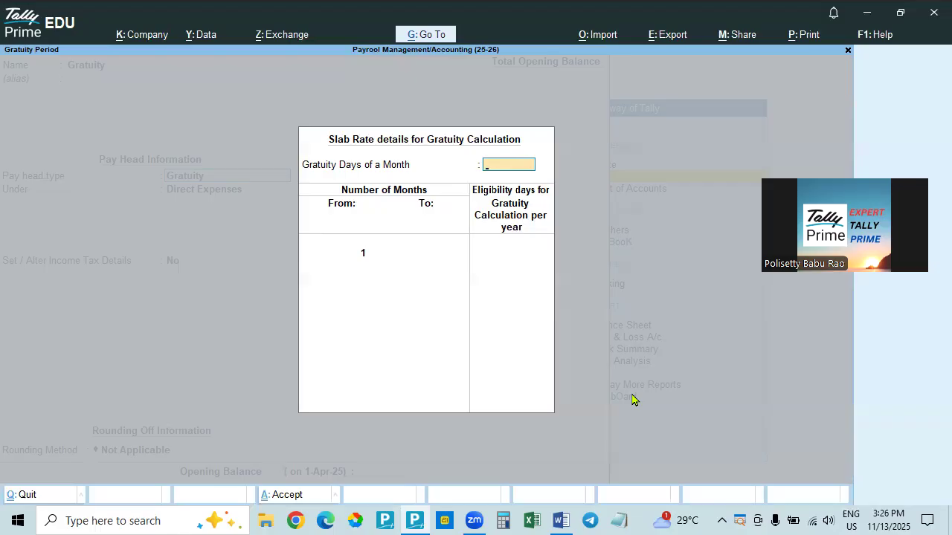
Open Calculator beside the slab form and compute 15 days' pay from a 30000 salary over 30 days.
{"action": "left_click", "coordinate": [503, 521]}
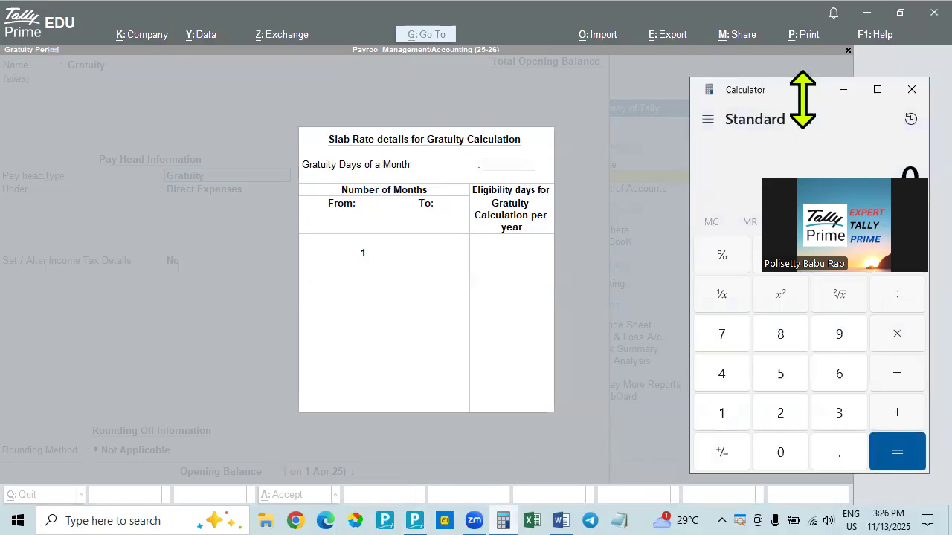
{"action": "left_click_drag", "start_coordinate": [802, 91], "coordinate": [184, 116]}
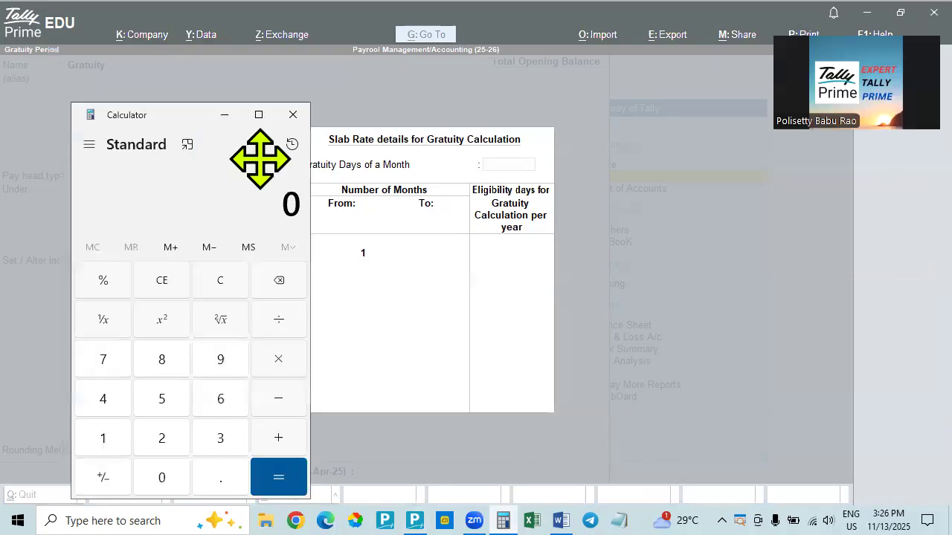
{"action": "type", "text": "000"}
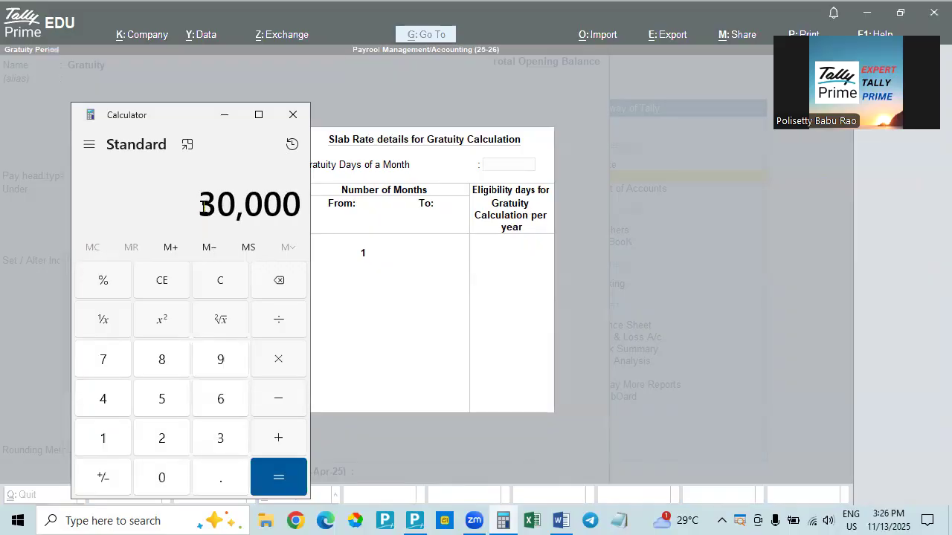
{"action": "key", "text": "slash"}
{"action": "type", "text": "3"}
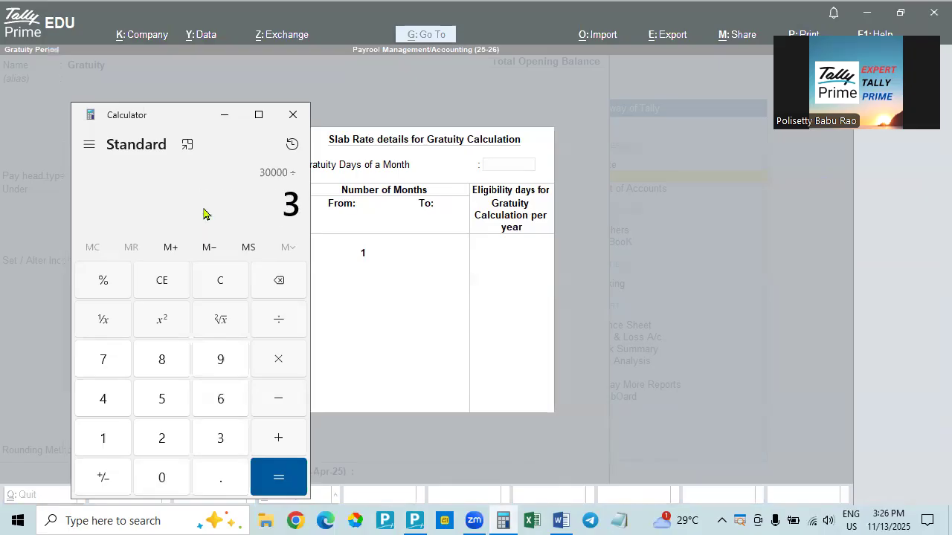
{"action": "type", "text": "0"}
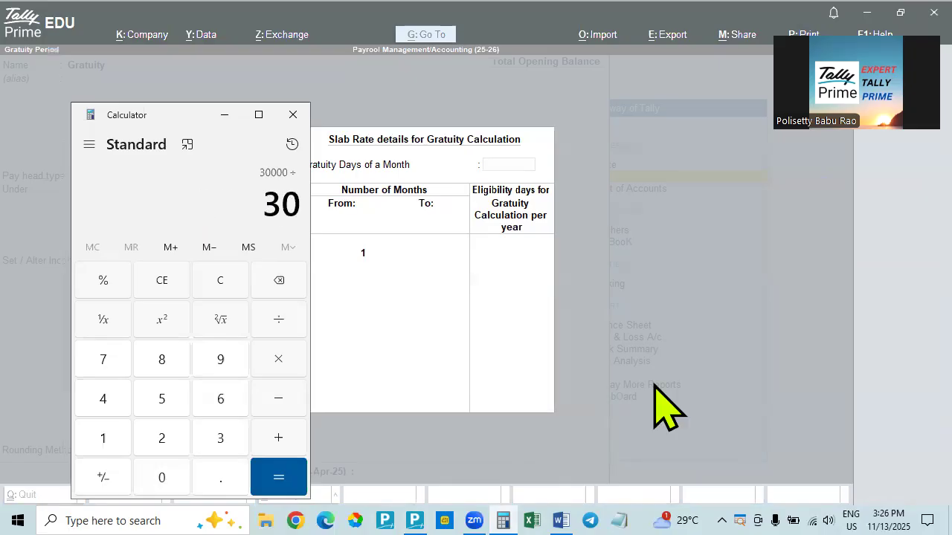
{"action": "key", "text": "asterisk"}
{"action": "type", "text": "15"}
{"action": "key", "text": "Return"}
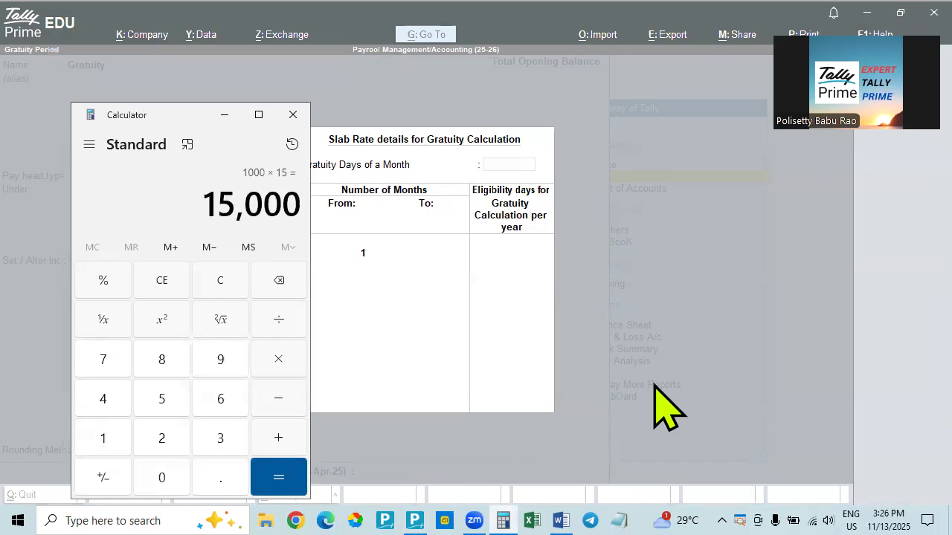
Calculate 30 divided by 15, and work out half of the 30000 salary in Calculator.
{"action": "key", "text": "Escape"}
{"action": "type", "text": "30"}
{"action": "key", "text": "slash"}
{"action": "type", "text": "15"}
{"action": "key", "text": "Return"}
{"action": "key", "text": "Escape"}
{"action": "type", "text": "30000"}
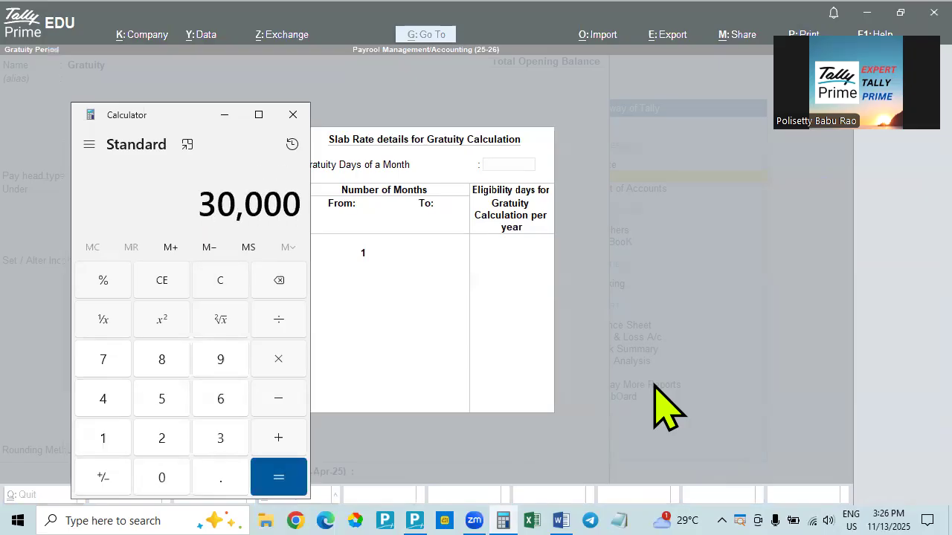
{"action": "key", "text": "slash"}
{"action": "type", "text": "2"}
{"action": "key", "text": "Return"}
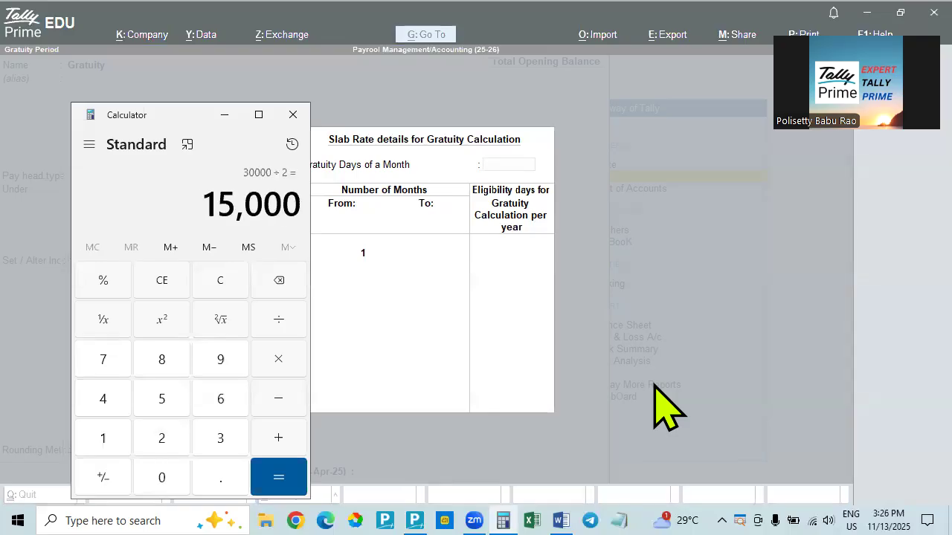
Enter 30000 in Calculator, and set Gratuity Days of a Month to 26 in TallyPrime.
{"action": "key", "text": "Escape"}
{"action": "type", "text": "30000"}
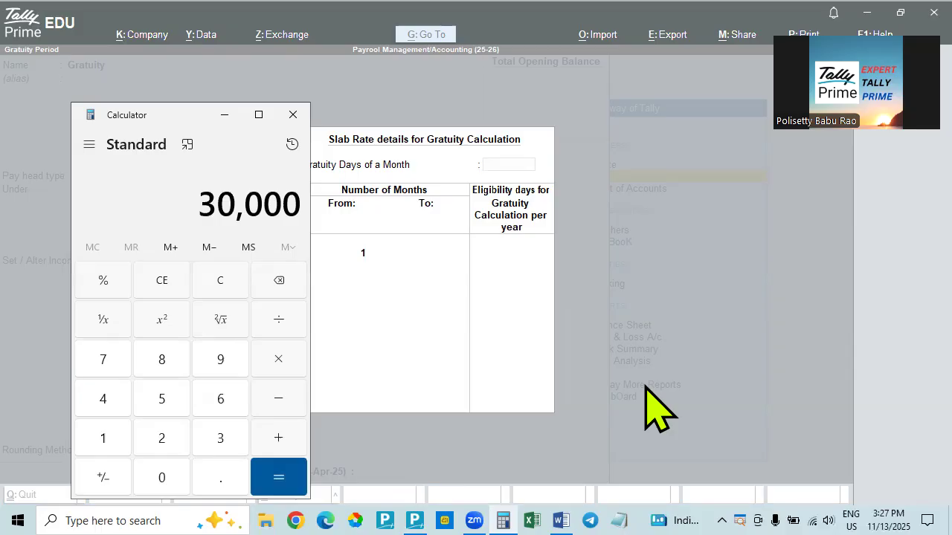
{"action": "left_click", "coordinate": [506, 169]}
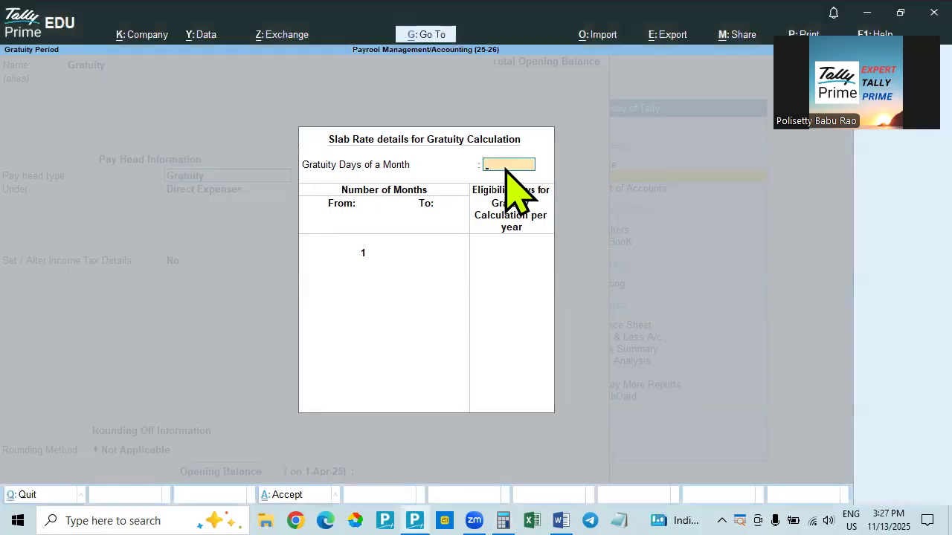
{"action": "type", "text": "26"}
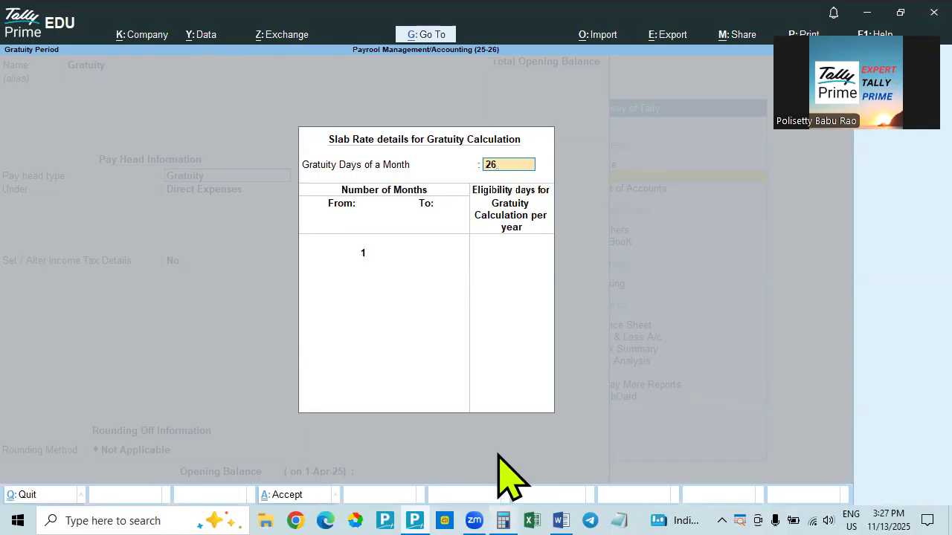
Return to Calculator and divide the 30000 salary by 30 days, multiplied by 15.
{"action": "left_click", "coordinate": [503, 521]}
{"action": "key", "text": "slash"}
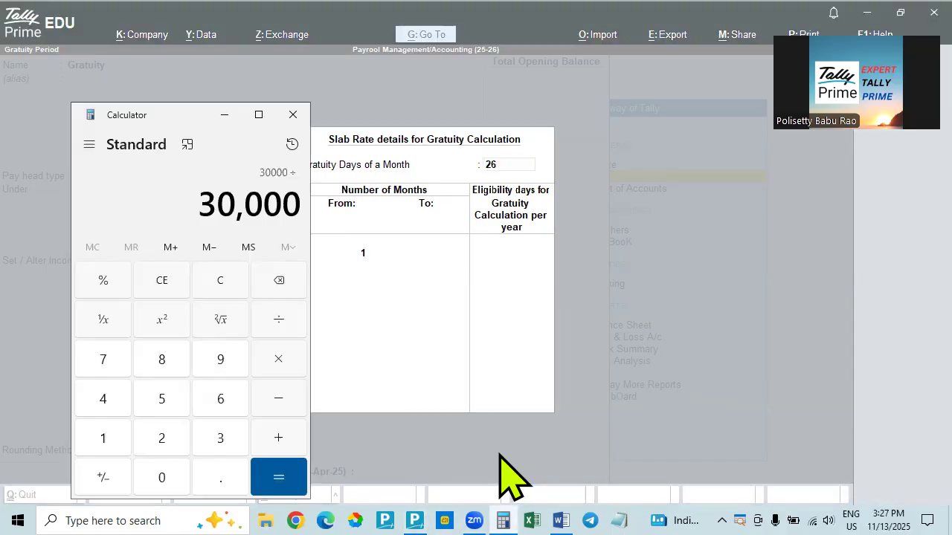
{"action": "type", "text": "30"}
{"action": "key", "text": "asterisk"}
{"action": "type", "text": "15"}
{"action": "key", "text": "Return"}
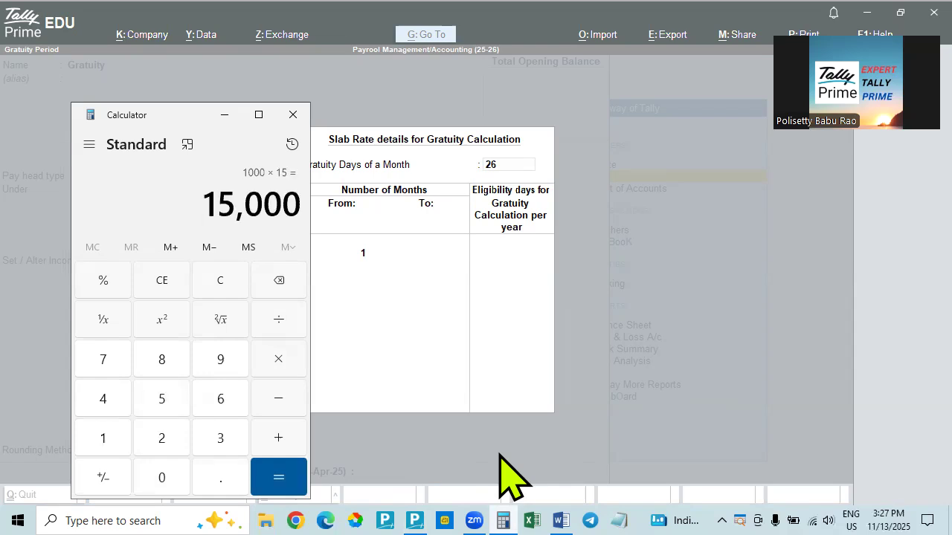
Compute 30000 divided by 26 days and multiplied by 15, and close Calculator.
{"action": "type", "text": "30000"}
{"action": "key", "text": "slash"}
{"action": "type", "text": "26"}
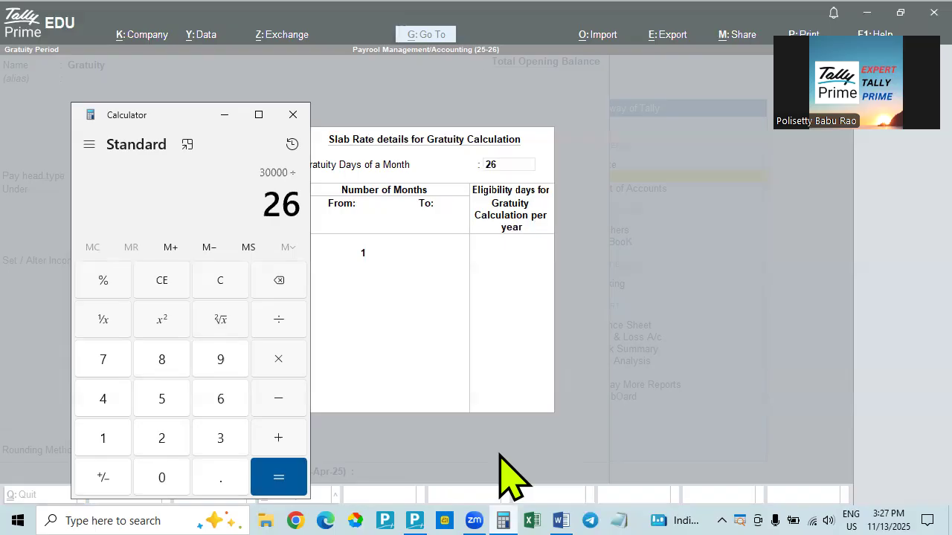
{"action": "key", "text": "Return"}
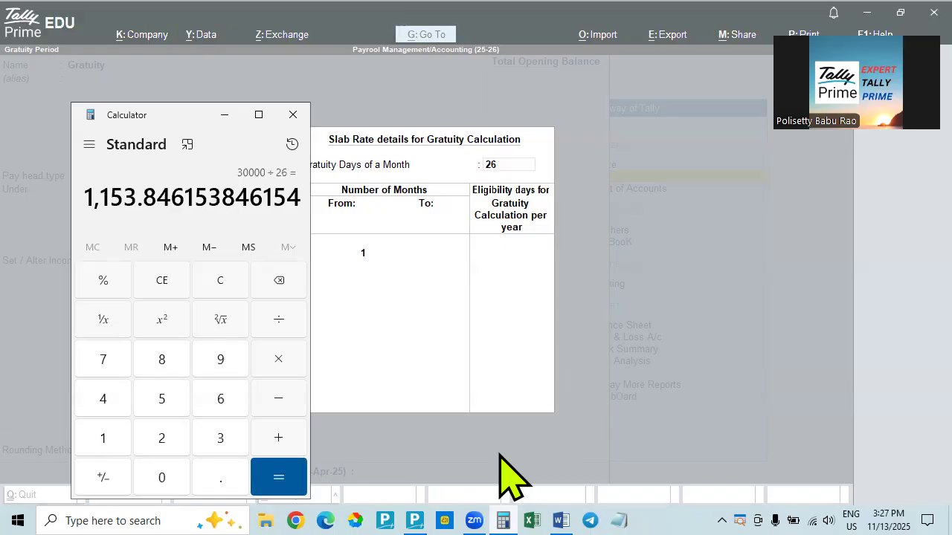
{"action": "key", "text": "asterisk"}
{"action": "type", "text": "15"}
{"action": "key", "text": "Return"}
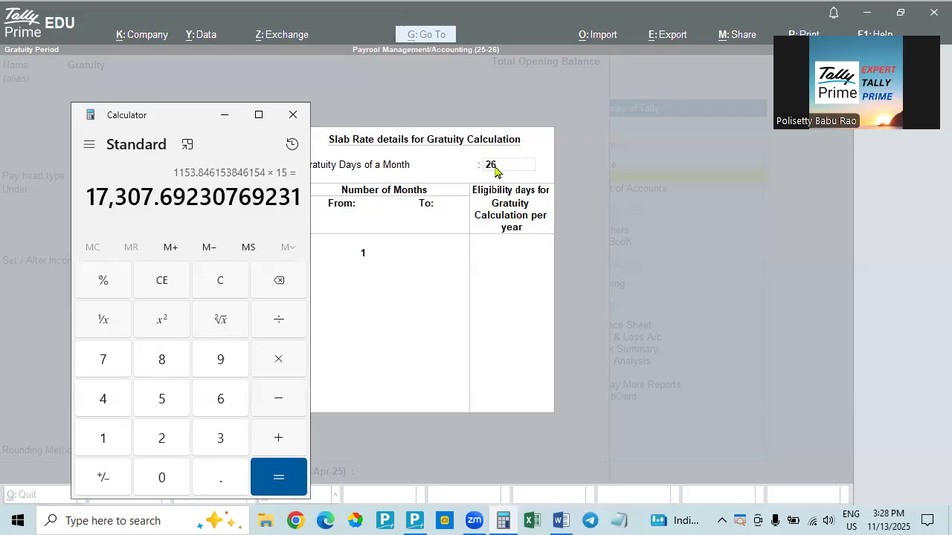
{"action": "left_click", "coordinate": [293, 114]}
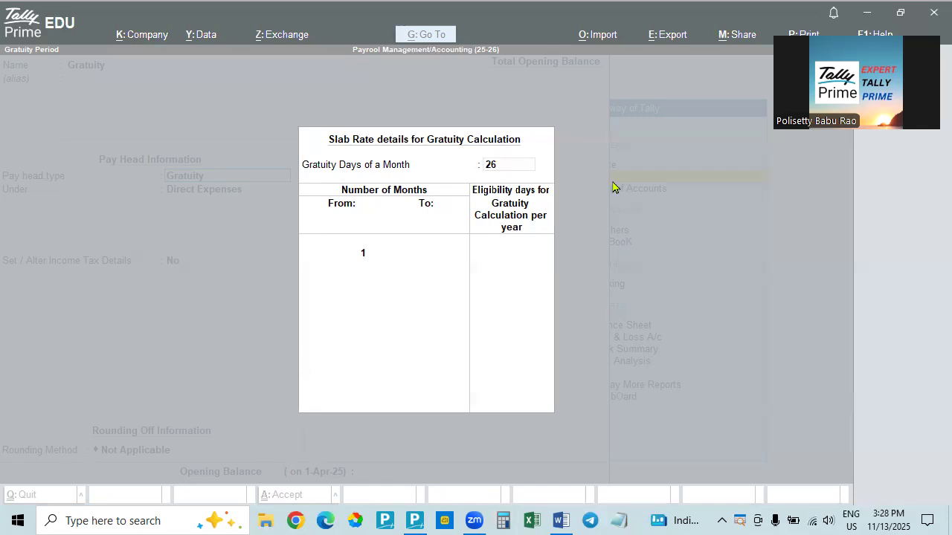
Confirm the gratuity days of a month and define the slab from 1 to 60 months with 0 eligibility days.
{"action": "left_click", "coordinate": [520, 181]}
{"action": "key", "text": "Return"}
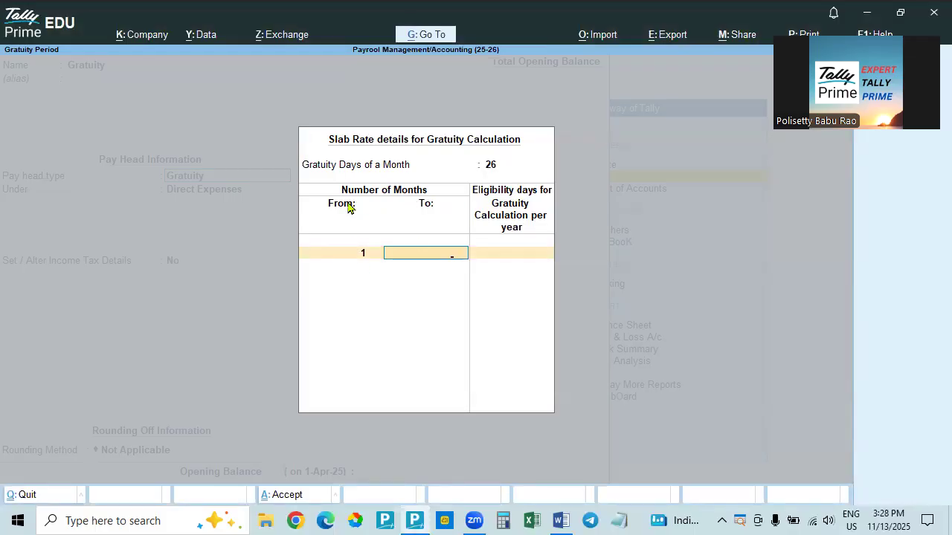
{"action": "type", "text": "60"}
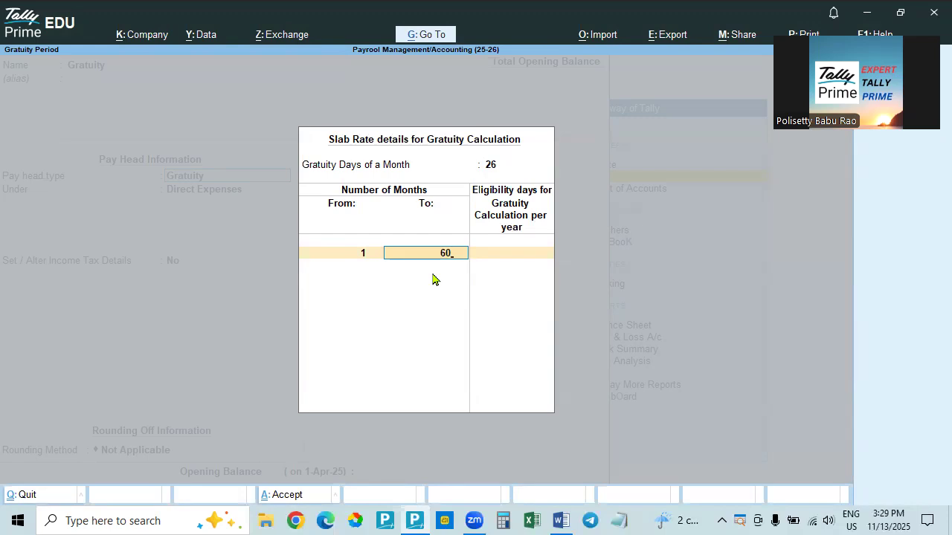
{"action": "key", "text": "Return"}
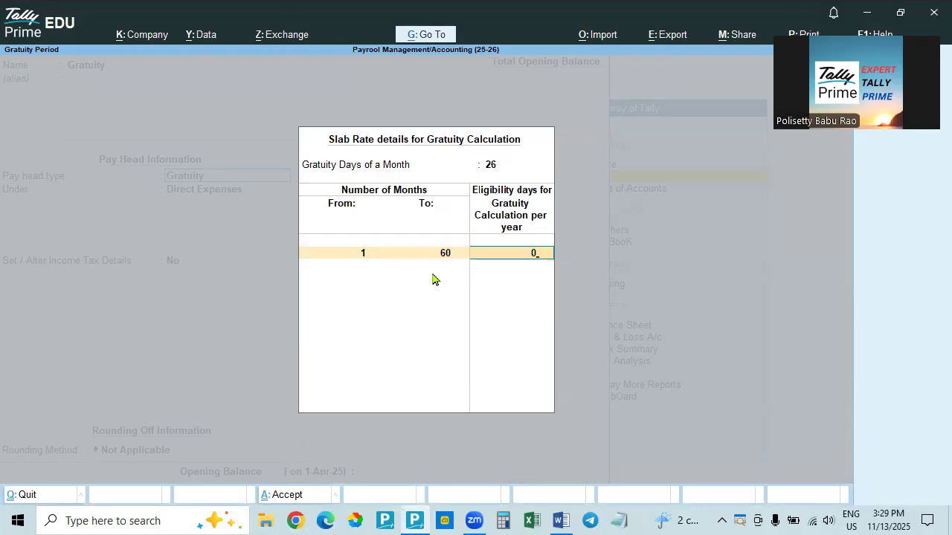
{"action": "key", "text": "Return"}
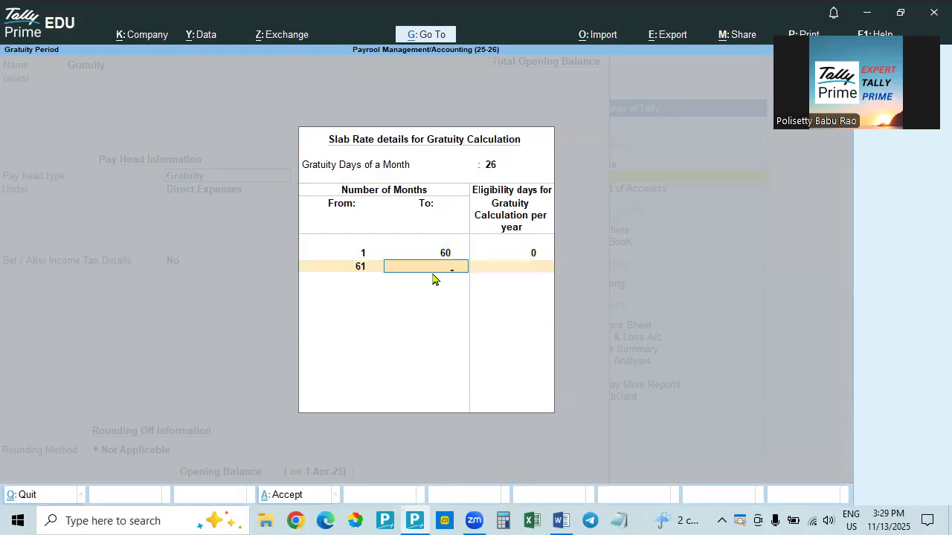
Define the second gratuity slab from 61 to 120 months with 15 eligibility days per year.
{"action": "key", "text": "Return"}
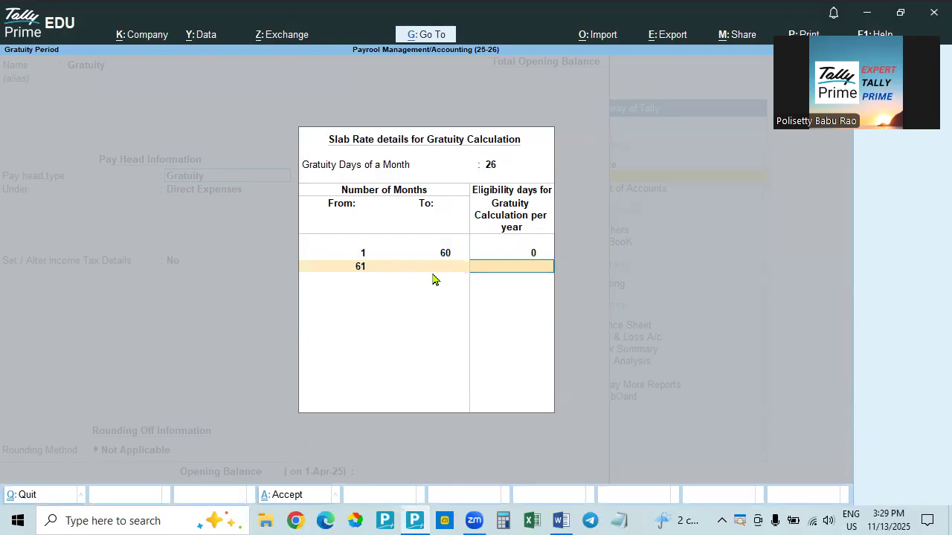
{"action": "type", "text": "15"}
{"action": "left_click", "coordinate": [457, 276]}
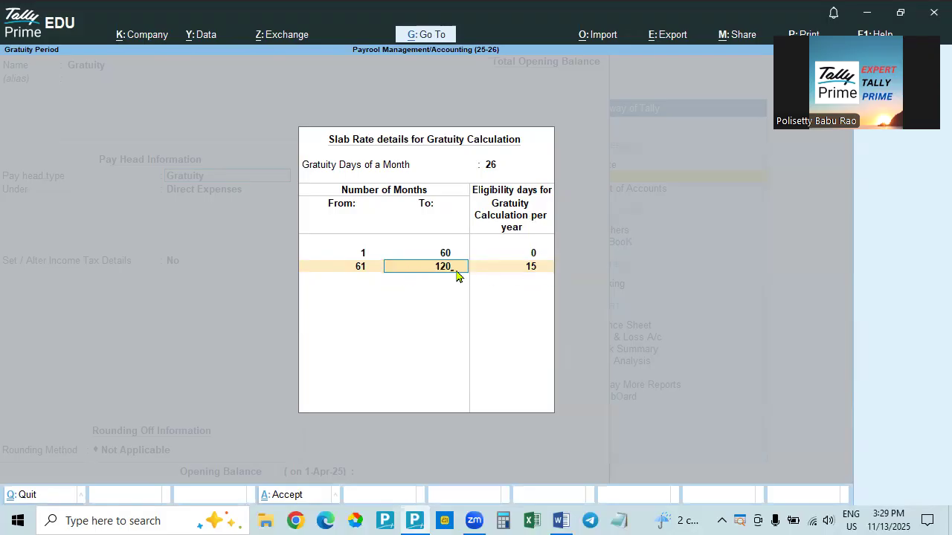
{"action": "key", "text": "Return"}
{"action": "type", "text": "15"}
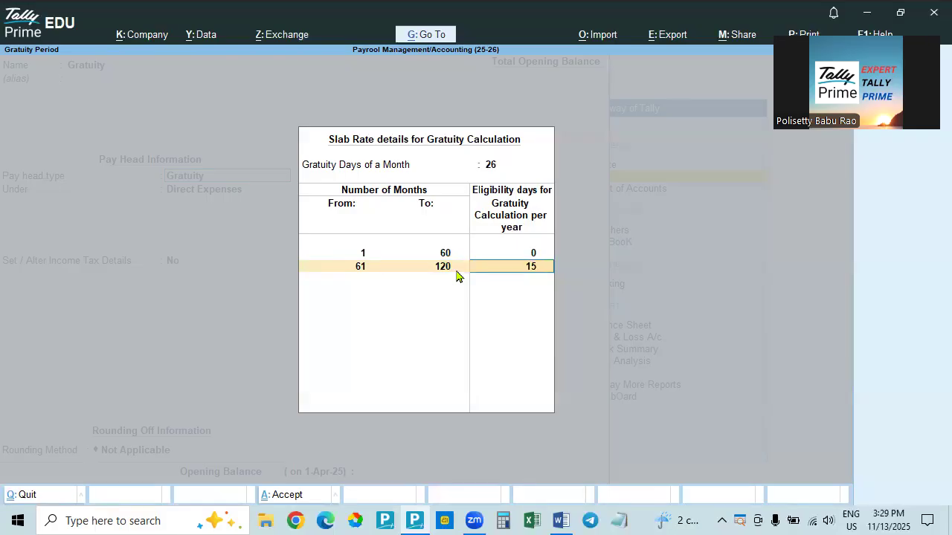
{"action": "key", "text": "Return"}
Give the open-ended slab from 121 months 15 eligibility days and accept the slab details.
{"action": "key", "text": "Return"}
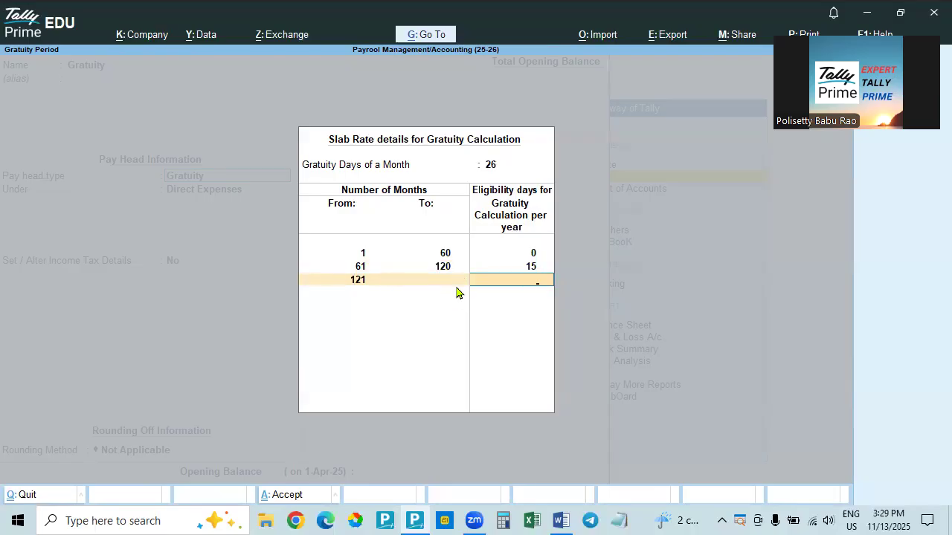
{"action": "type", "text": "15"}
{"action": "key", "text": "Return"}
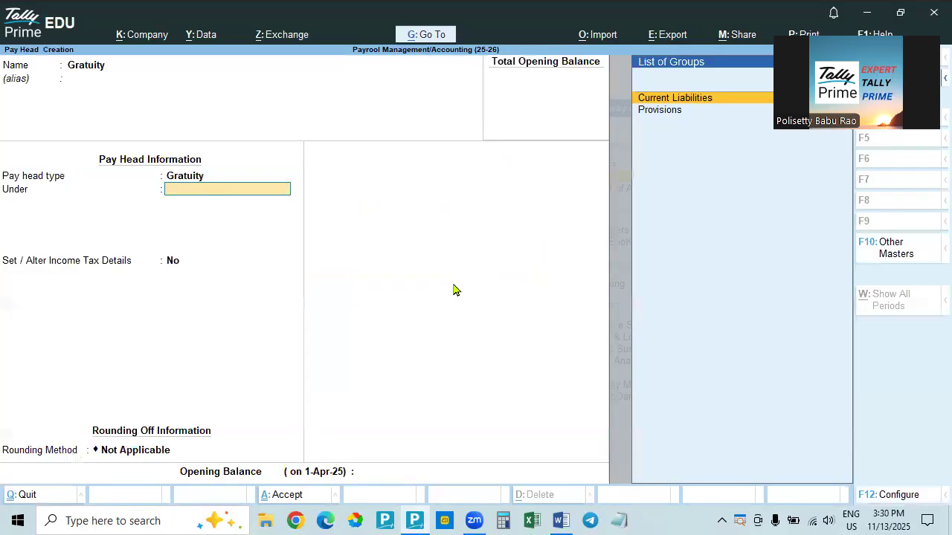
Reopen the gratuity slab details and clear the upper limit and eligibility days of the slab from 121 months.
{"action": "key", "text": "BackSpace"}
{"action": "key", "text": "Return"}
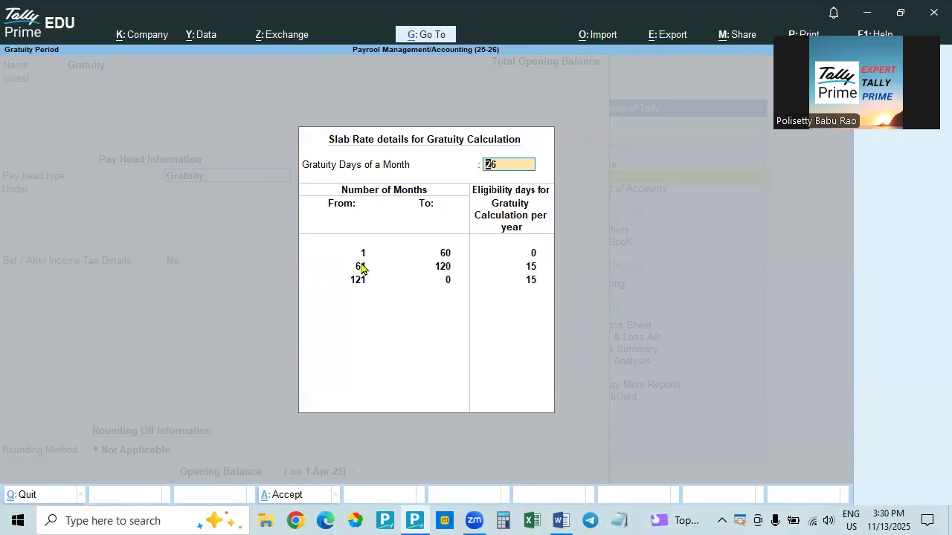
{"action": "left_click", "coordinate": [531, 280]}
{"action": "key", "text": "BackSpace"}
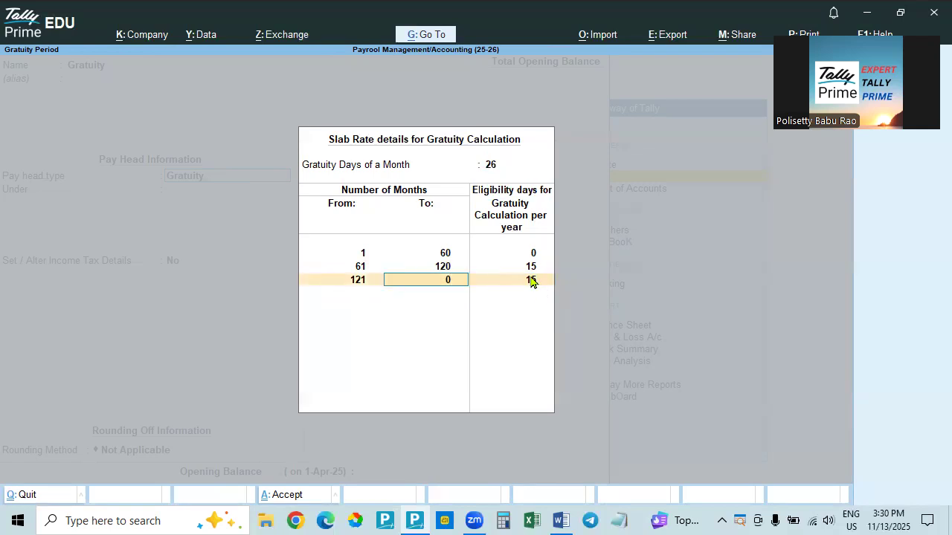
{"action": "key", "text": "Return"}
{"action": "key", "text": "BackSpace"}
{"action": "key", "text": "BackSpace"}
{"action": "key", "text": "BackSpace"}
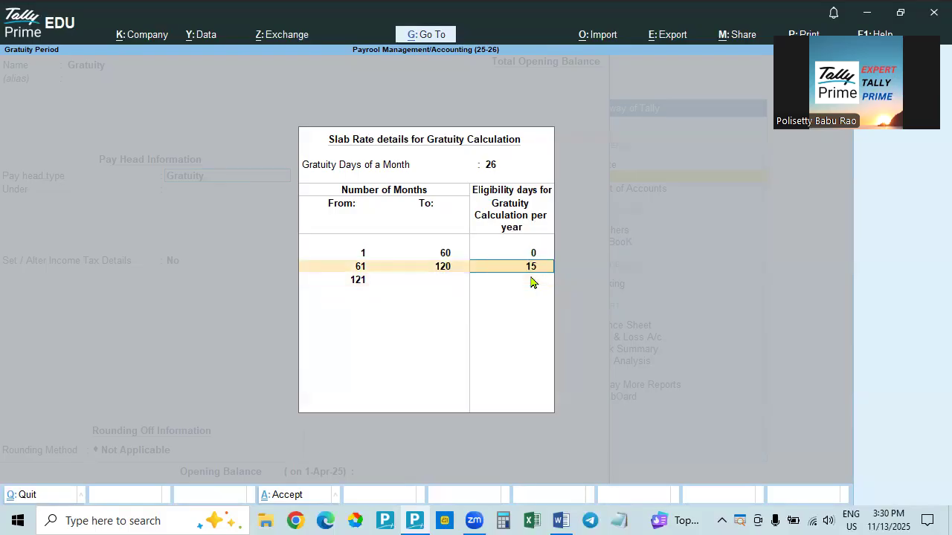
Re-enter the slab from 61 to 120 months with 15 eligibility days and quit the slab details without accepting them.
{"action": "key", "text": "Return"}
{"action": "key", "text": "BackSpace"}
{"action": "key", "text": "BackSpace"}
{"action": "type", "text": "120"}
{"action": "key", "text": "Return"}
{"action": "key", "text": "BackSpace"}
{"action": "type", "text": "15"}
{"action": "key", "text": "Return"}
{"action": "key", "text": "BackSpace"}
{"action": "key", "text": "Return"}
{"action": "key", "text": "Return"}
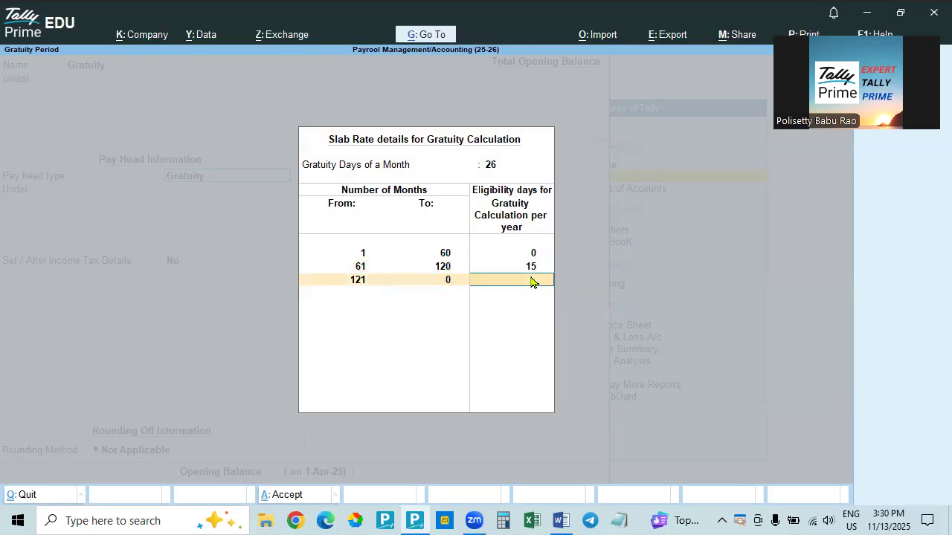
{"action": "key", "text": "Escape"}
{"action": "key", "text": "y"}
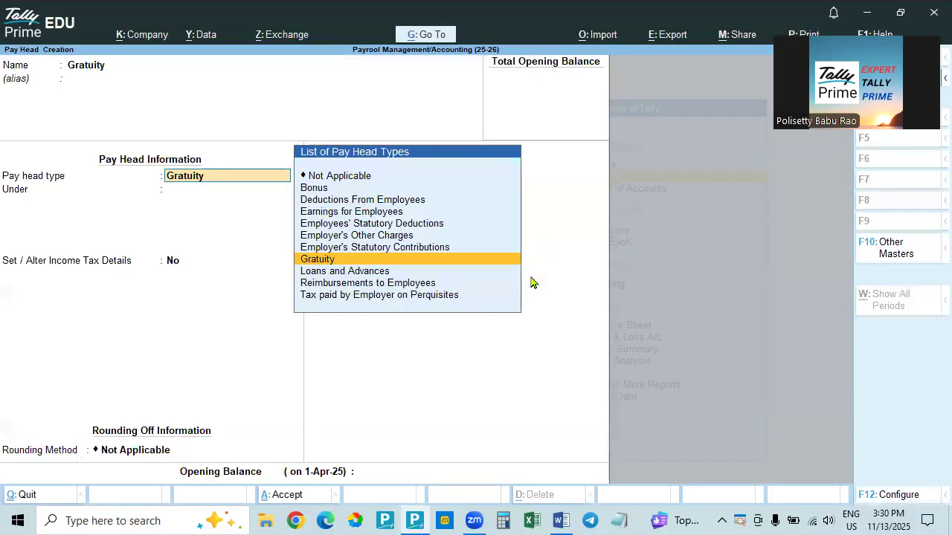
Reopen the gratuity slab details and try to clear the upper limit of the slab from 121 months.
{"action": "key", "text": "Return"}
{"action": "key", "text": "Return"}
{"action": "key", "text": "Return"}
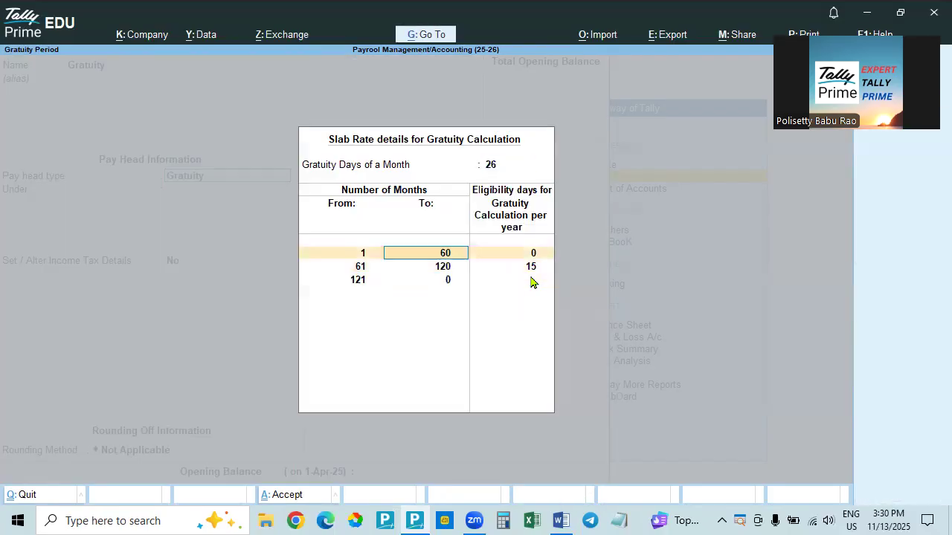
{"action": "key", "text": "Return"}
{"action": "key", "text": "Return"}
{"action": "key", "text": "Return"}
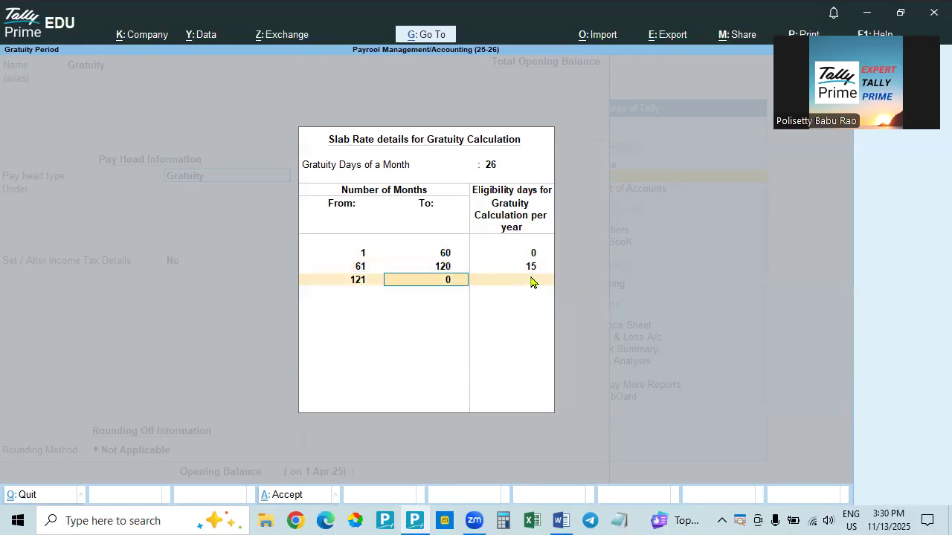
{"action": "key", "text": "BackSpace"}
{"action": "key", "text": "BackSpace"}
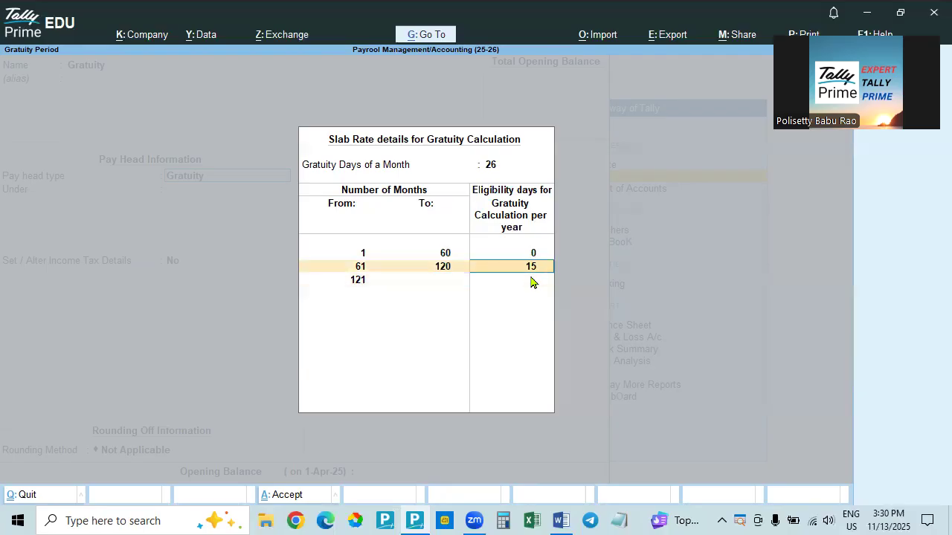
{"action": "key", "text": "Return"}
{"action": "key", "text": "Return"}
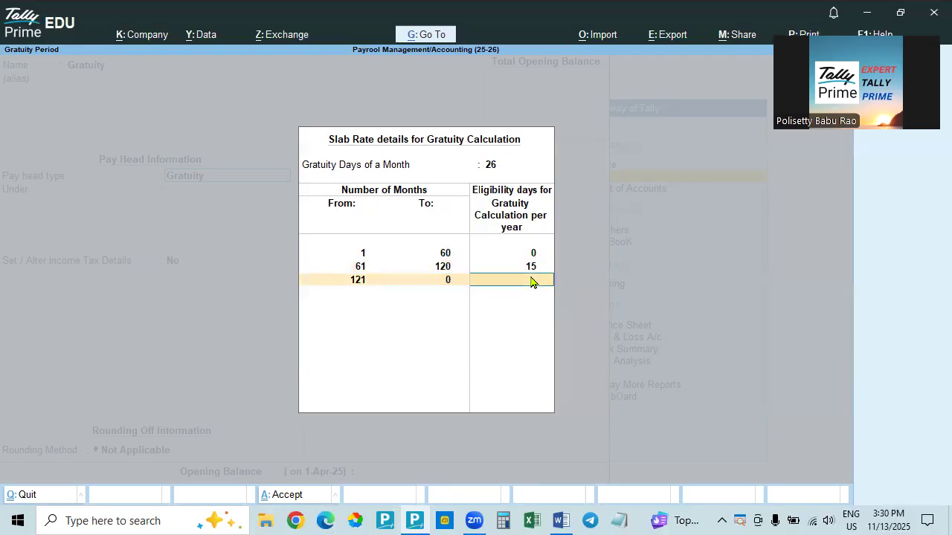
{"action": "key", "text": "Escape"}
{"action": "key", "text": "n"}
Retry clearing the upper limit of the 121-month slab and quit the slab details without accepting them.
{"action": "key", "text": "BackSpace"}
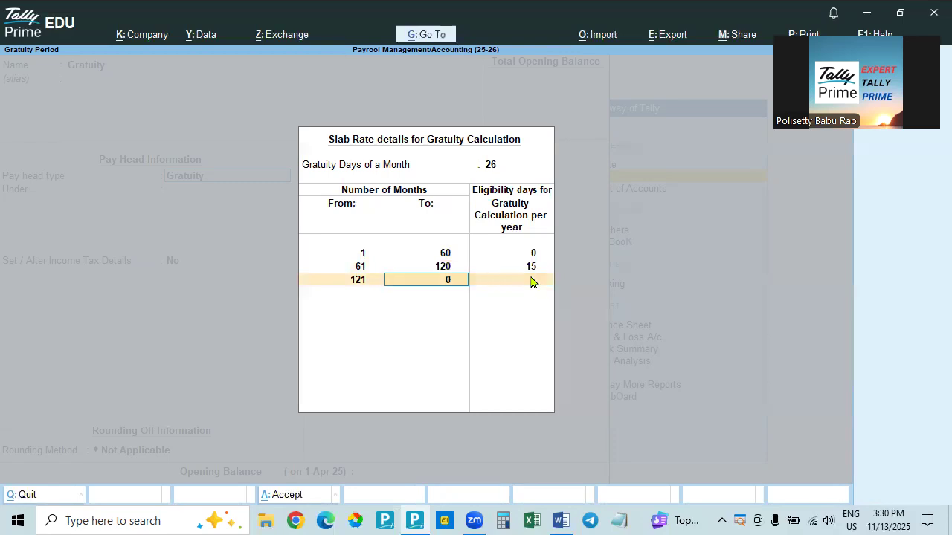
{"action": "key", "text": "BackSpace"}
{"action": "key", "text": "BackSpace"}
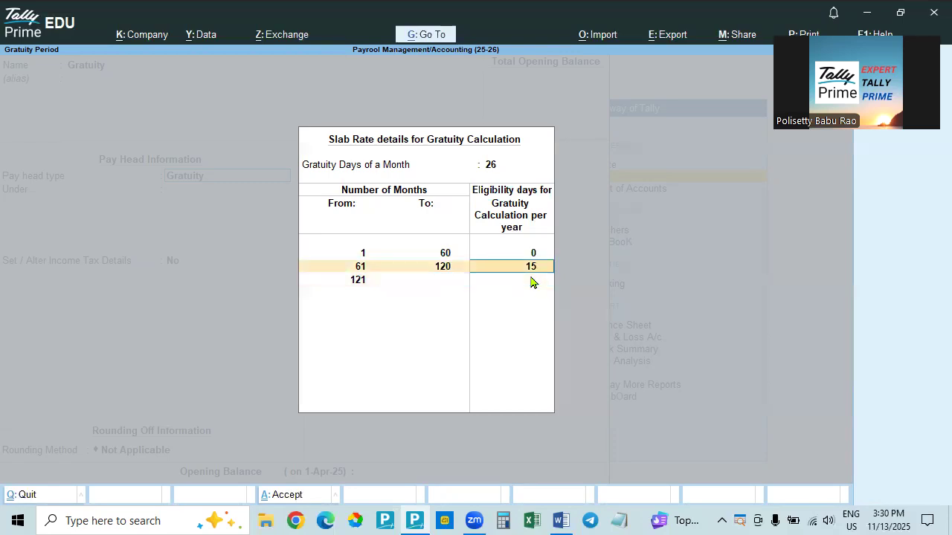
{"action": "key", "text": "Return"}
{"action": "key", "text": "Return"}
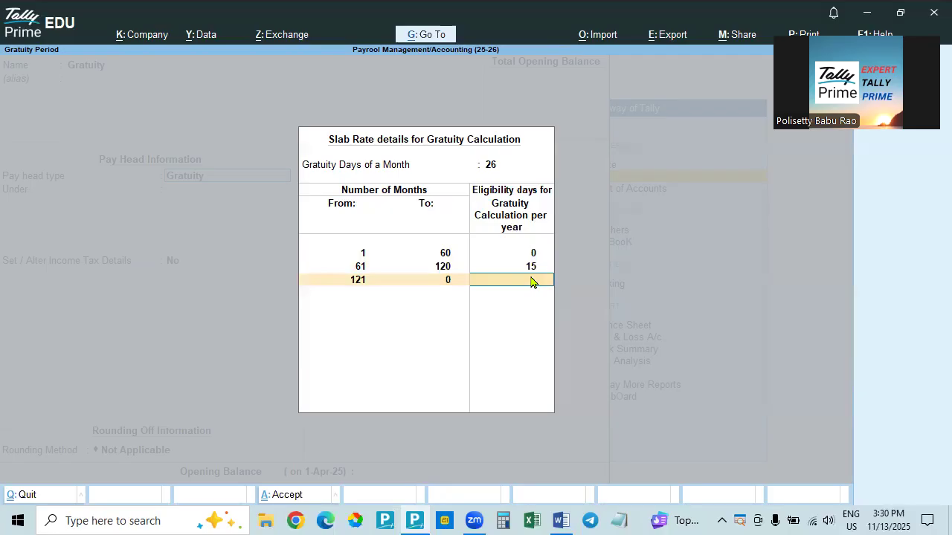
{"action": "key", "text": "Escape"}
{"action": "key", "text": "y"}
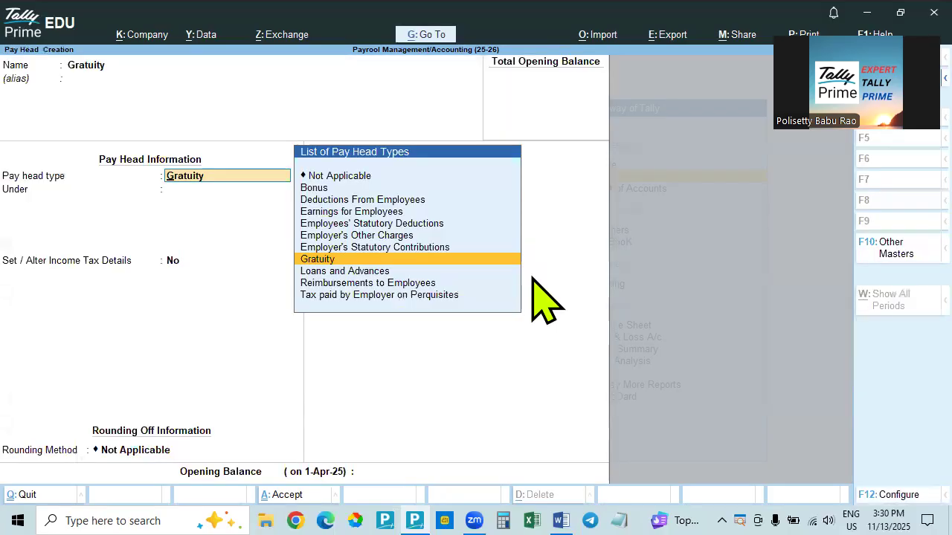
Reopen the gratuity slab details and re-enter 15 eligibility days for the slab from 61 to 120 months.
{"action": "key", "text": "Return"}
{"action": "key", "text": "Return"}
{"action": "key", "text": "Return"}
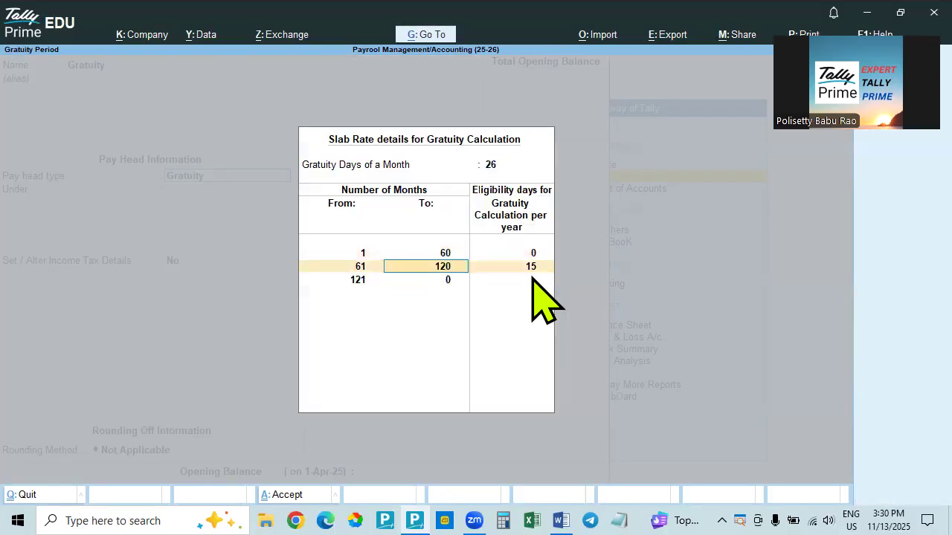
{"action": "key", "text": "Return"}
{"action": "key", "text": "BackSpace"}
{"action": "type", "text": "0"}
{"action": "key", "text": "BackSpace"}
{"action": "type", "text": "15"}
{"action": "key", "text": "Return"}
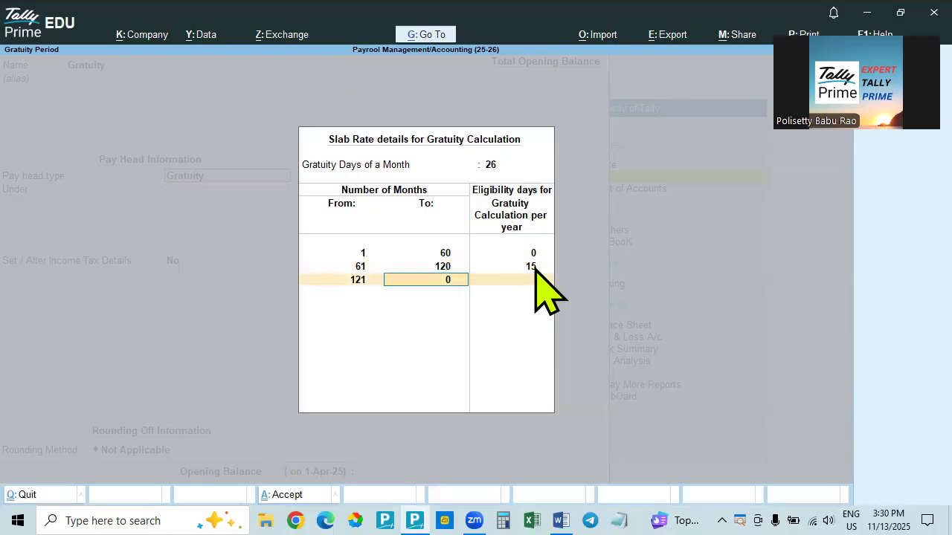
Stay in the slab details and go back to the upper limit of the 61-month slab, leaving the 121-month slab's upper limit empty.
{"action": "key", "text": "Return"}
{"action": "key", "text": "Escape"}
{"action": "key", "text": "n"}
{"action": "key", "text": "shift+Tab"}
{"action": "key", "text": "shift+Tab"}
{"action": "key", "text": "Return"}
{"action": "key", "text": "shift+Tab"}
{"action": "key", "text": "Return"}
{"action": "key", "text": "shift+Tab"}
{"action": "key", "text": "shift+Tab"}
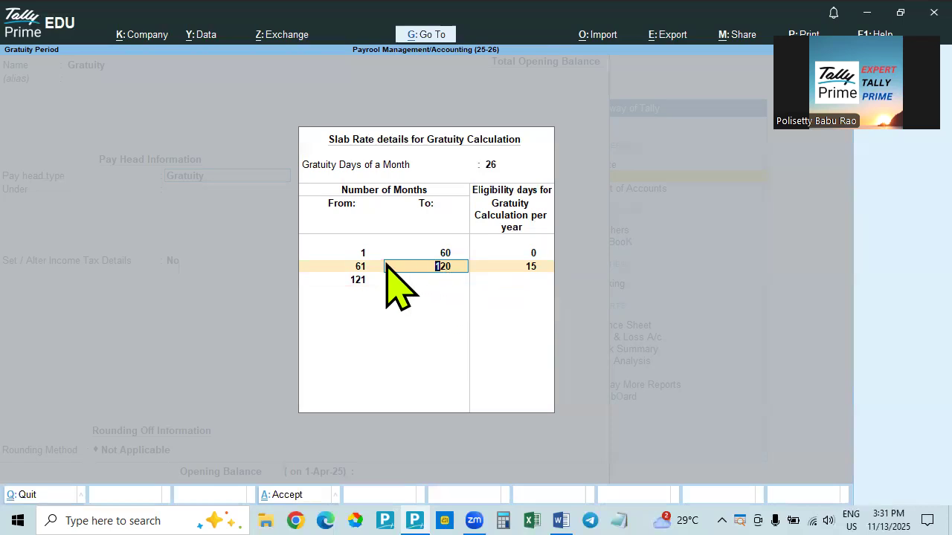
Try again to end the slab list at 120 months by emptying the row from 121 months, and quit the slab details.
{"action": "left_click", "coordinate": [527, 267]}
{"action": "key", "text": "Return"}
{"action": "left_click", "coordinate": [527, 267]}
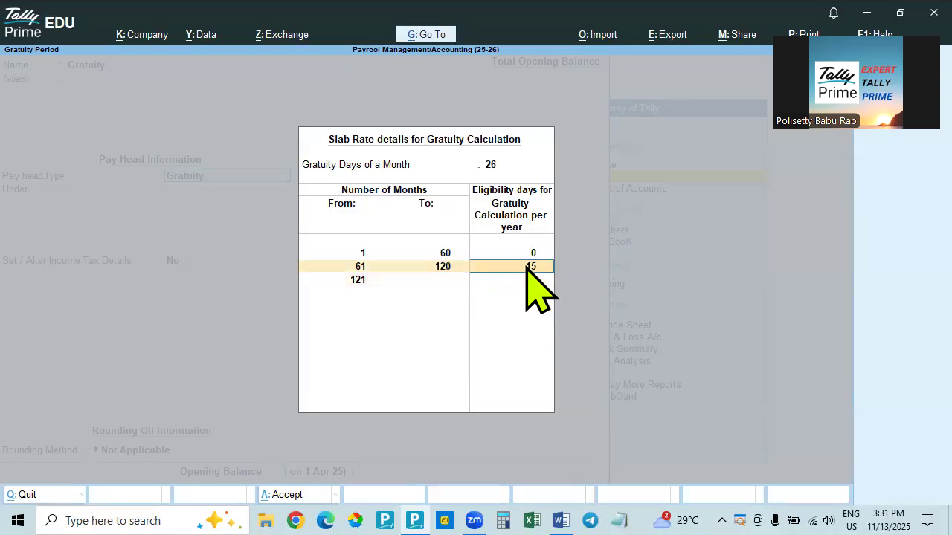
{"action": "key", "text": "BackSpace"}
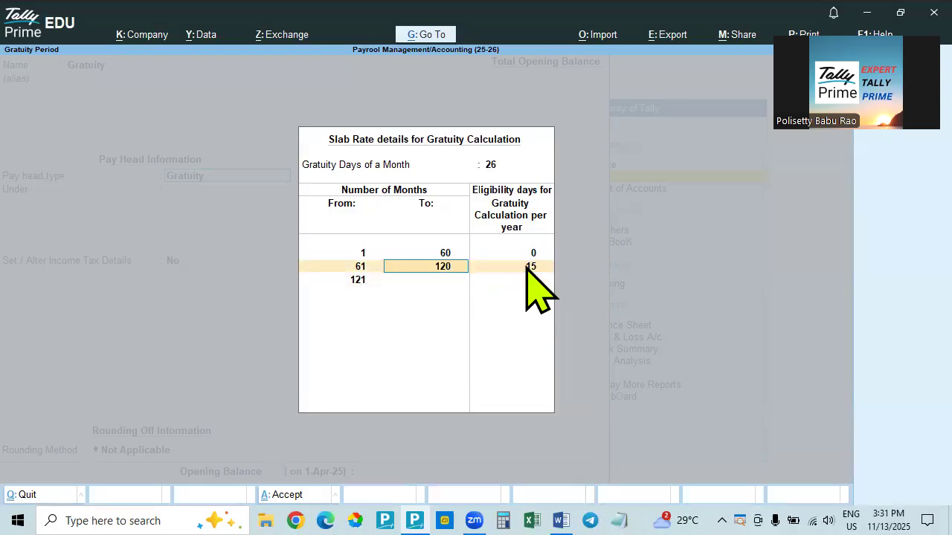
{"action": "key", "text": "Return"}
{"action": "key", "text": "Return"}
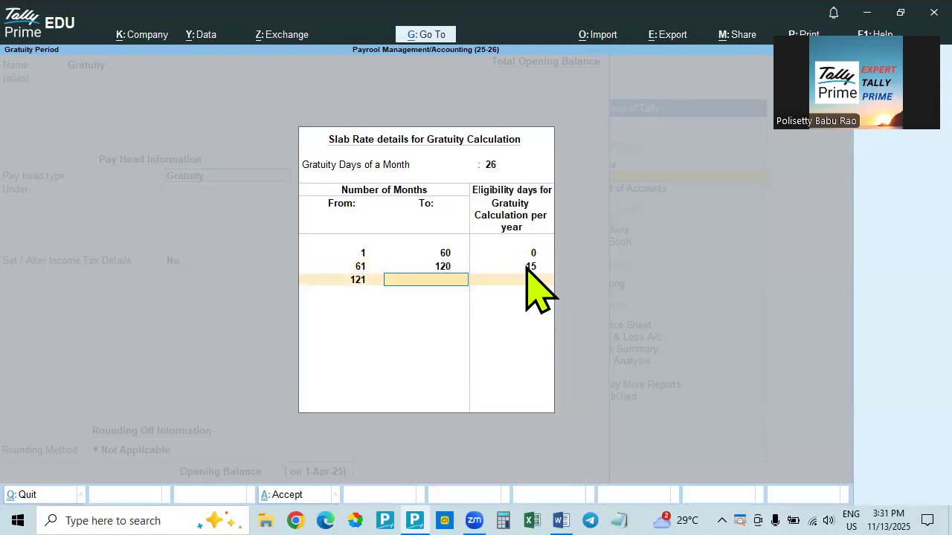
{"action": "key", "text": "Return"}
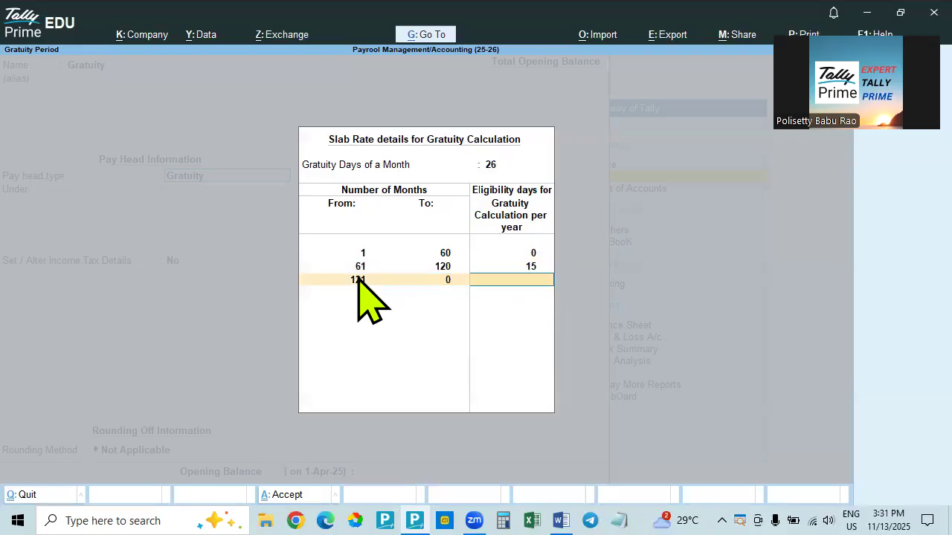
{"action": "key", "text": "Escape"}
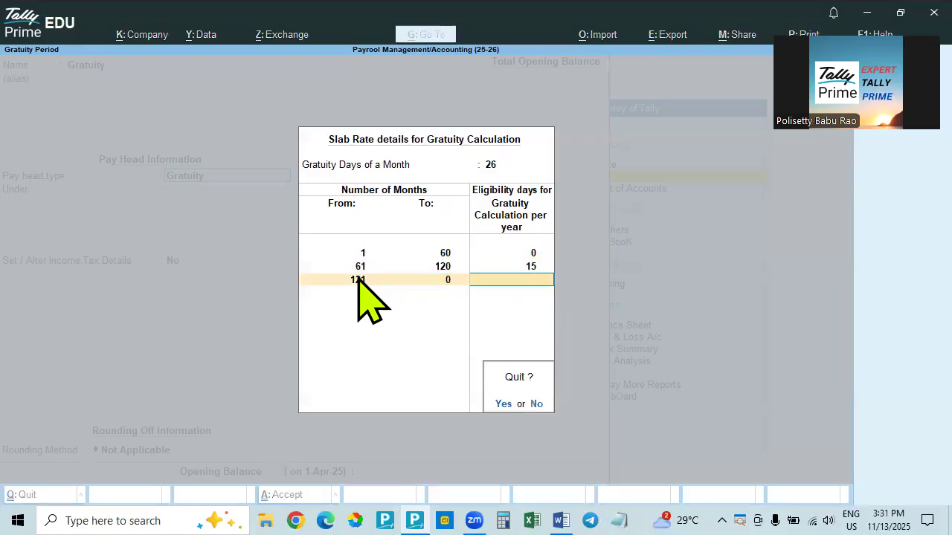
{"action": "key", "text": "n"}
{"action": "key", "text": "BackSpace"}
{"action": "key", "text": "BackSpace"}
{"action": "key", "text": "BackSpace"}
{"action": "key", "text": "Return"}
{"action": "key", "text": "Return"}
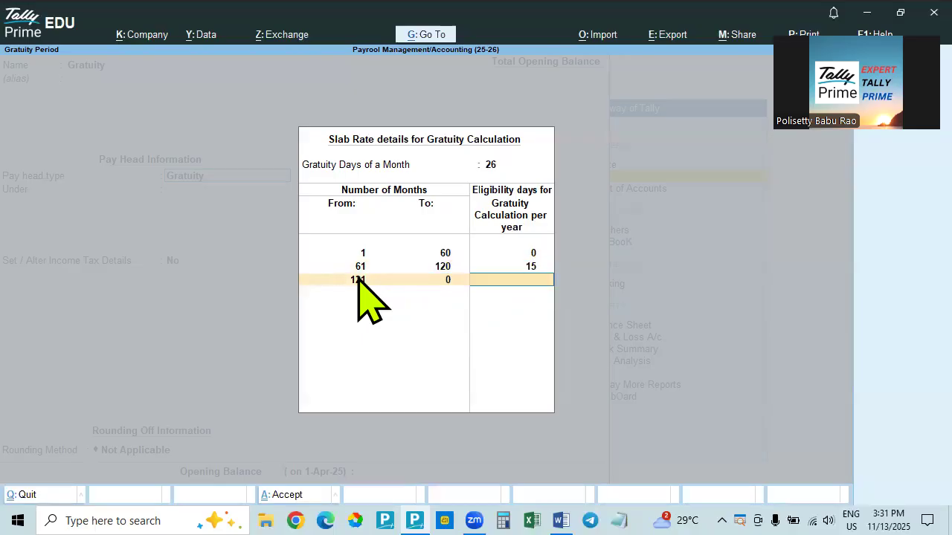
{"action": "key", "text": "Escape"}
Reopen the slab details, clear the eligibility days of the slab from 61 to 120 months, and quit without accepting.
{"action": "key", "text": "Return"}
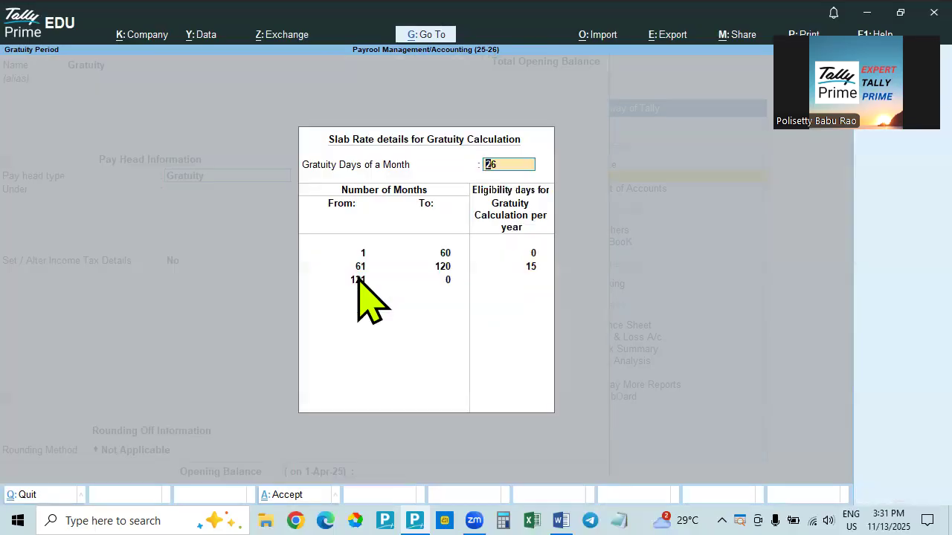
{"action": "key", "text": "Return"}
{"action": "key", "text": "Return"}
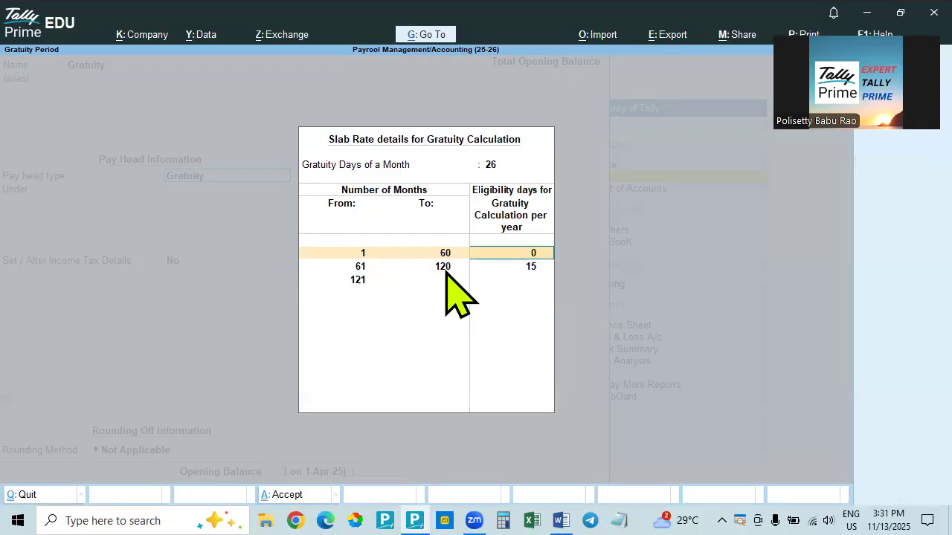
{"action": "key", "text": "Return"}
{"action": "key", "text": "BackSpace"}
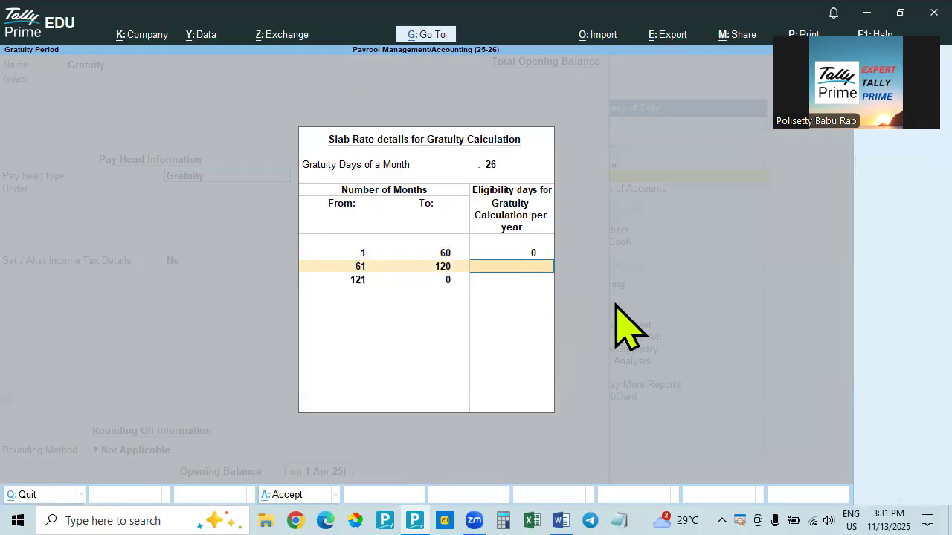
{"action": "key", "text": "Escape"}
{"action": "key", "text": "y"}
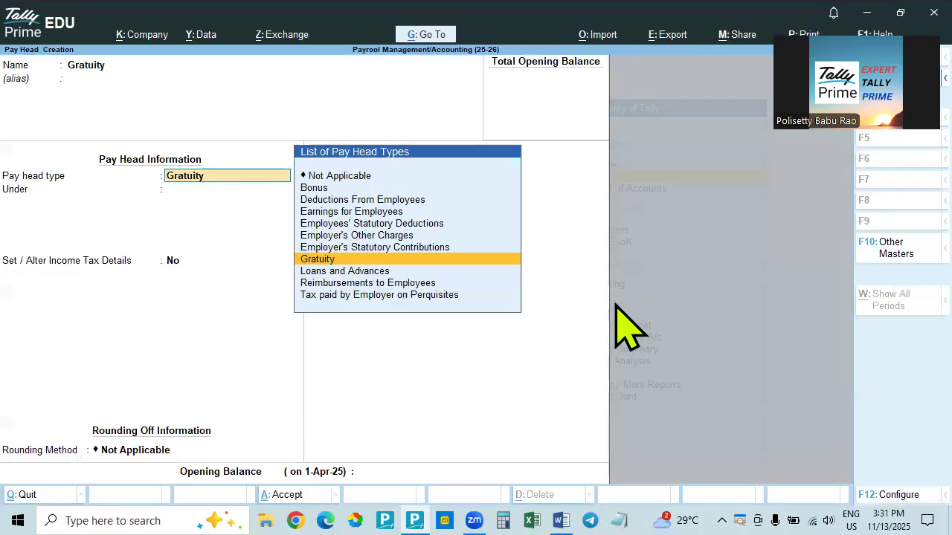
Reopen the slab details and give the open-ended slab from 121 months 15 eligibility days.
{"action": "key", "text": "Return"}
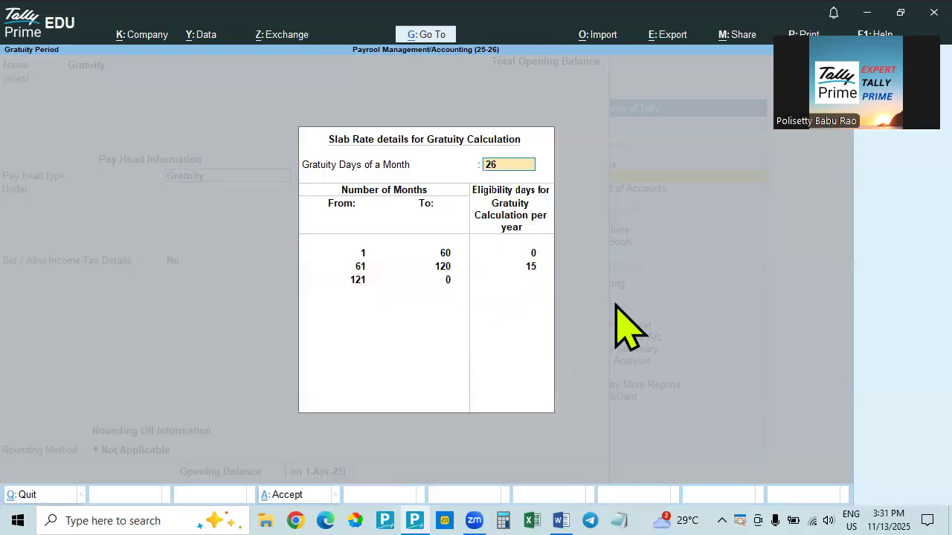
{"action": "key", "text": "Return"}
{"action": "key", "text": "Down"}
{"action": "key", "text": "Down"}
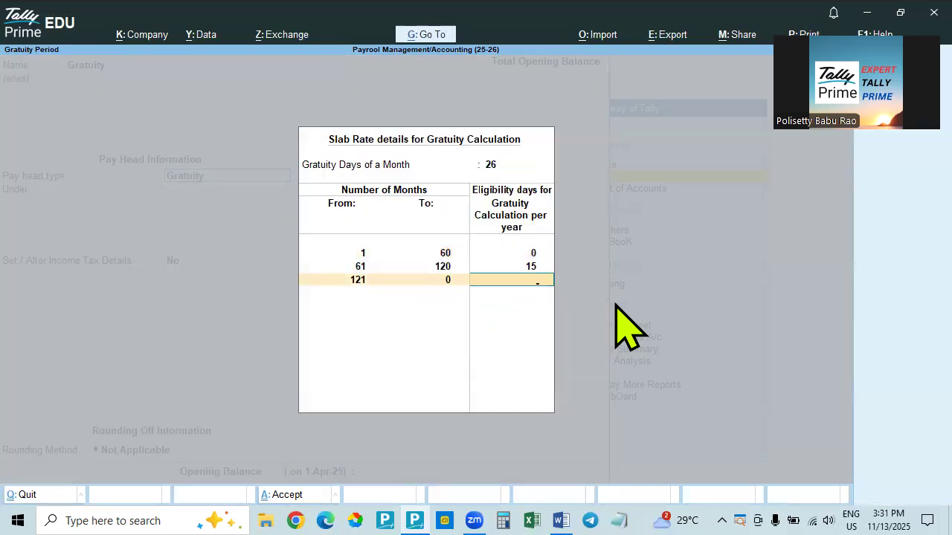
{"action": "type", "text": "15"}
{"action": "key", "text": "Return"}
{"action": "key", "text": "BackSpace"}
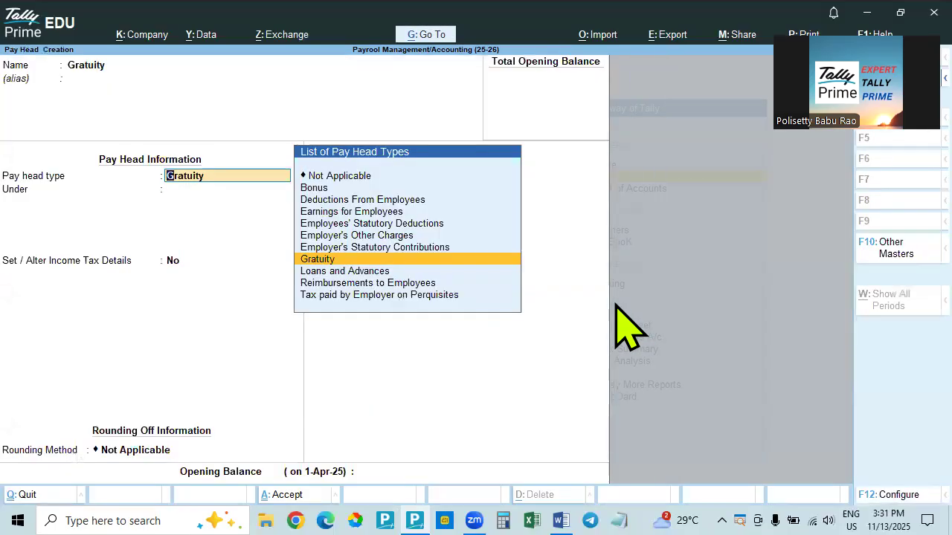
Reopen the slab details, clear the first slab's values and the gratuity days of a month, and quit without accepting.
{"action": "key", "text": "Return"}
{"action": "key", "text": "Return"}
{"action": "key", "text": "Return"}
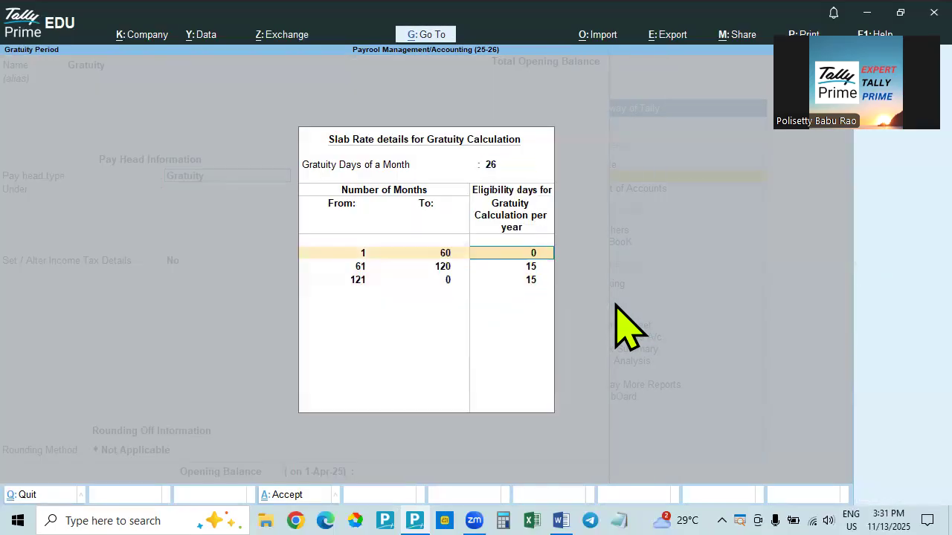
{"action": "key", "text": "Escape"}
{"action": "key", "text": "Escape"}
{"action": "key", "text": "Escape"}
{"action": "key", "text": "BackSpace"}
{"action": "key", "text": "Escape"}
{"action": "key", "text": "BackSpace"}
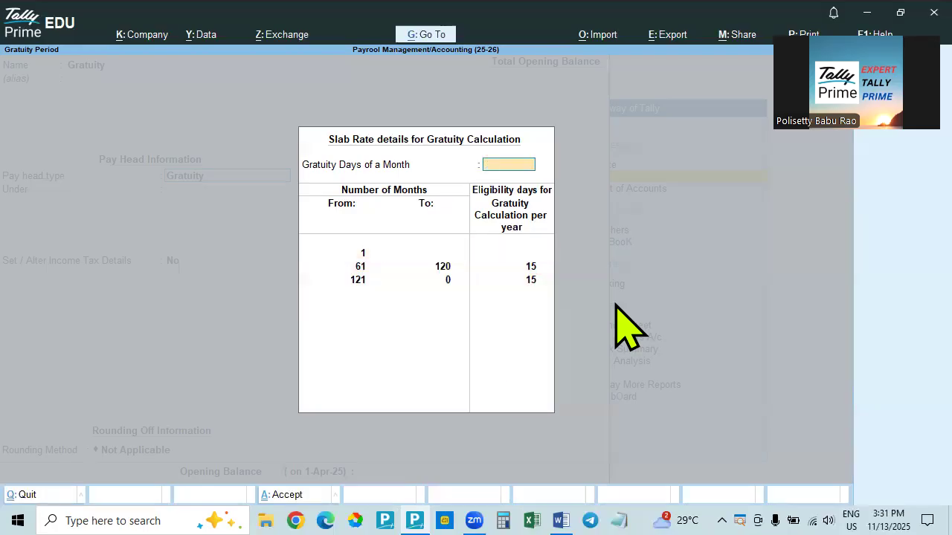
{"action": "key", "text": "Escape"}
{"action": "key", "text": "y"}
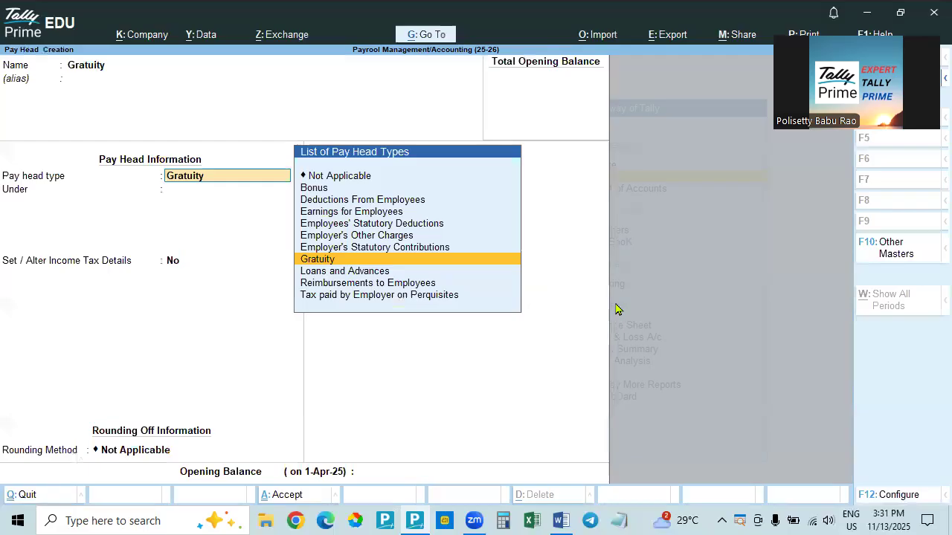
Reopen the slab details, set the gratuity days of a month to 26 and keep the slab from 1 to 60 months.
{"action": "key", "text": "Return"}
{"action": "type", "text": "2"}
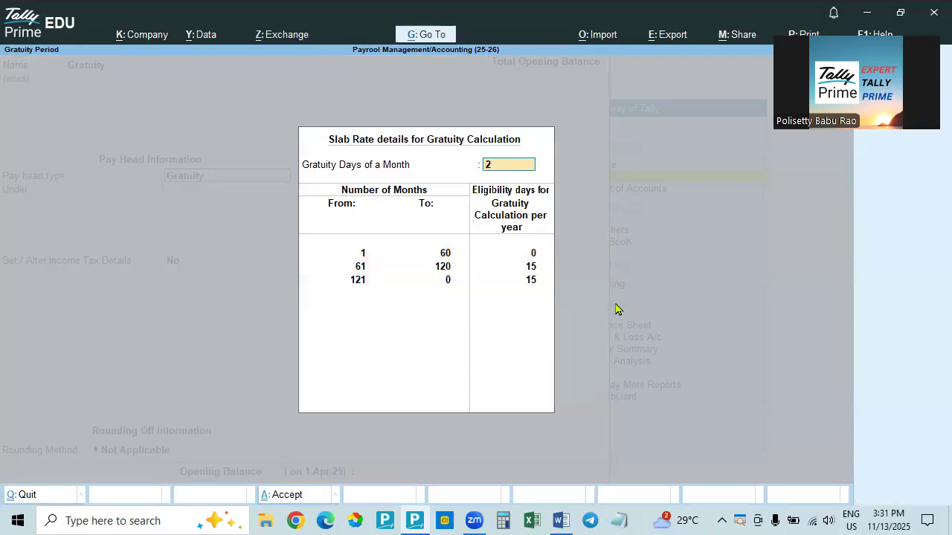
{"action": "type", "text": "6"}
{"action": "key", "text": "Return"}
{"action": "key", "text": "Return"}
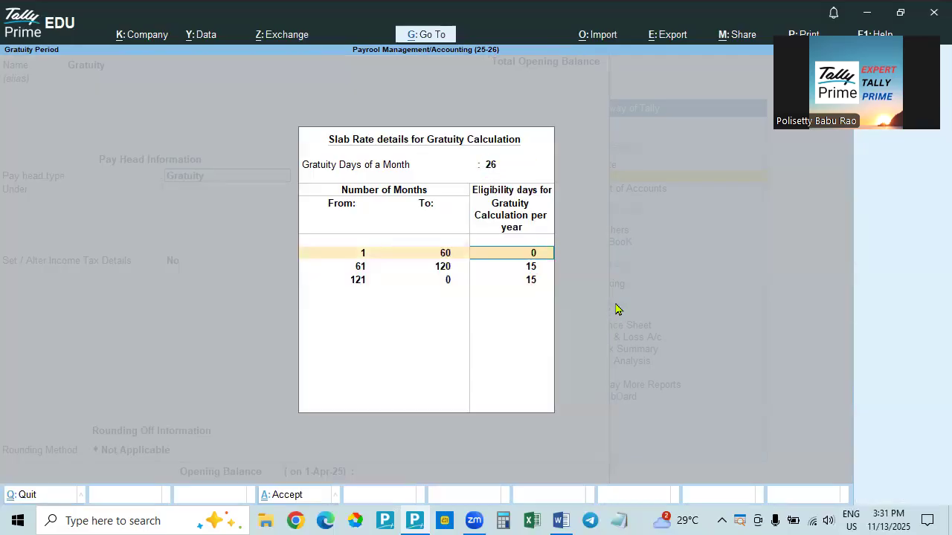
{"action": "key", "text": "Return"}
{"action": "key", "text": "Return"}
{"action": "key", "text": "Return"}
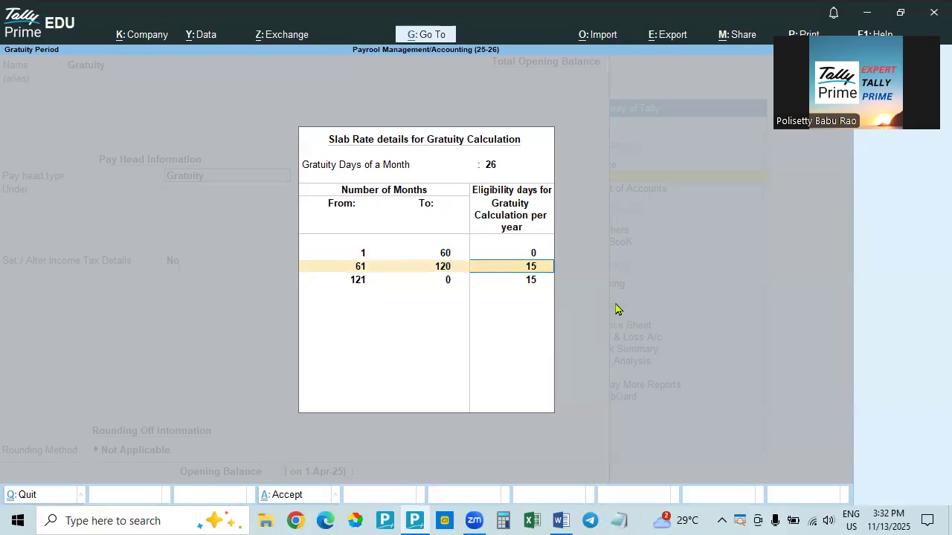
Clear the eligibility days of the open-ended slab from 121 months and return to its upper limit.
{"action": "key", "text": "BackSpace"}
{"action": "key", "text": "BackSpace"}
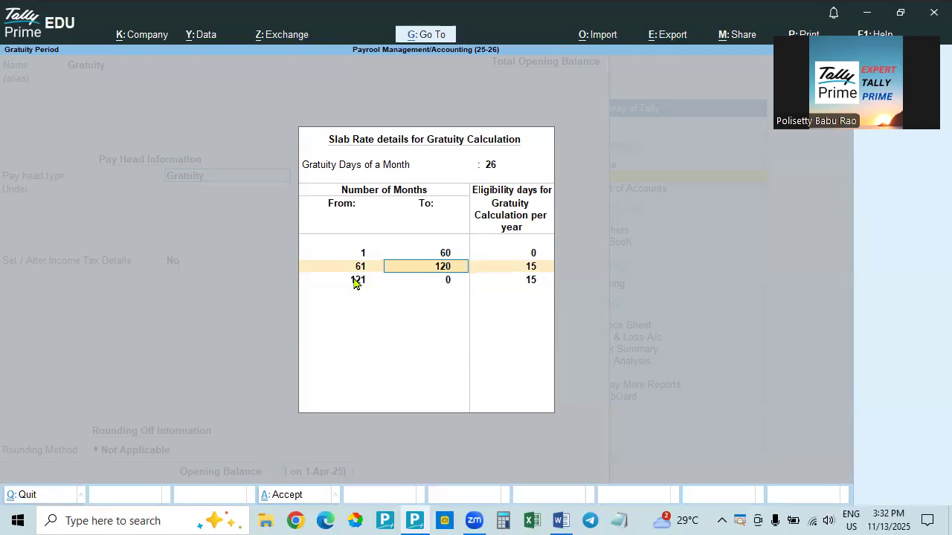
{"action": "left_click", "coordinate": [533, 281]}
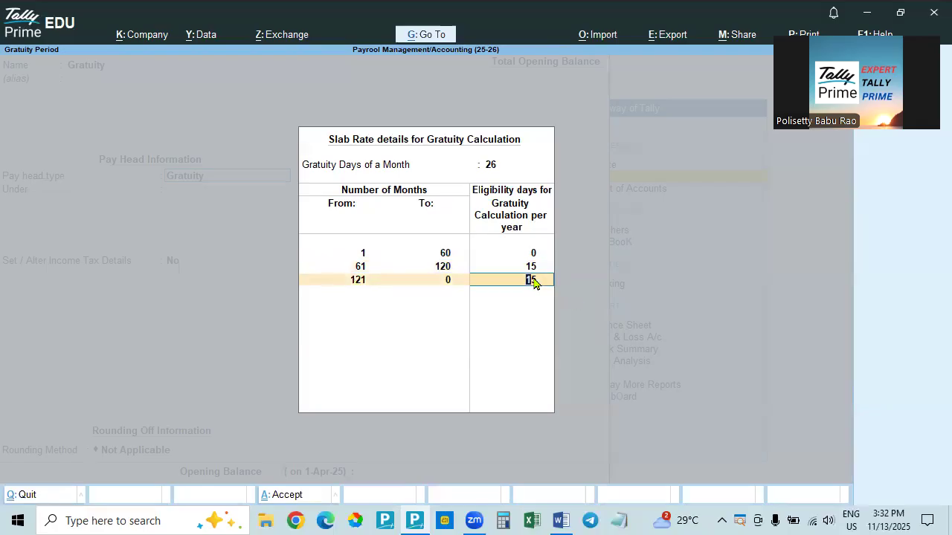
{"action": "key", "text": "BackSpace"}
{"action": "key", "text": "Return"}
{"action": "key", "text": "BackSpace"}
{"action": "key", "text": "BackSpace"}
{"action": "key", "text": "BackSpace"}
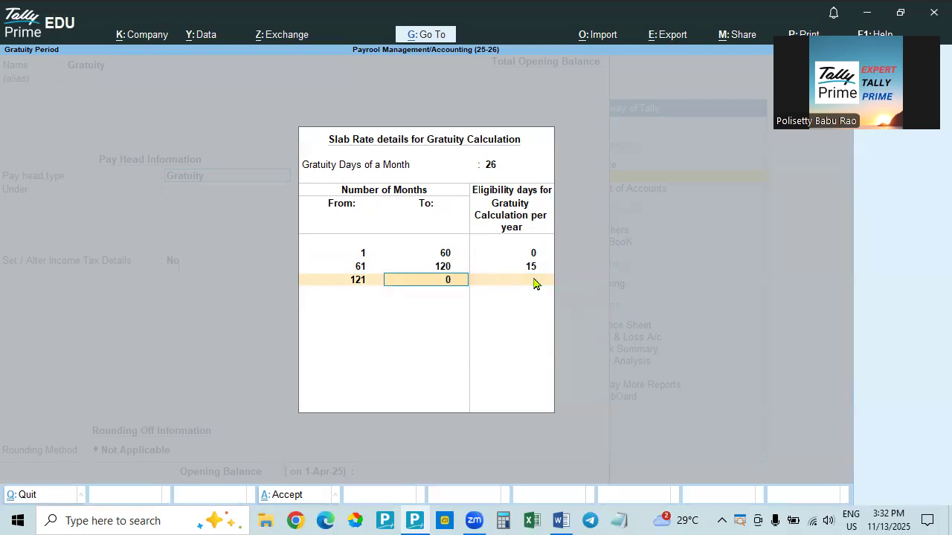
{"action": "key", "text": "BackSpace"}
{"action": "key", "text": "BackSpace"}
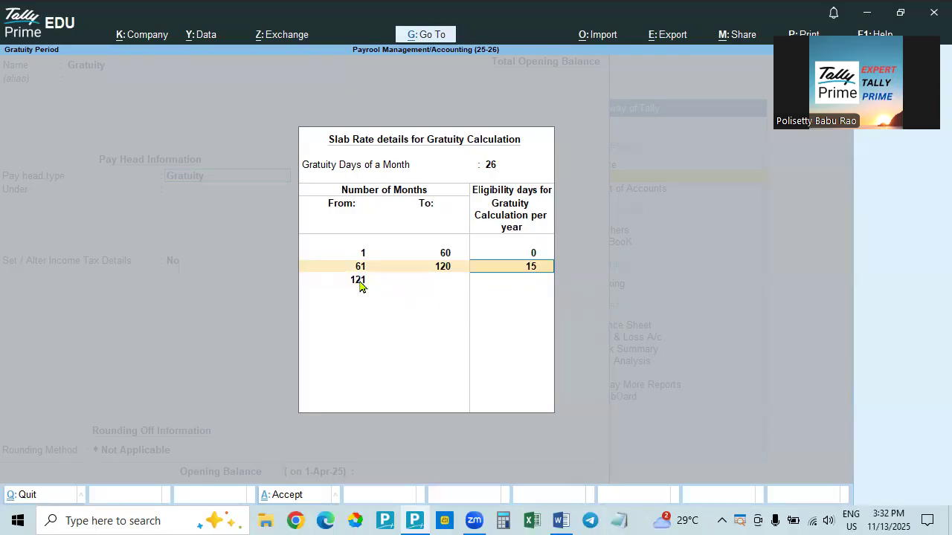
{"action": "key", "text": "Return"}
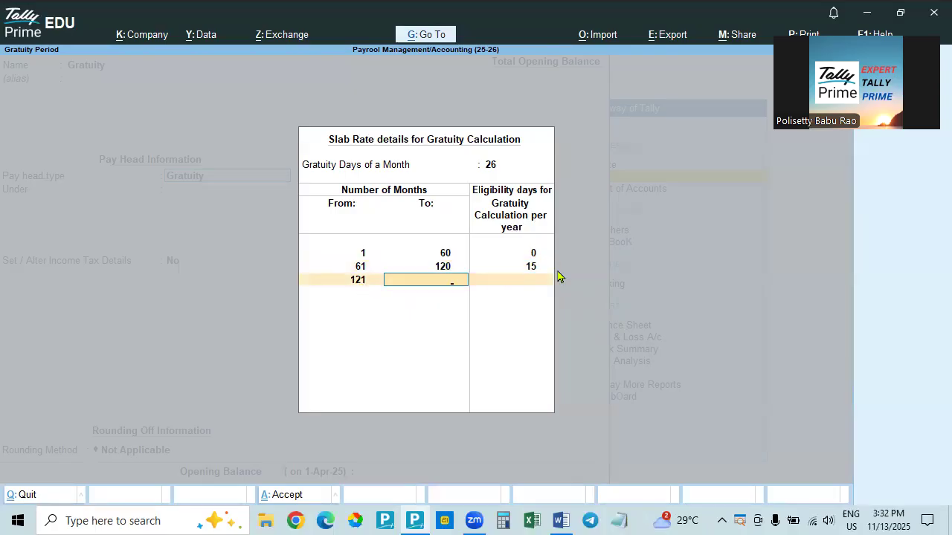
{"action": "type", "text": "2"}
{"action": "key", "text": "Return"}
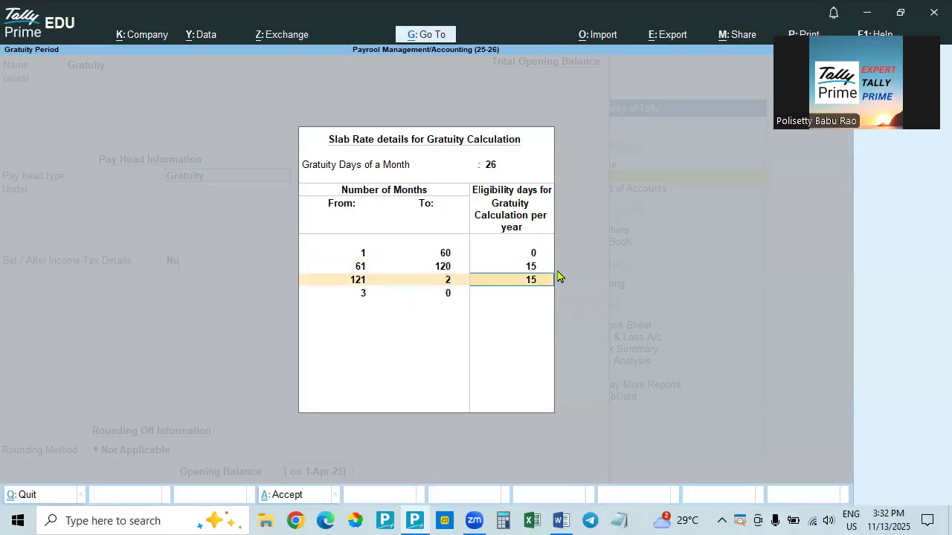
Set the upper limit of the slab from 121 months to 0, give it 15 eligibility days and accept the slab details.
{"action": "key", "text": "BackSpace"}
{"action": "type", "text": "0"}
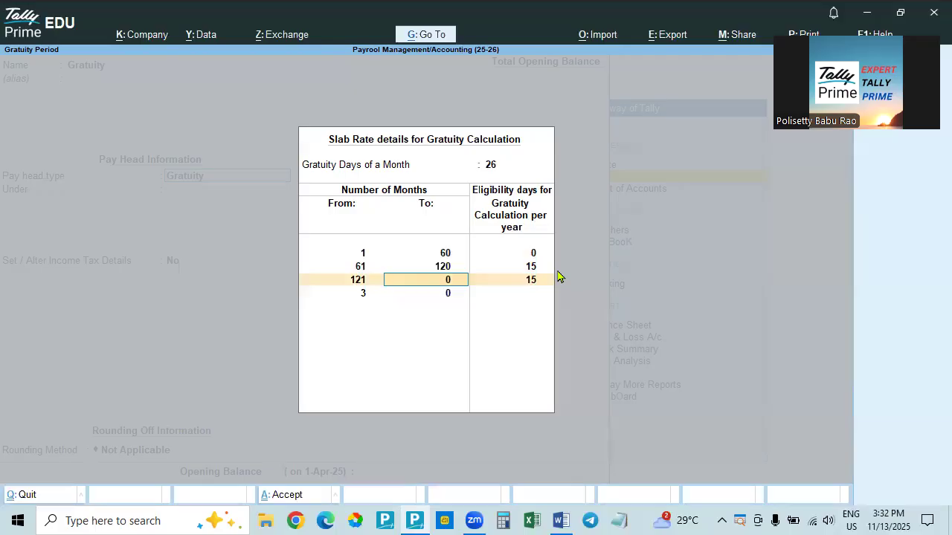
{"action": "key", "text": "Return"}
{"action": "key", "text": "BackSpace"}
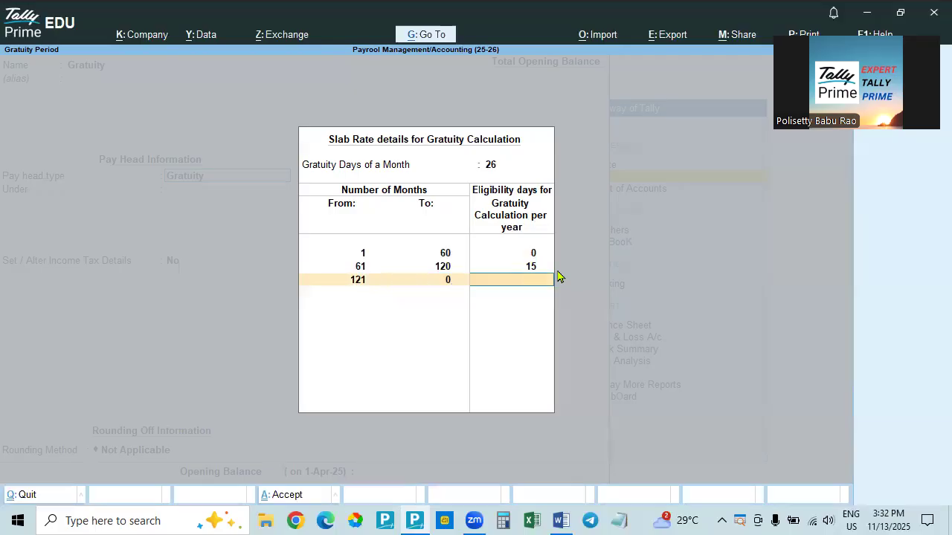
{"action": "type", "text": "15"}
{"action": "key", "text": "Return"}
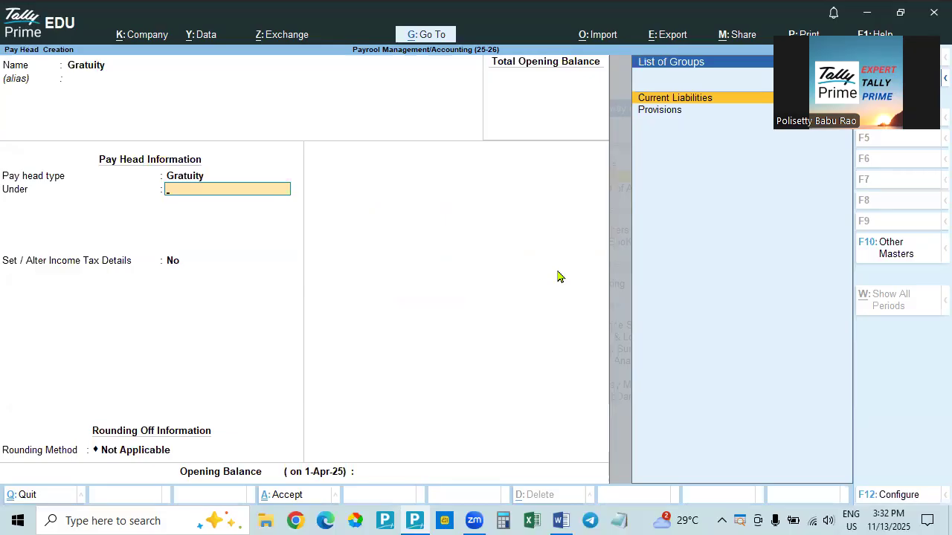
Group the Gratuity pay head under Provisions and enable its income tax details, with Deduct TDS Across Periods set to No.
{"action": "key", "text": "Down"}
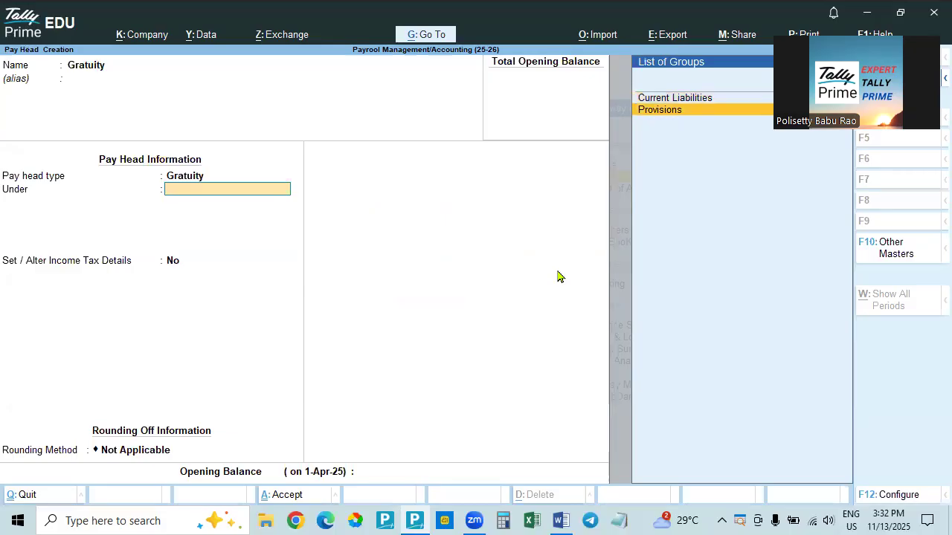
{"action": "key", "text": "Return"}
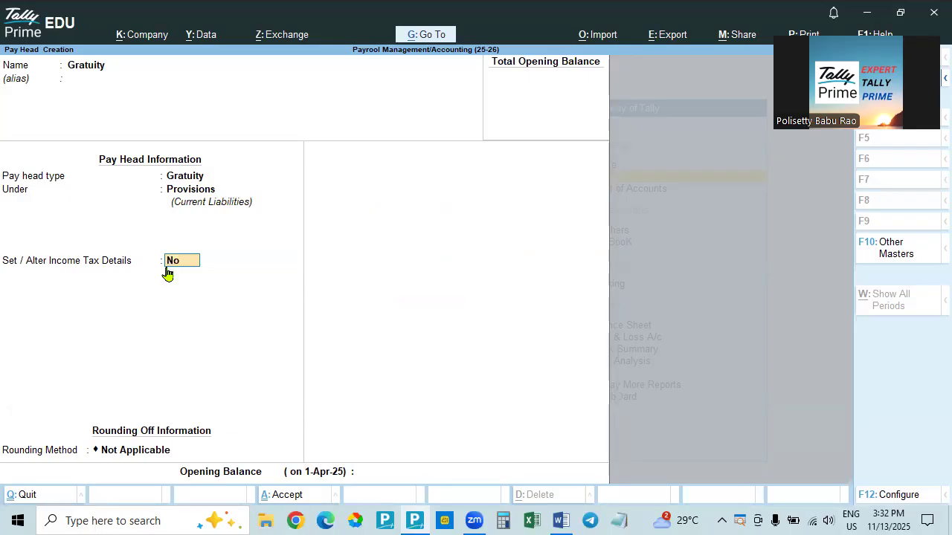
{"action": "type", "text": "y"}
{"action": "key", "text": "Return"}
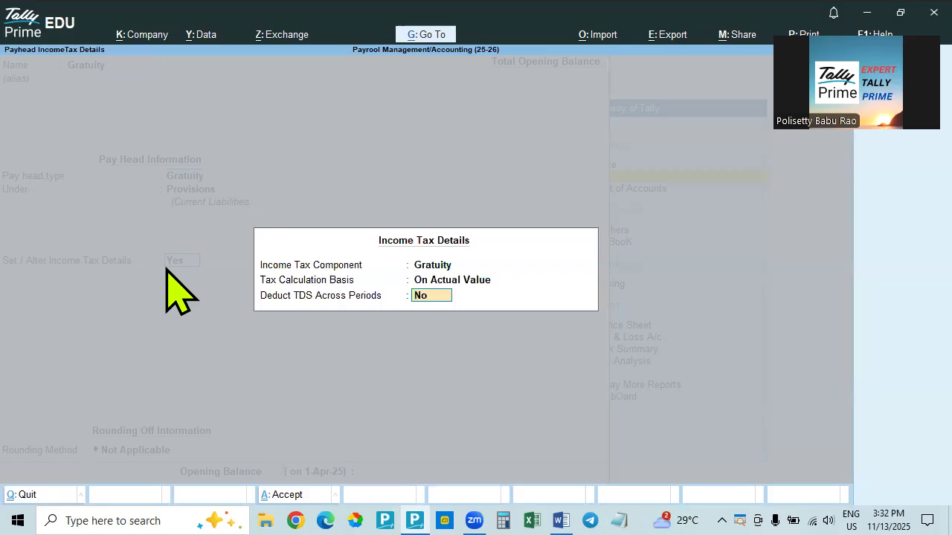
{"action": "key", "text": "Return"}
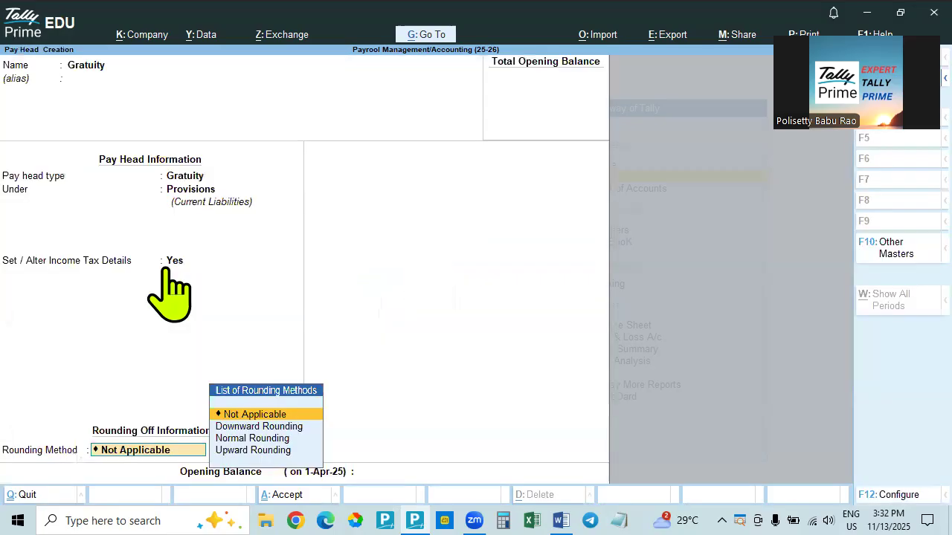
Set the Gratuity pay head to Normal Rounding with a limit of 1, leave the opening balance empty and save it.
{"action": "key", "text": "Down"}
{"action": "key", "text": "Down"}
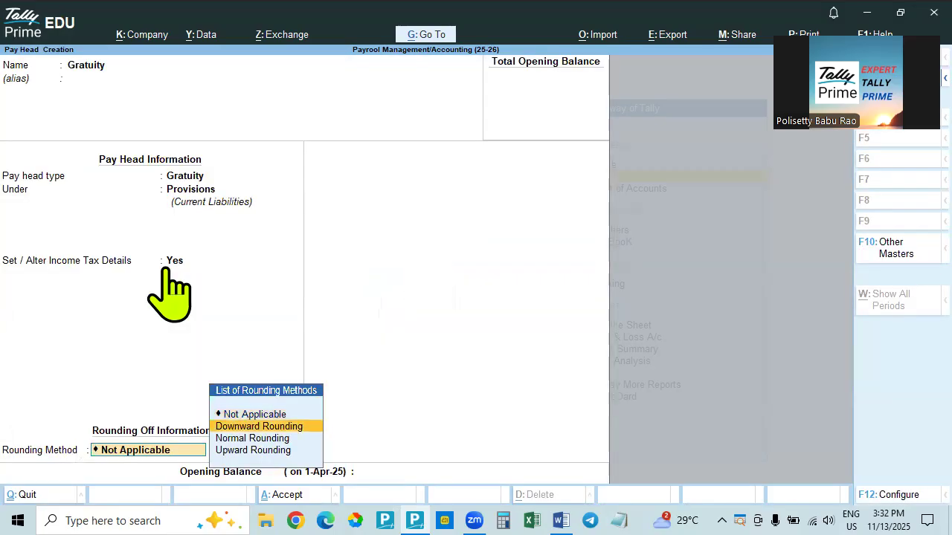
{"action": "key", "text": "Return"}
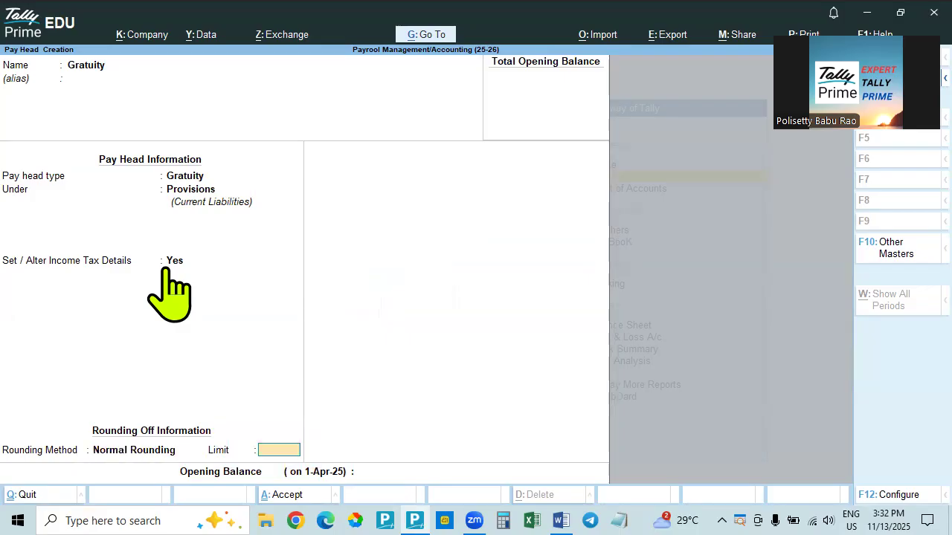
{"action": "key", "text": "Return"}
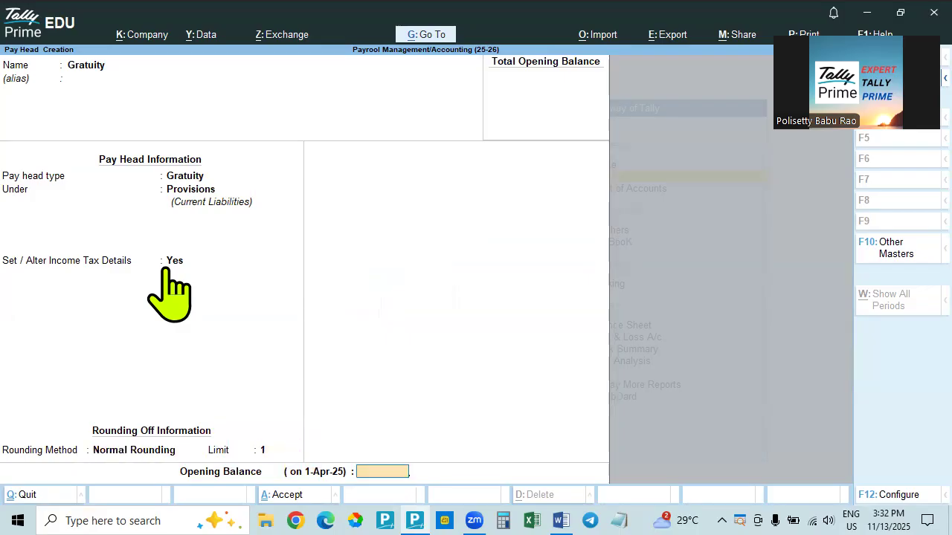
{"action": "key", "text": "Return"}
{"action": "key", "text": "Return"}
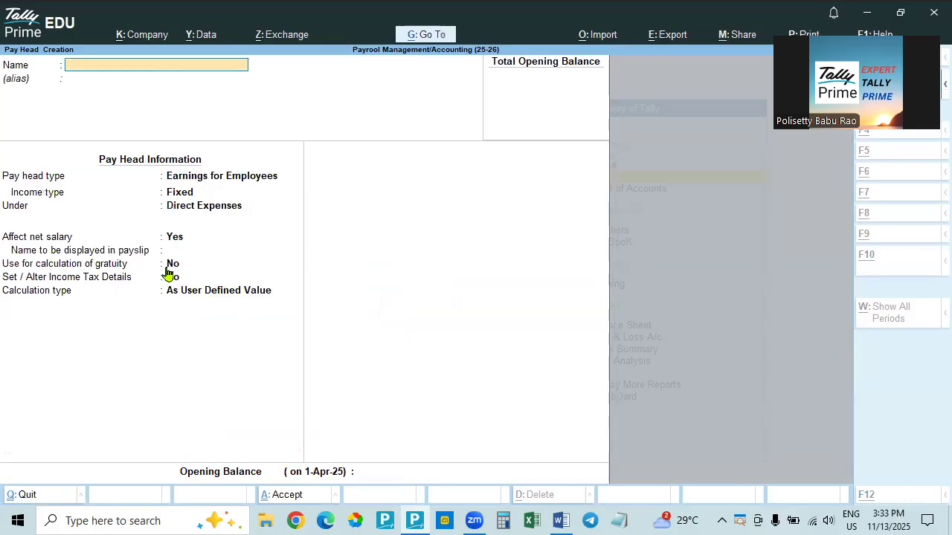
Switch to the PAYROLL MANAGEMENT document in Word and review the earnings and deduction pay head lists.
{"action": "key", "text": "alt+Tab"}
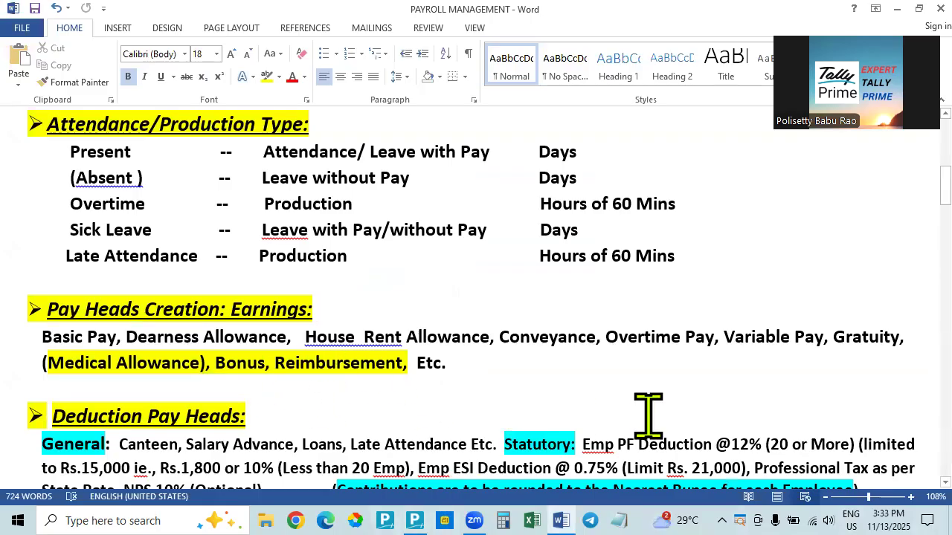
{"action": "key", "text": "alt+Tab"}
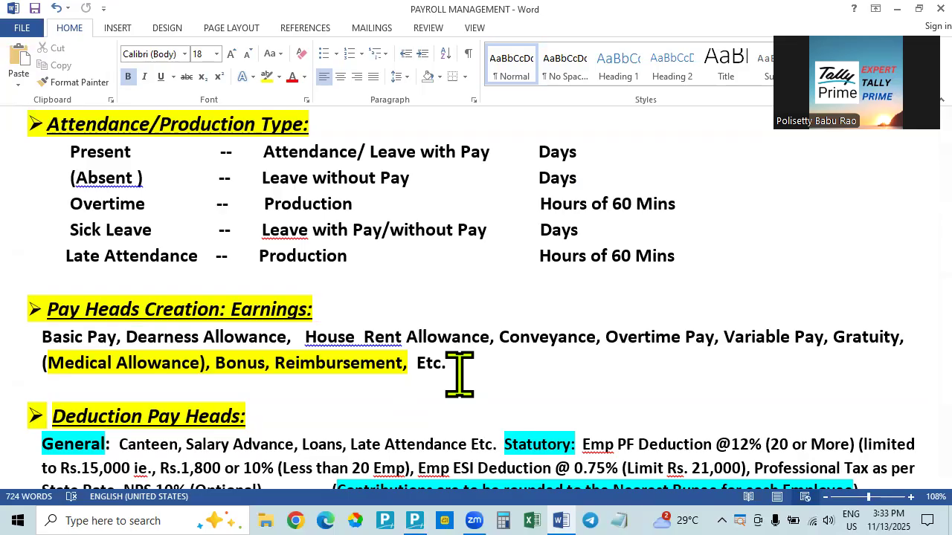
{"action": "scroll", "coordinate": [561, 357], "scroll_direction": "down", "scroll_amount": 1}
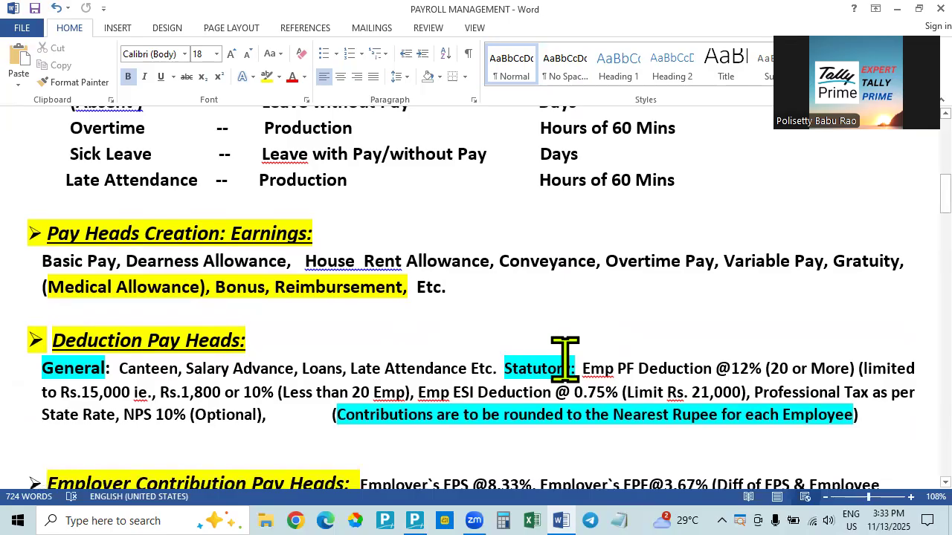